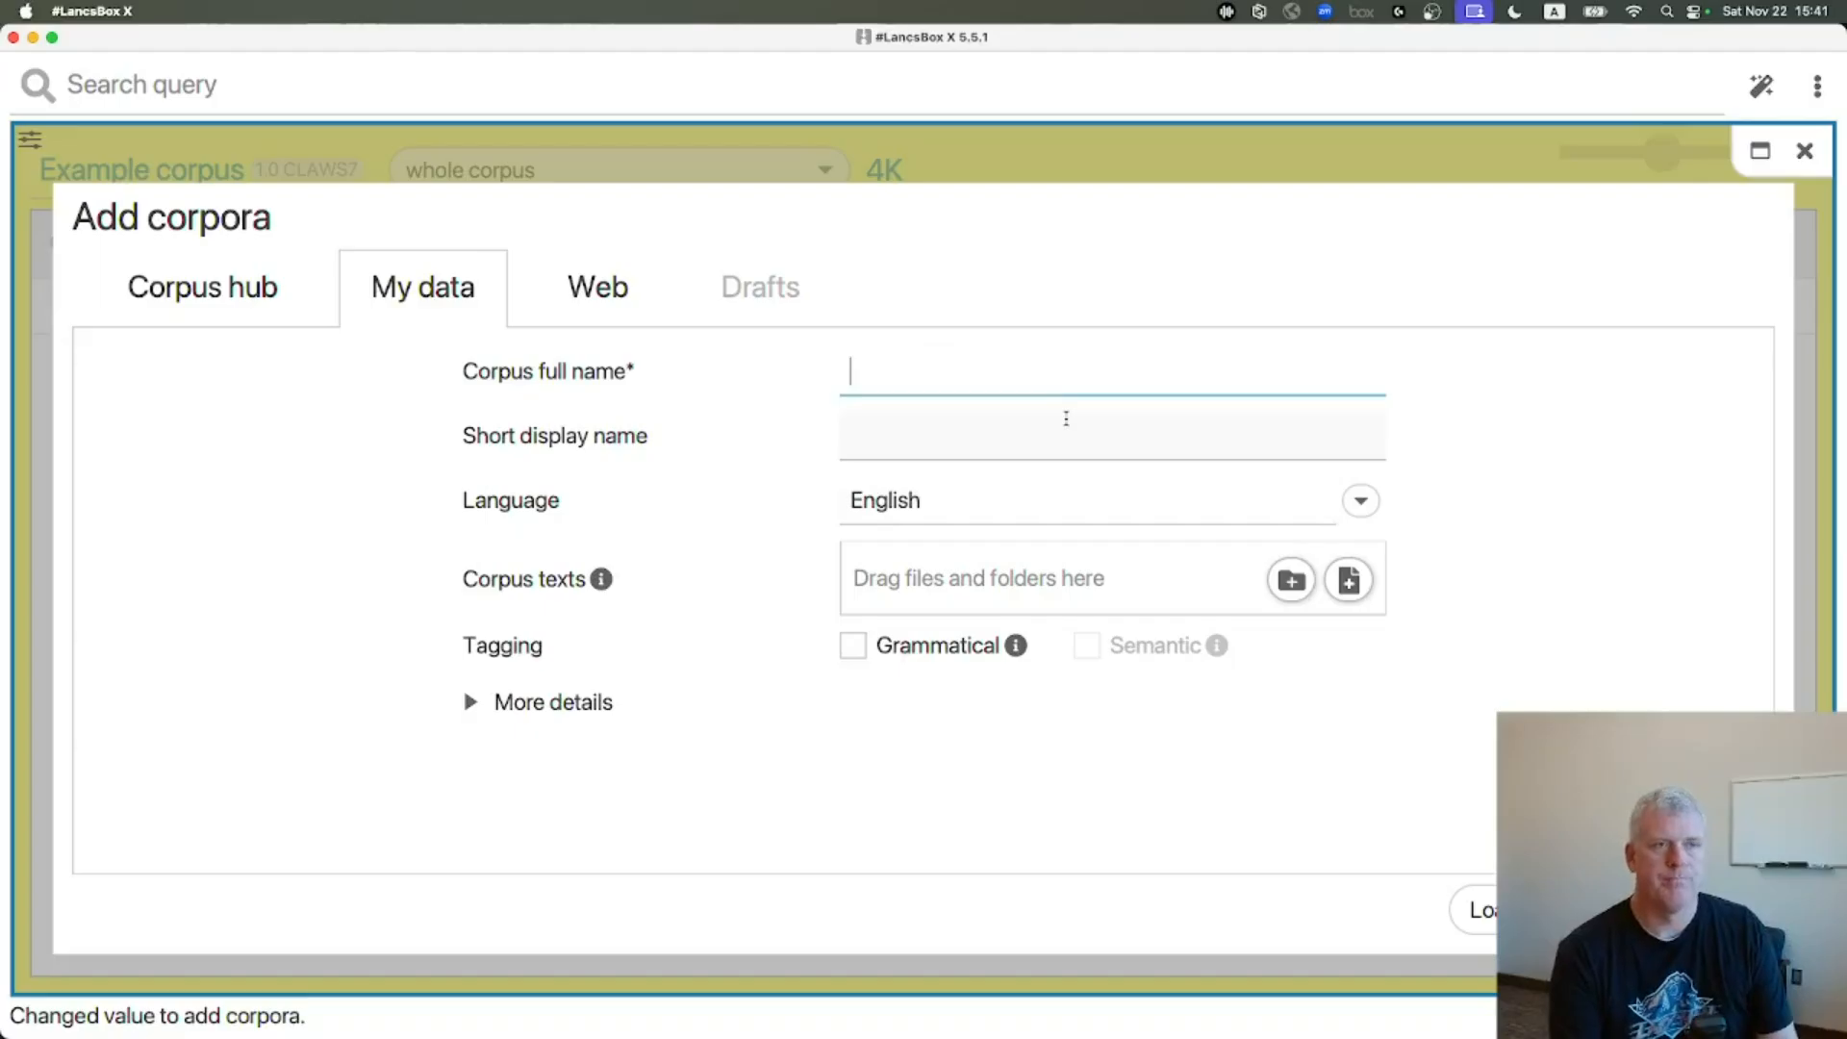
type("demo")
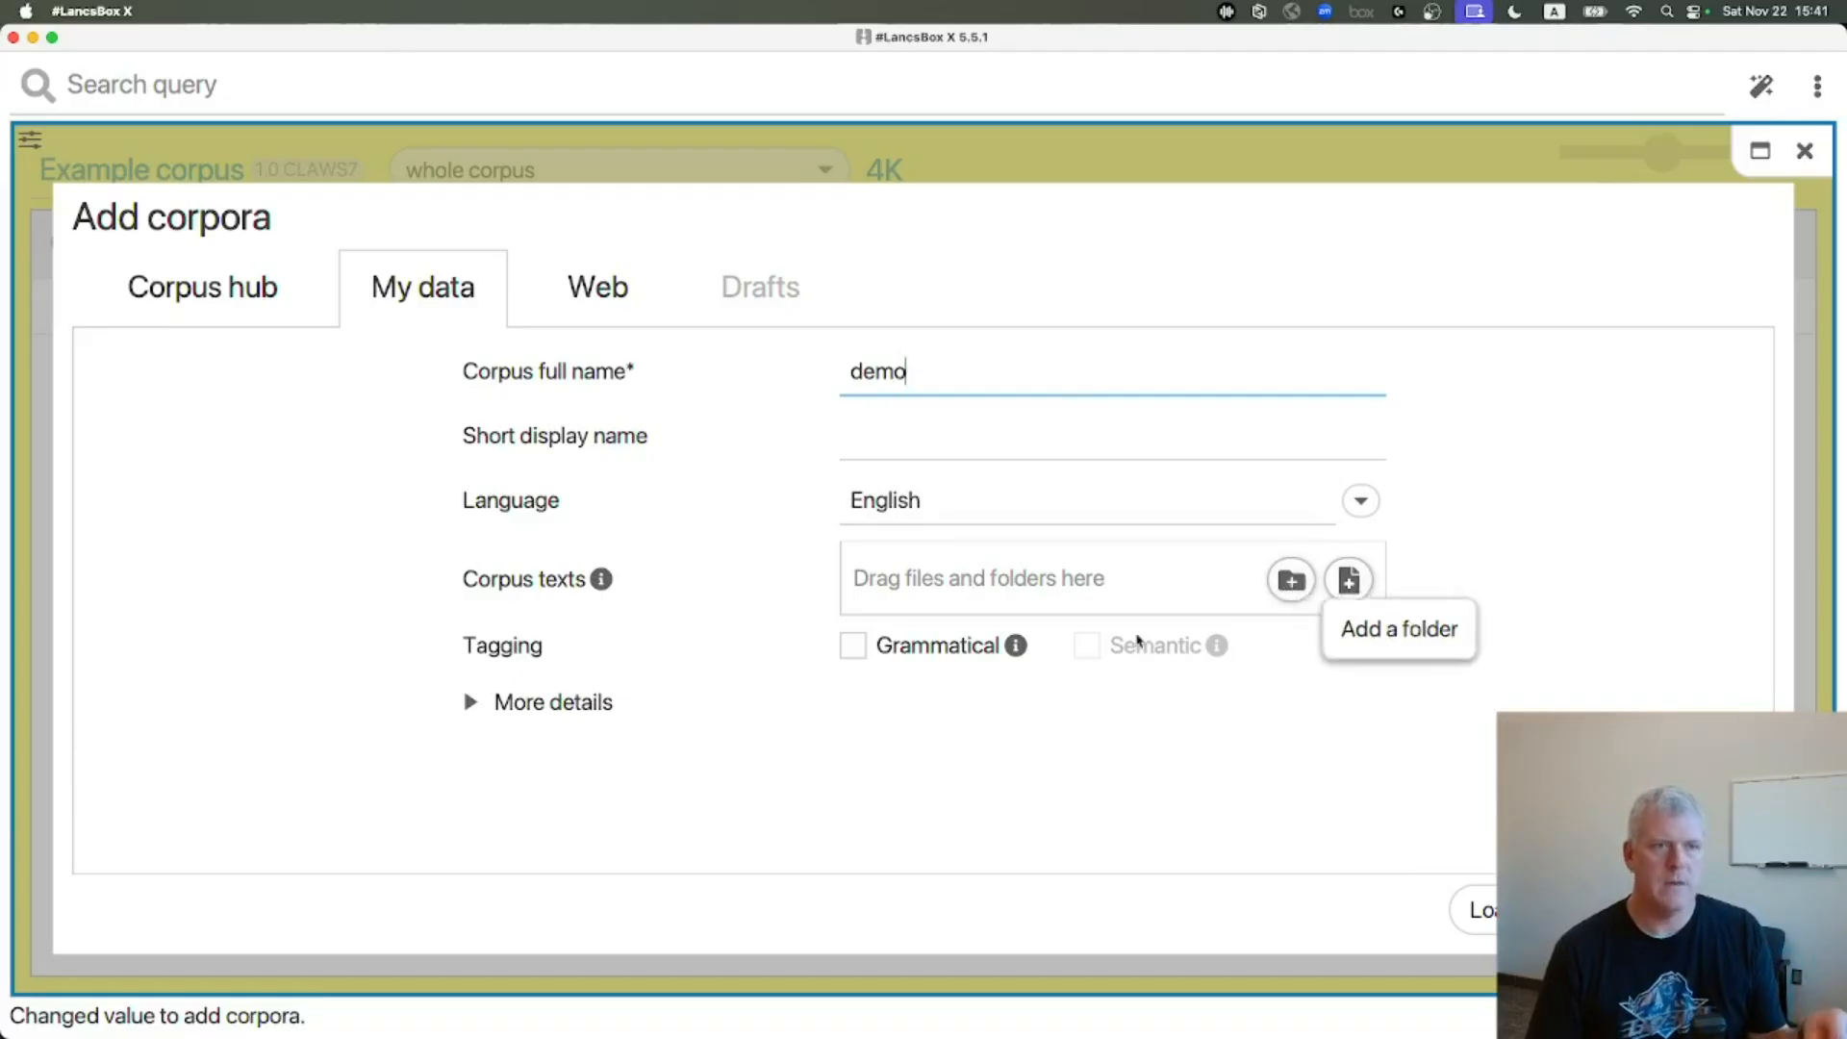
left_click(851, 646)
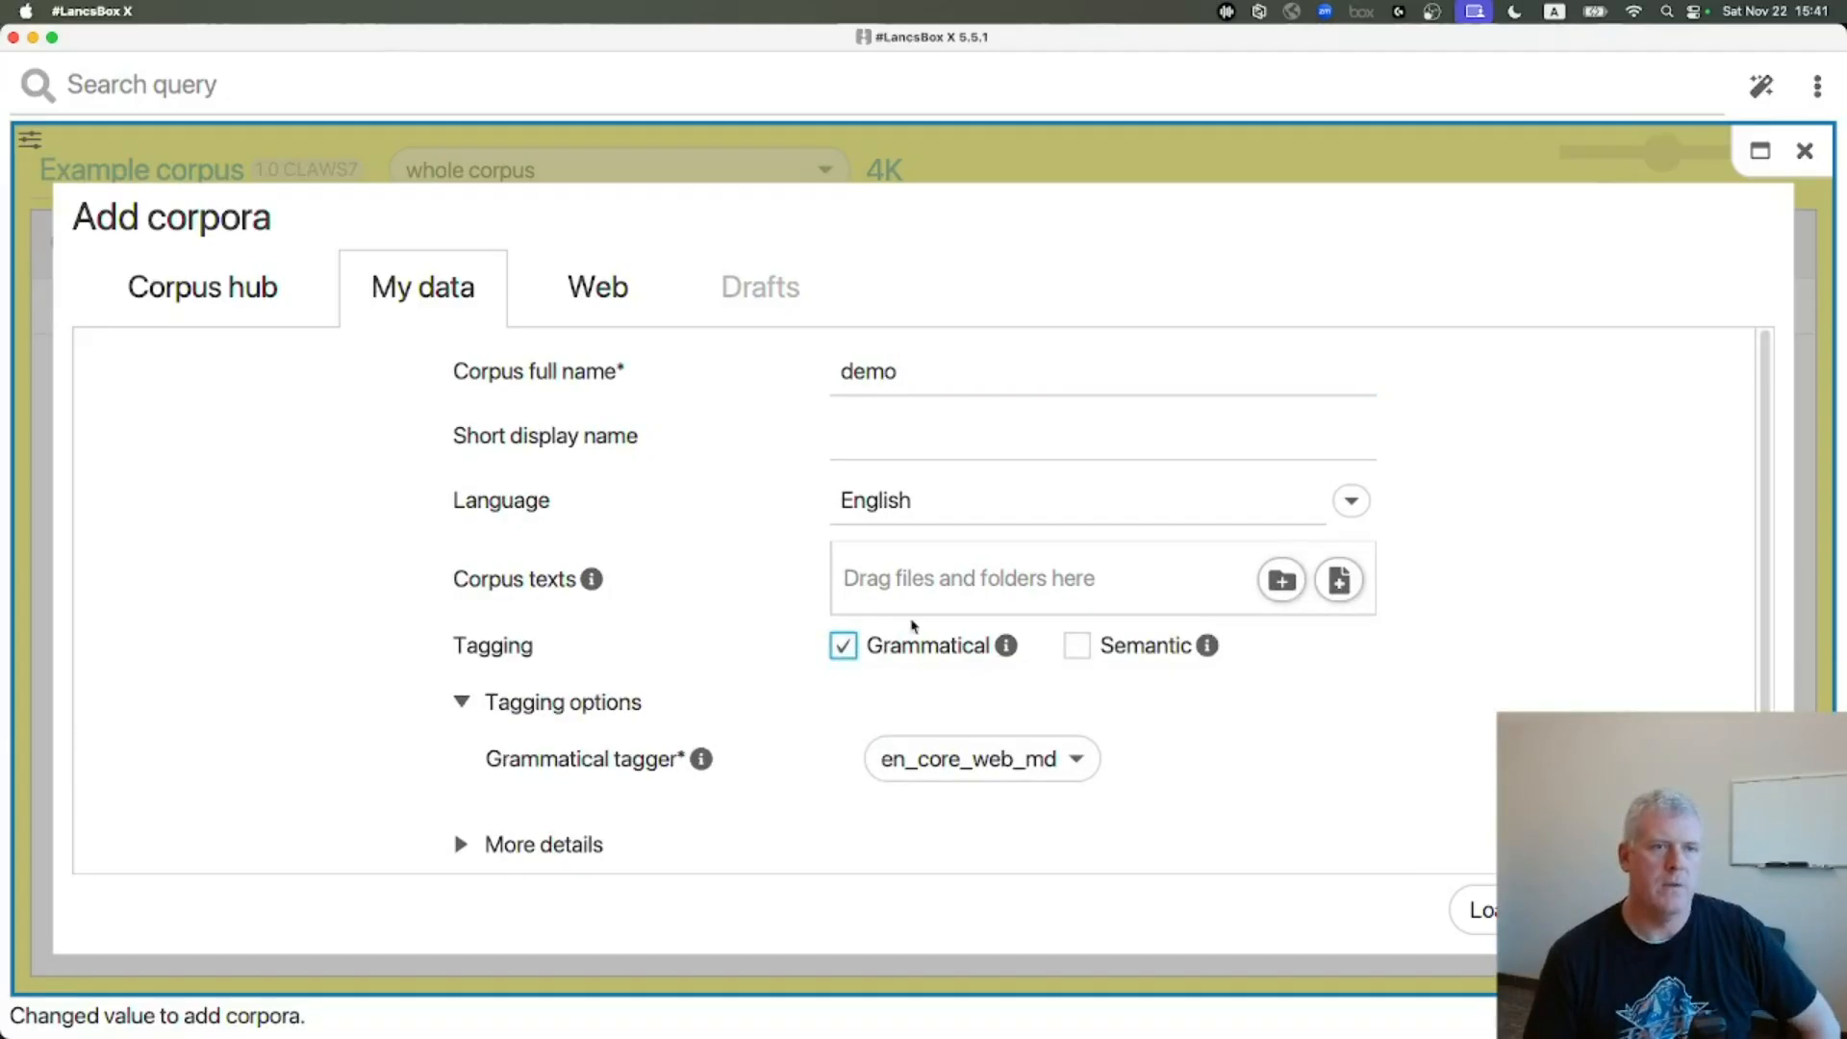
left_click(1078, 646)
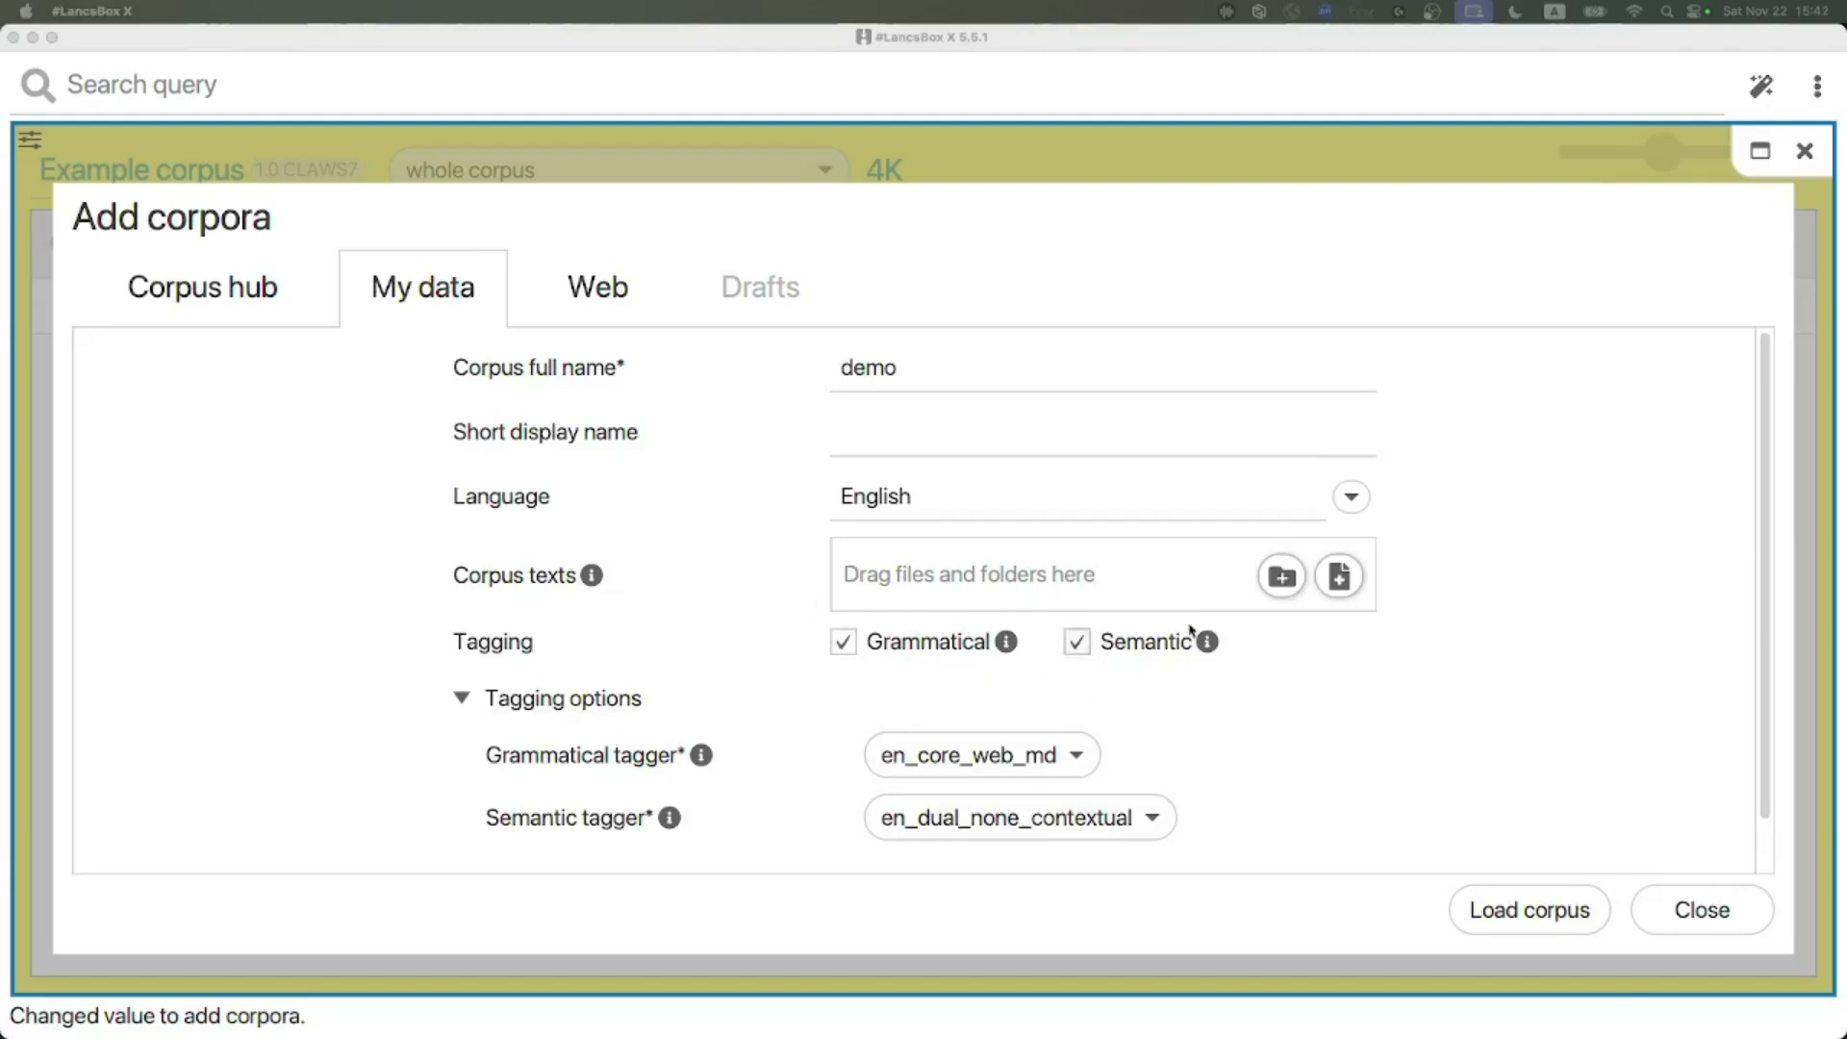
left_click(1693, 916)
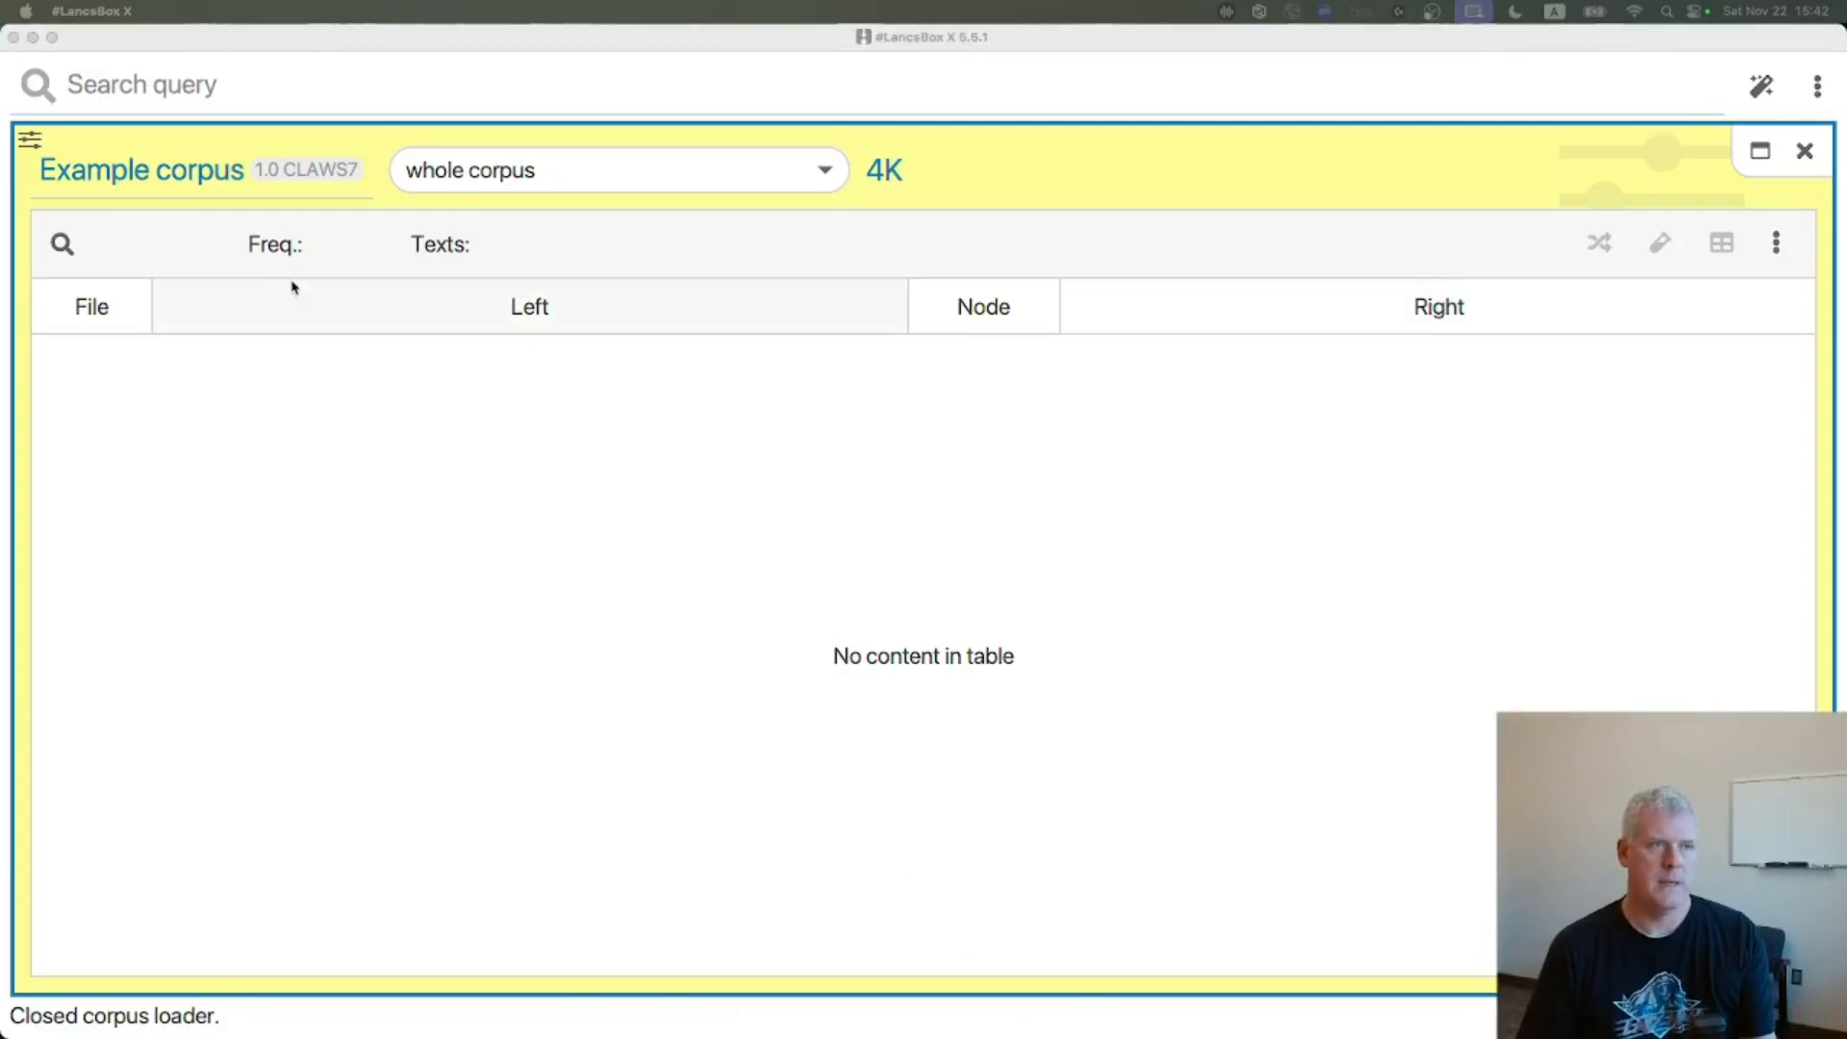
Switch the active corpus to US presidential speeches
left_click(209, 165)
mouse_move(165, 343)
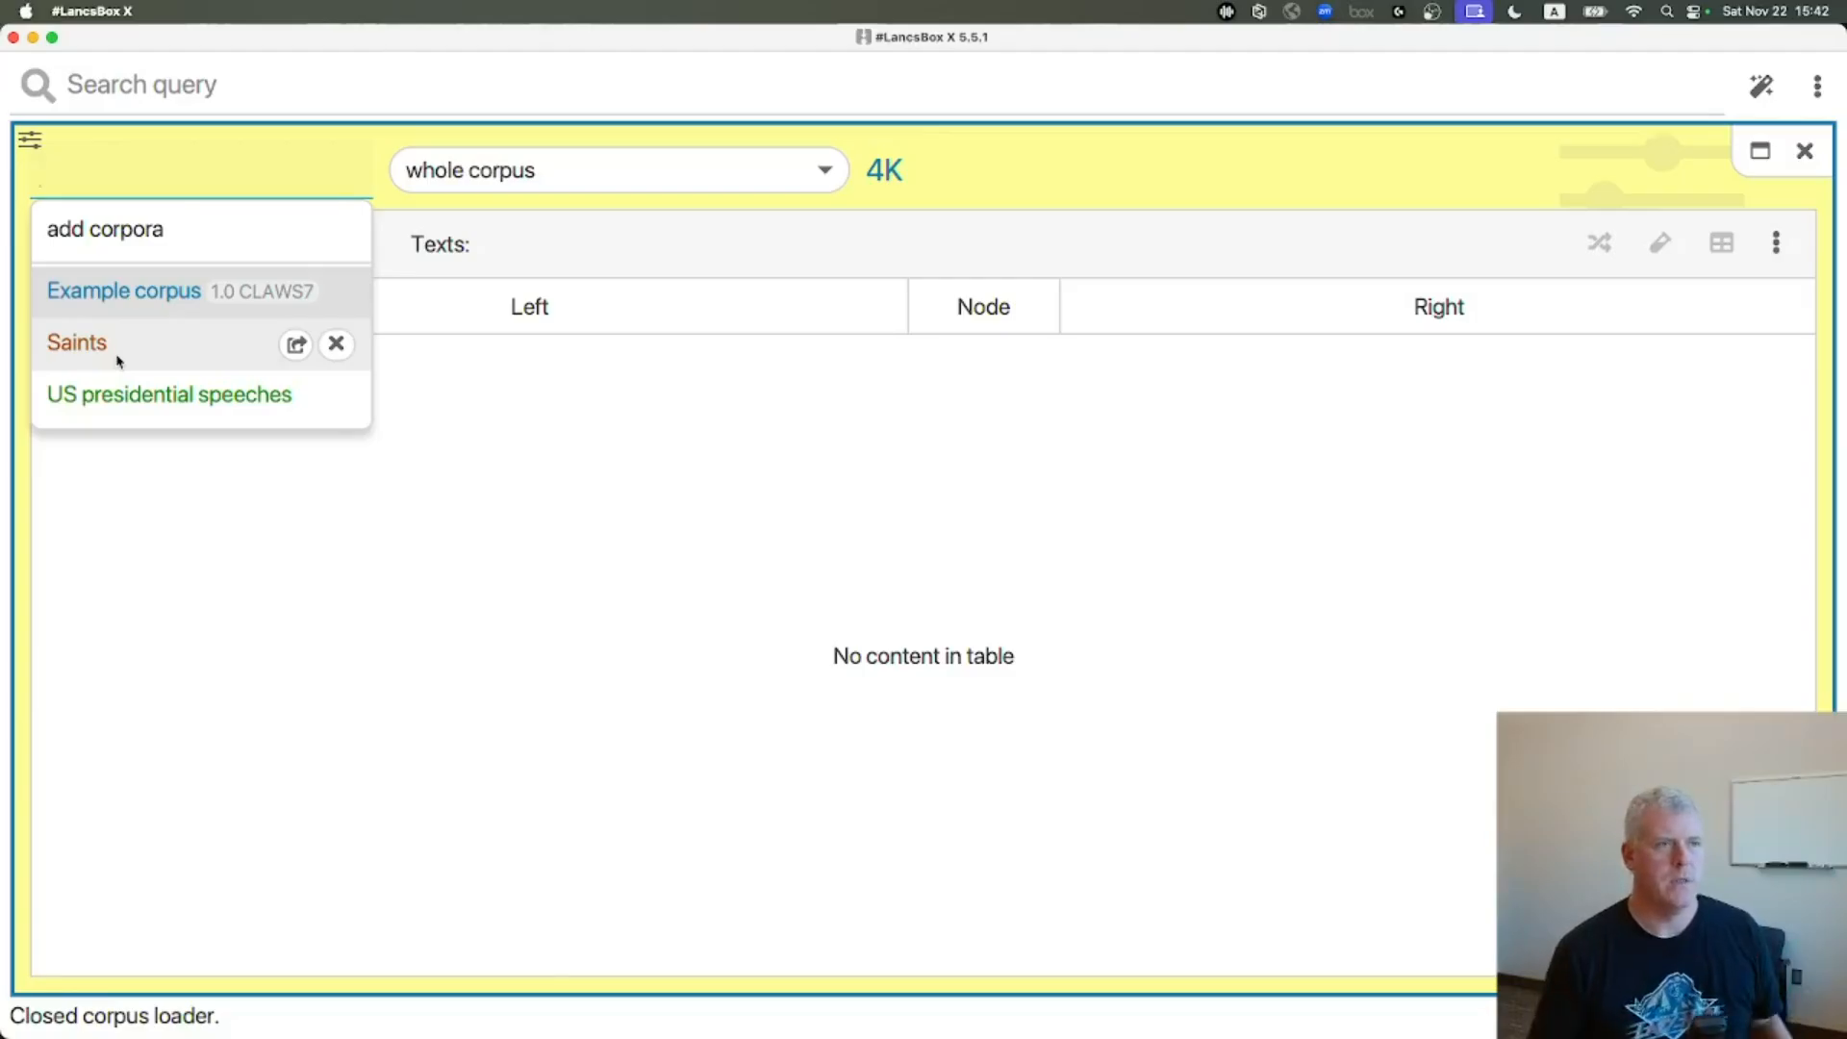
mouse_move(159, 404)
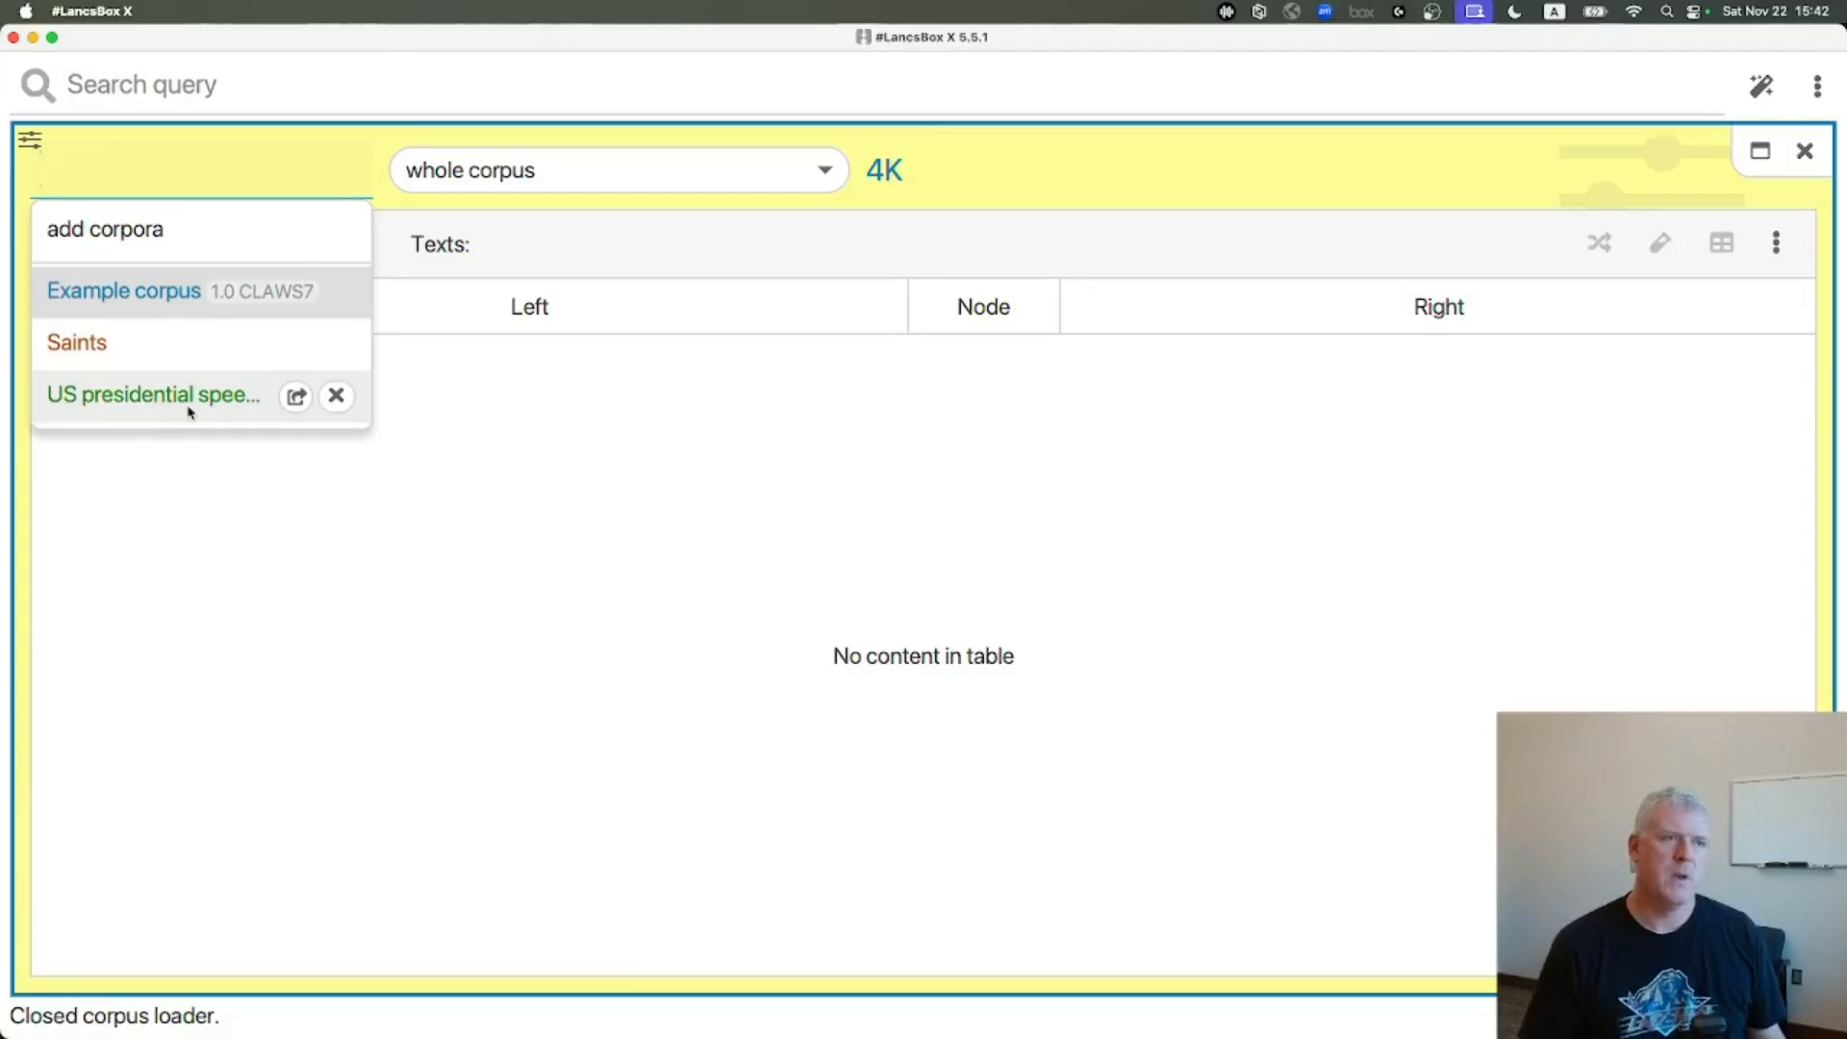
left_click(187, 400)
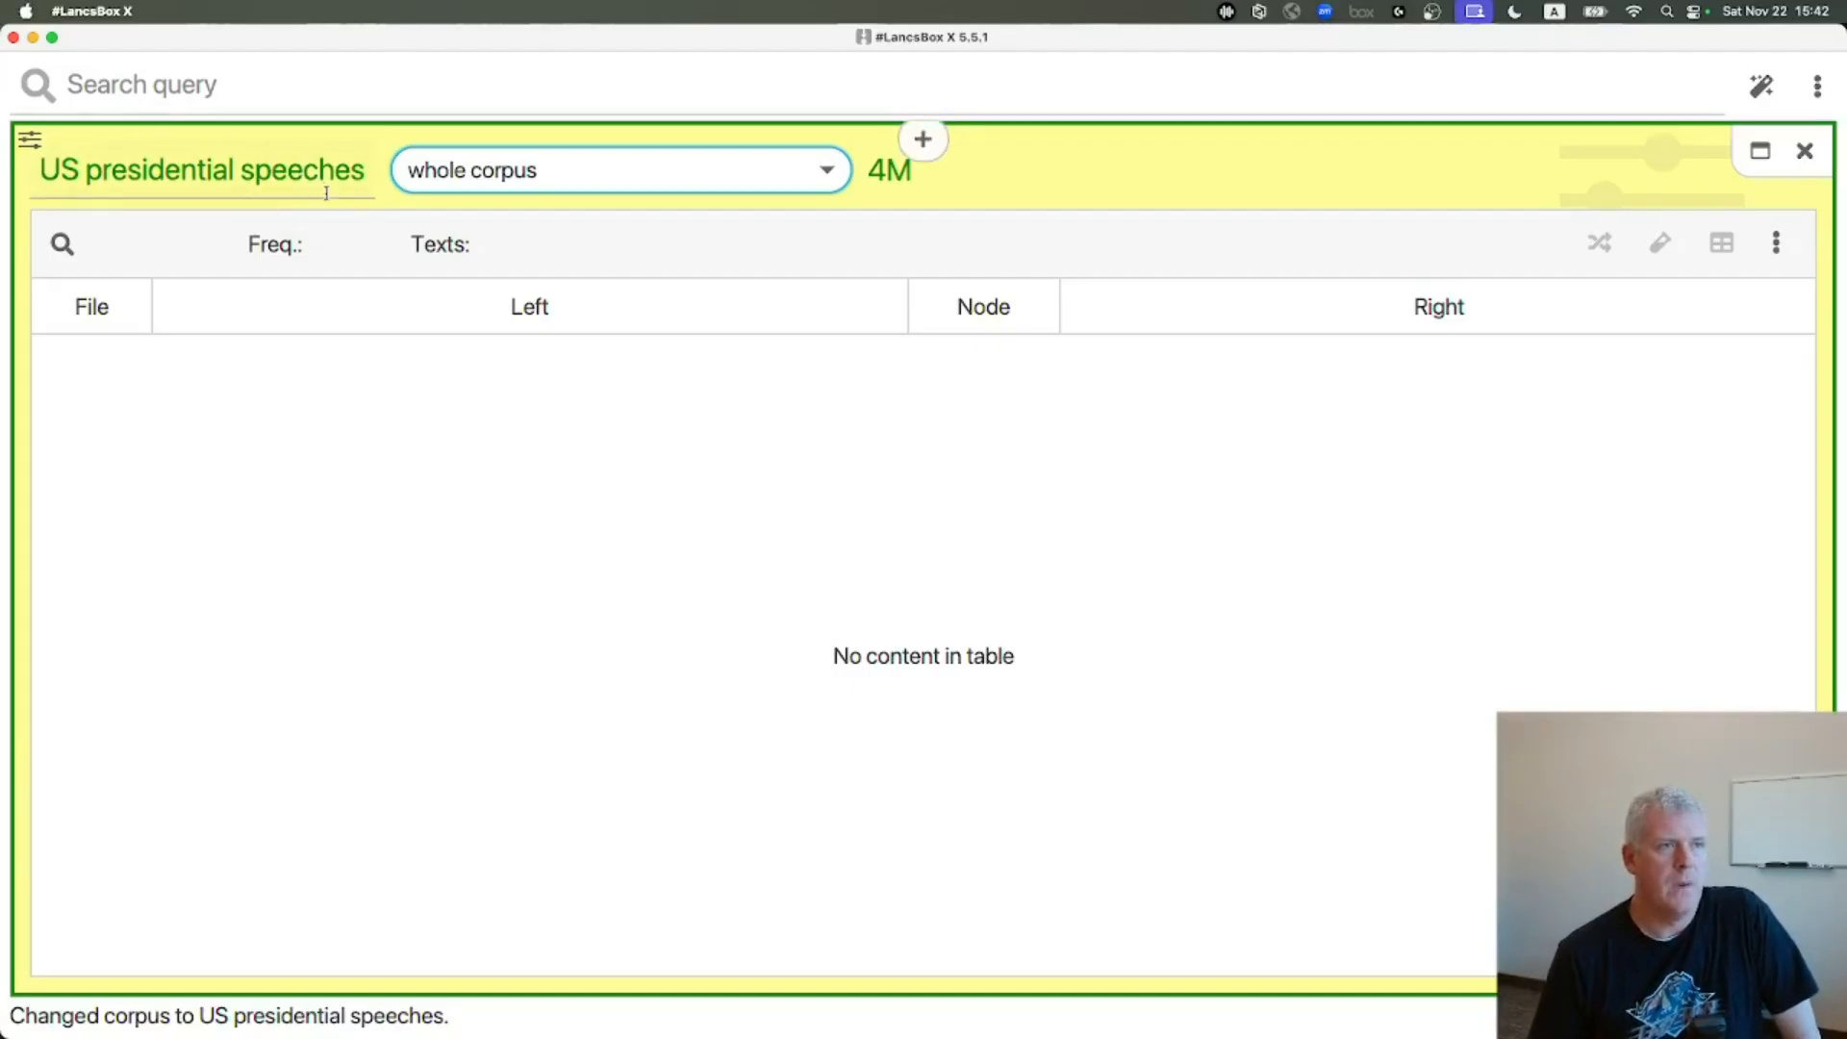
Search the corpus for congress
left_click(238, 83)
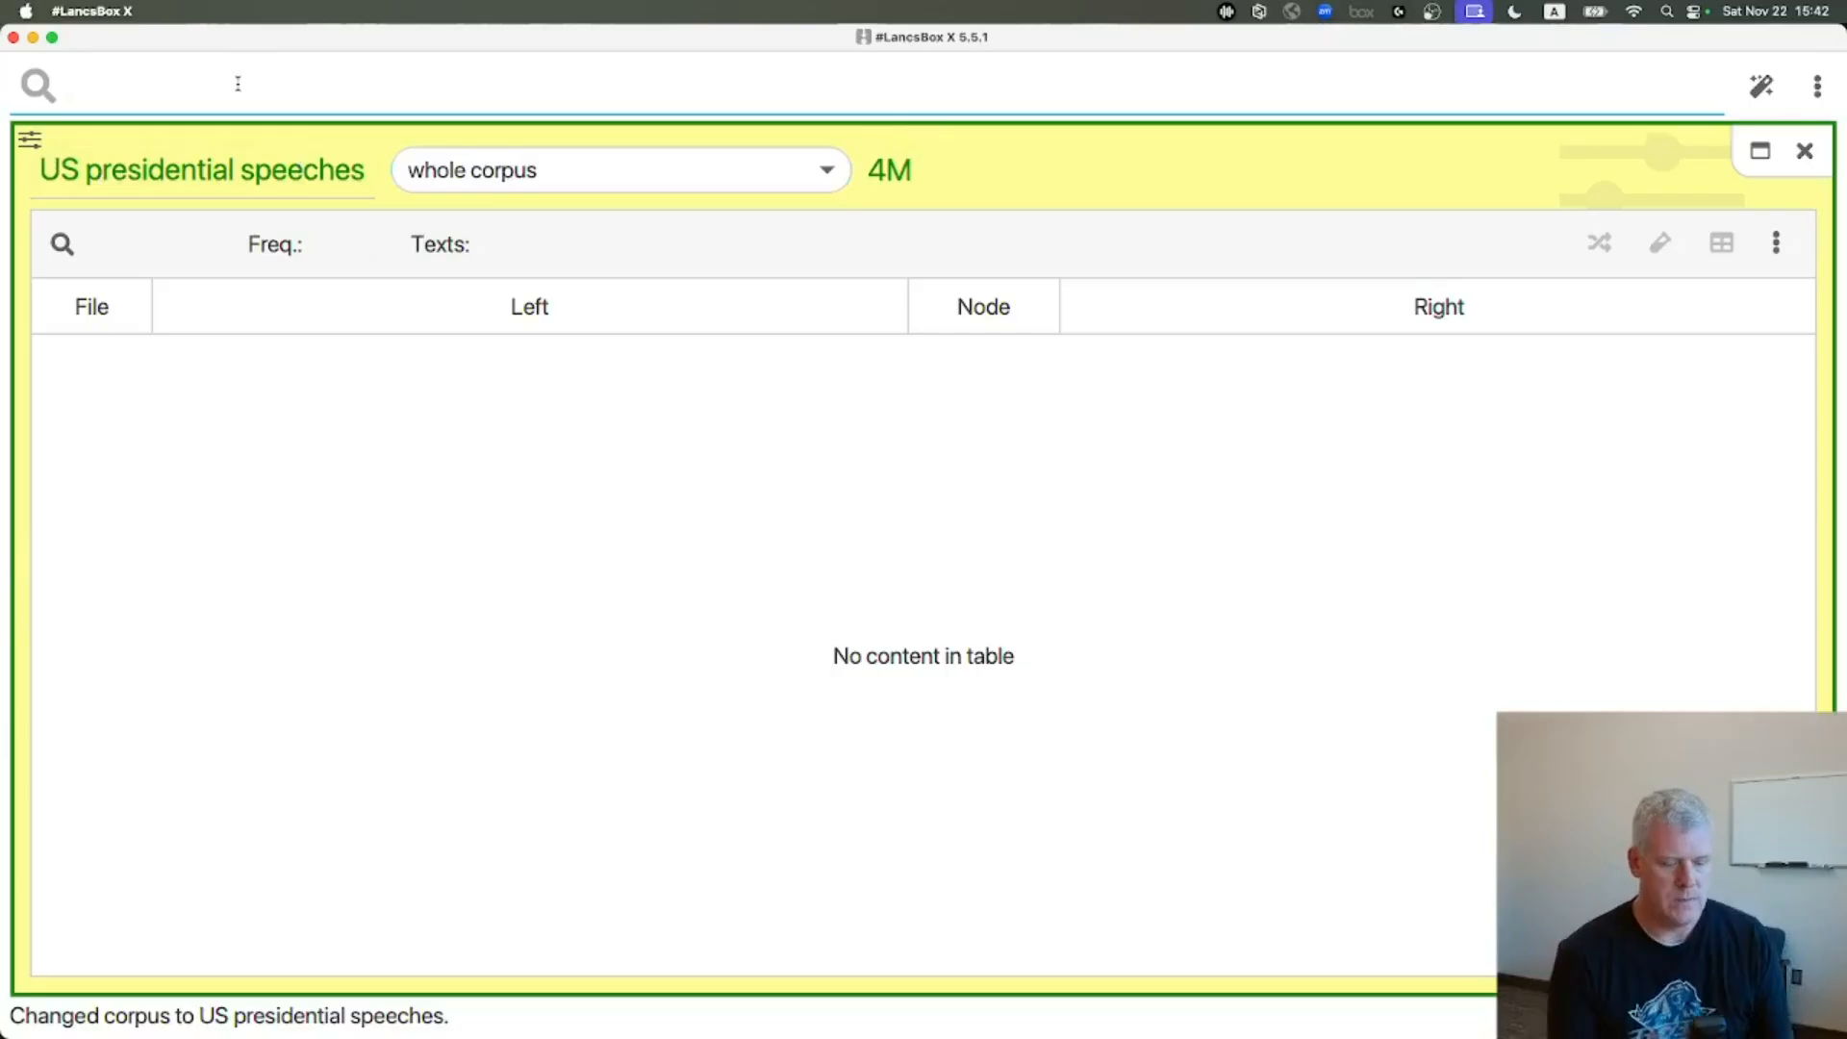
type("congress")
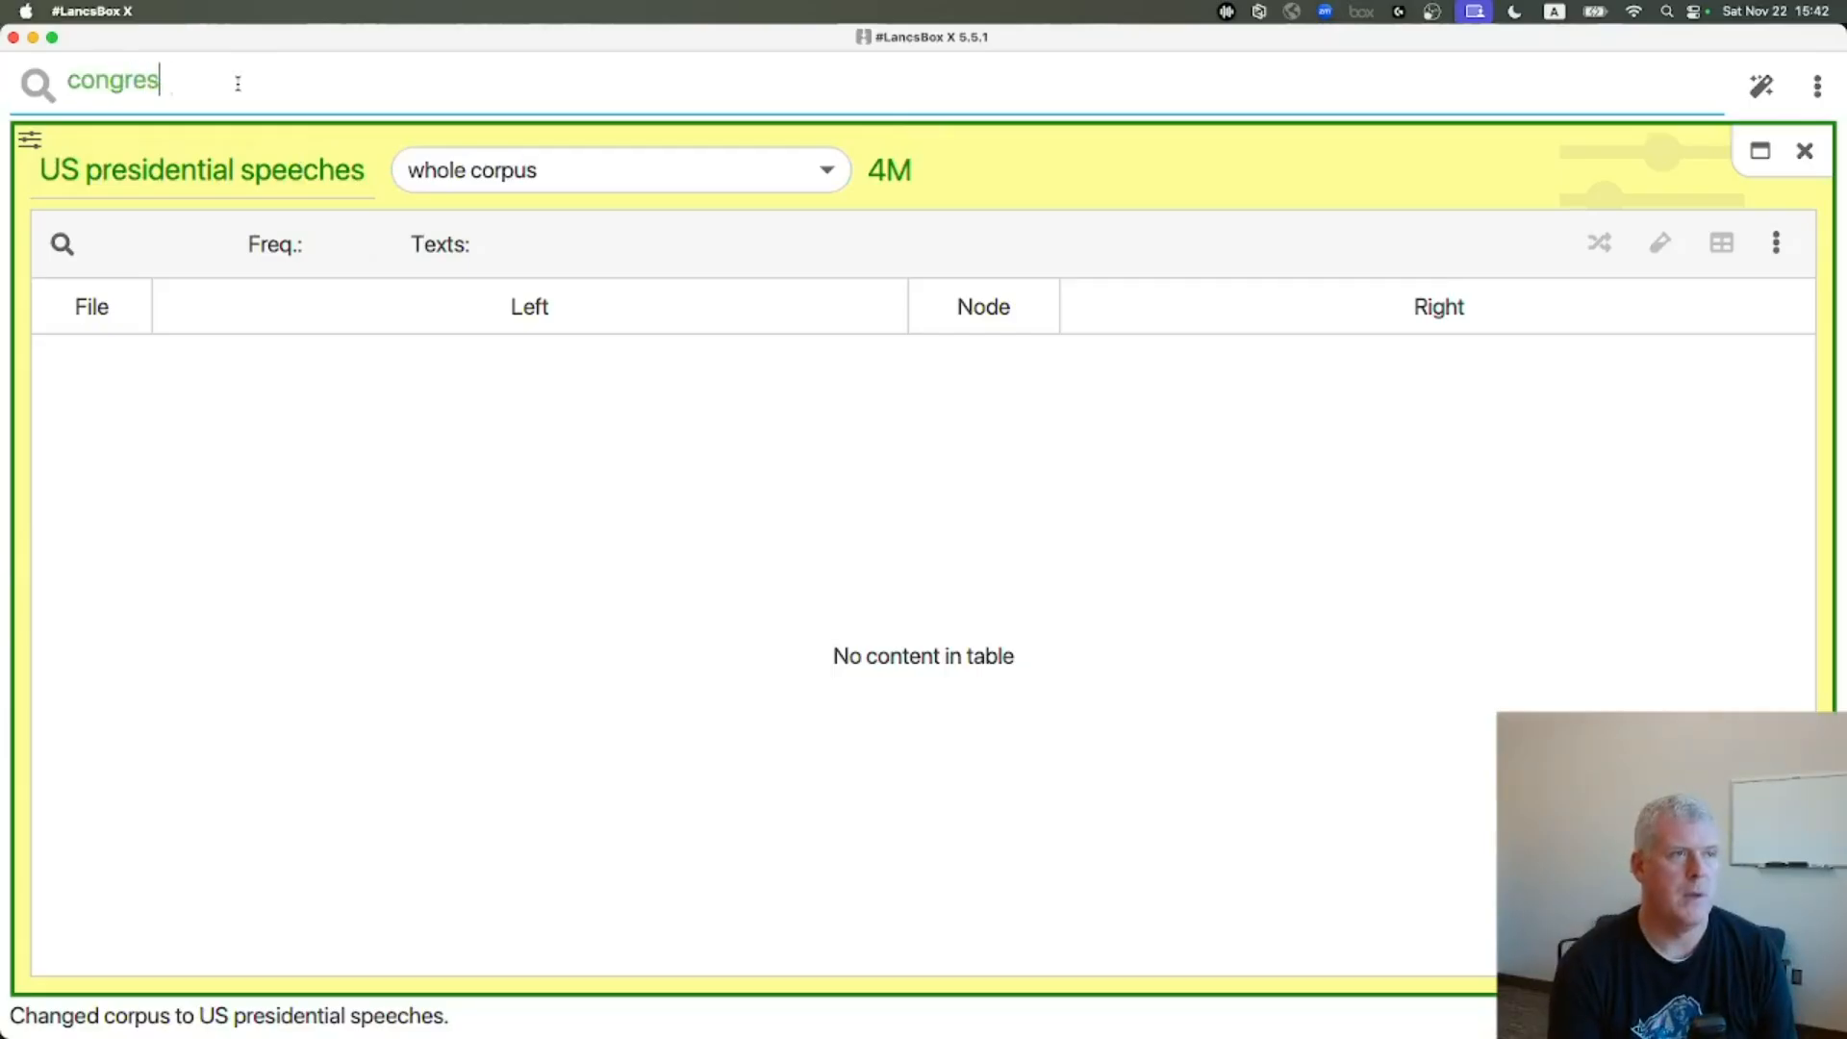
key("Return")
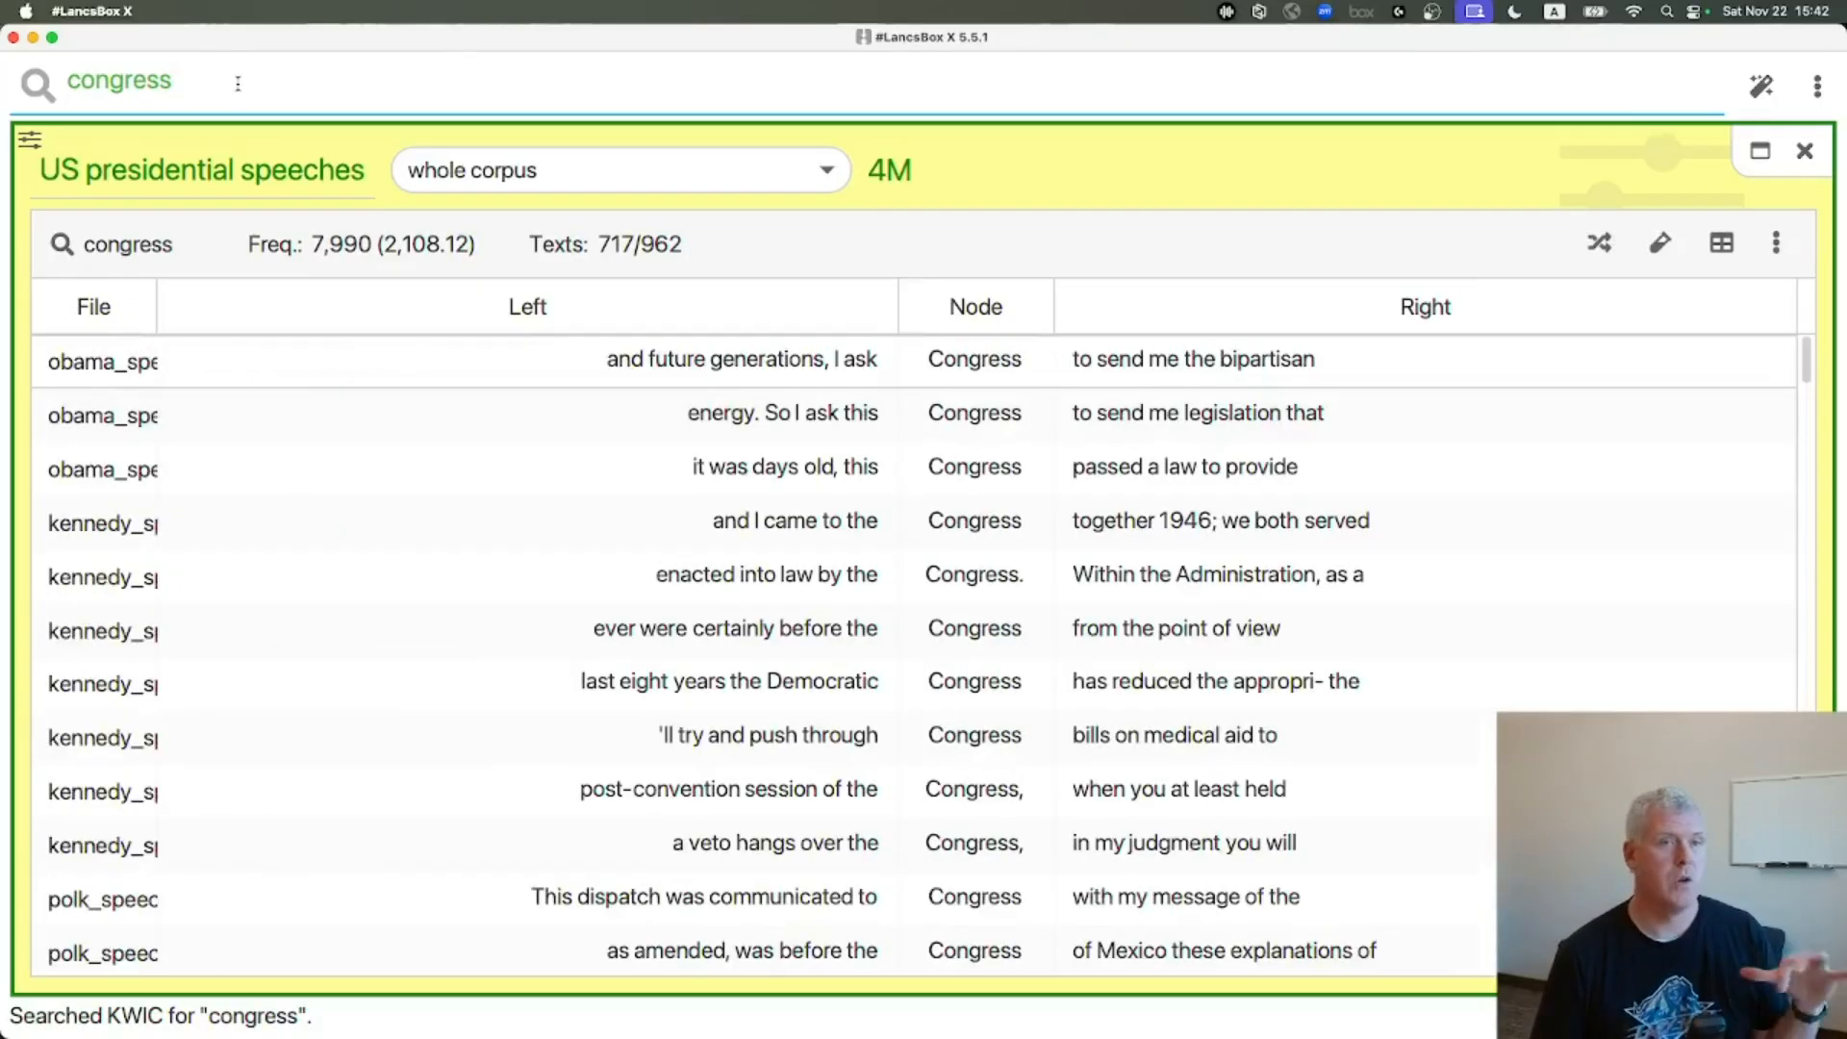
Open the Words tool and list frequencies by the sem unit
left_click(29, 143)
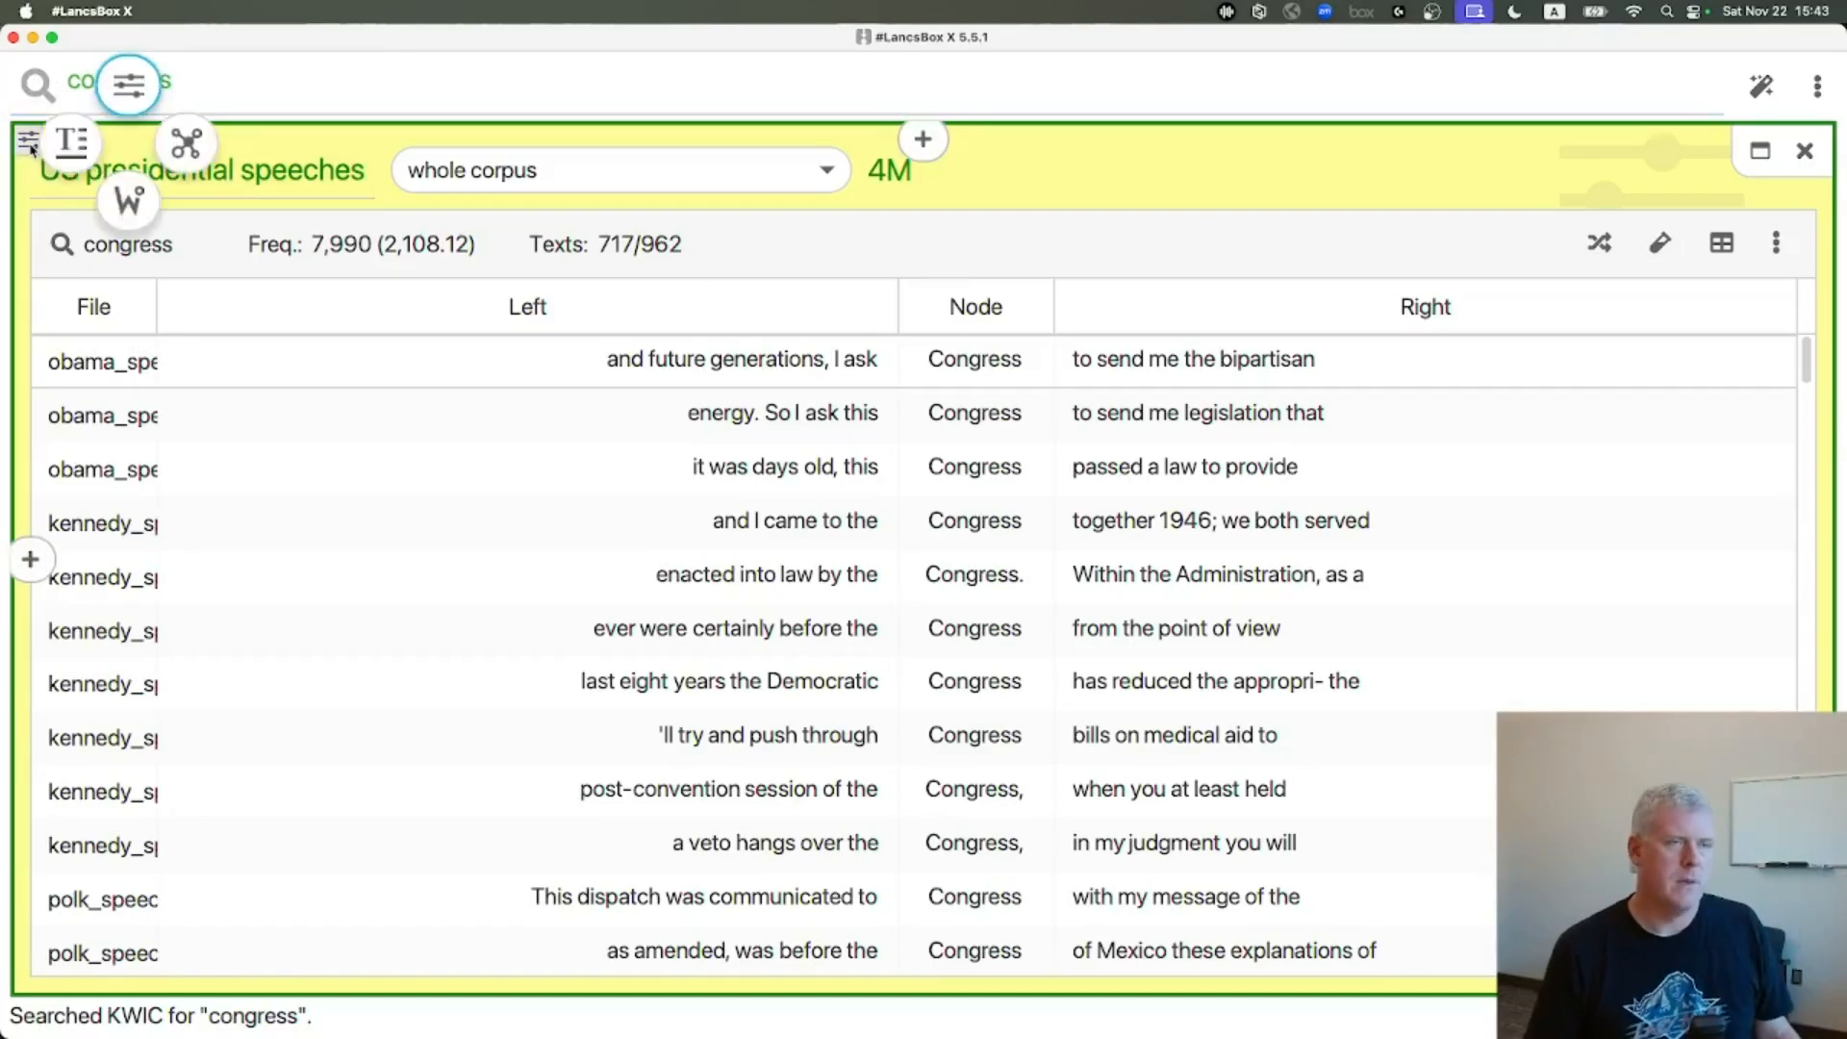
left_click(130, 202)
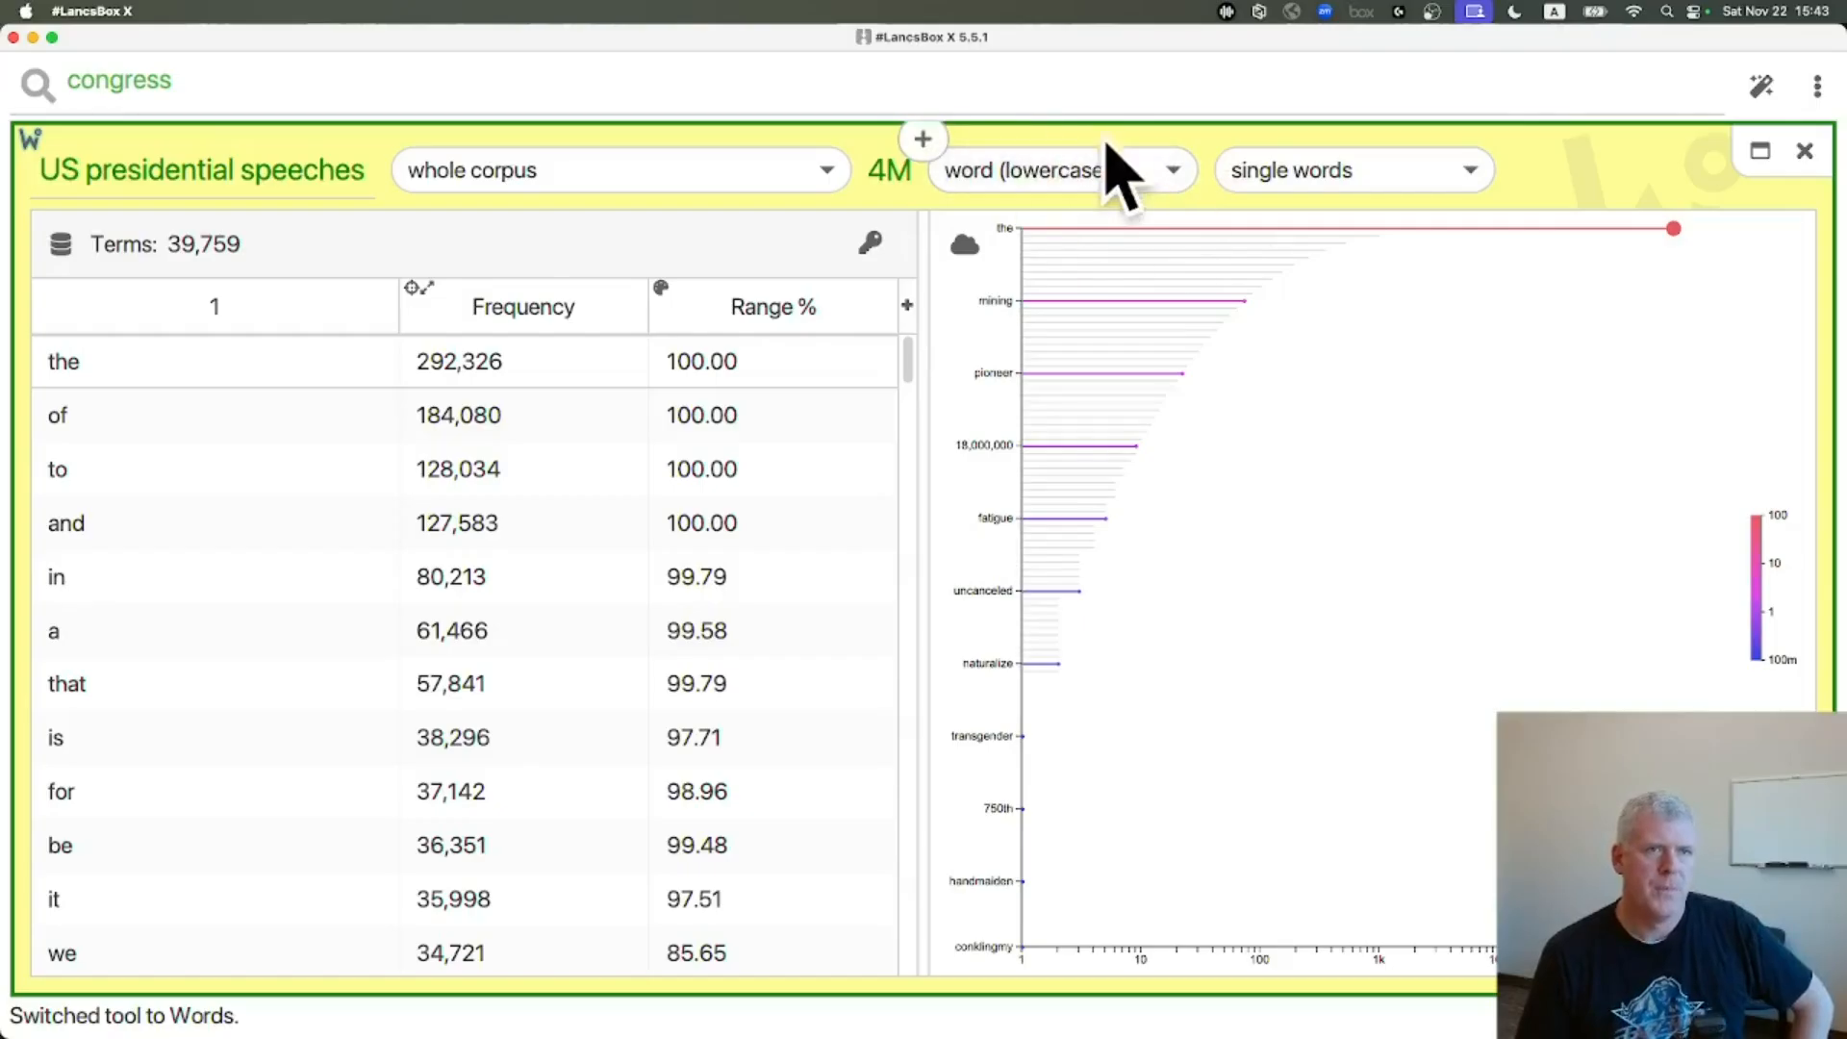
left_click(1175, 173)
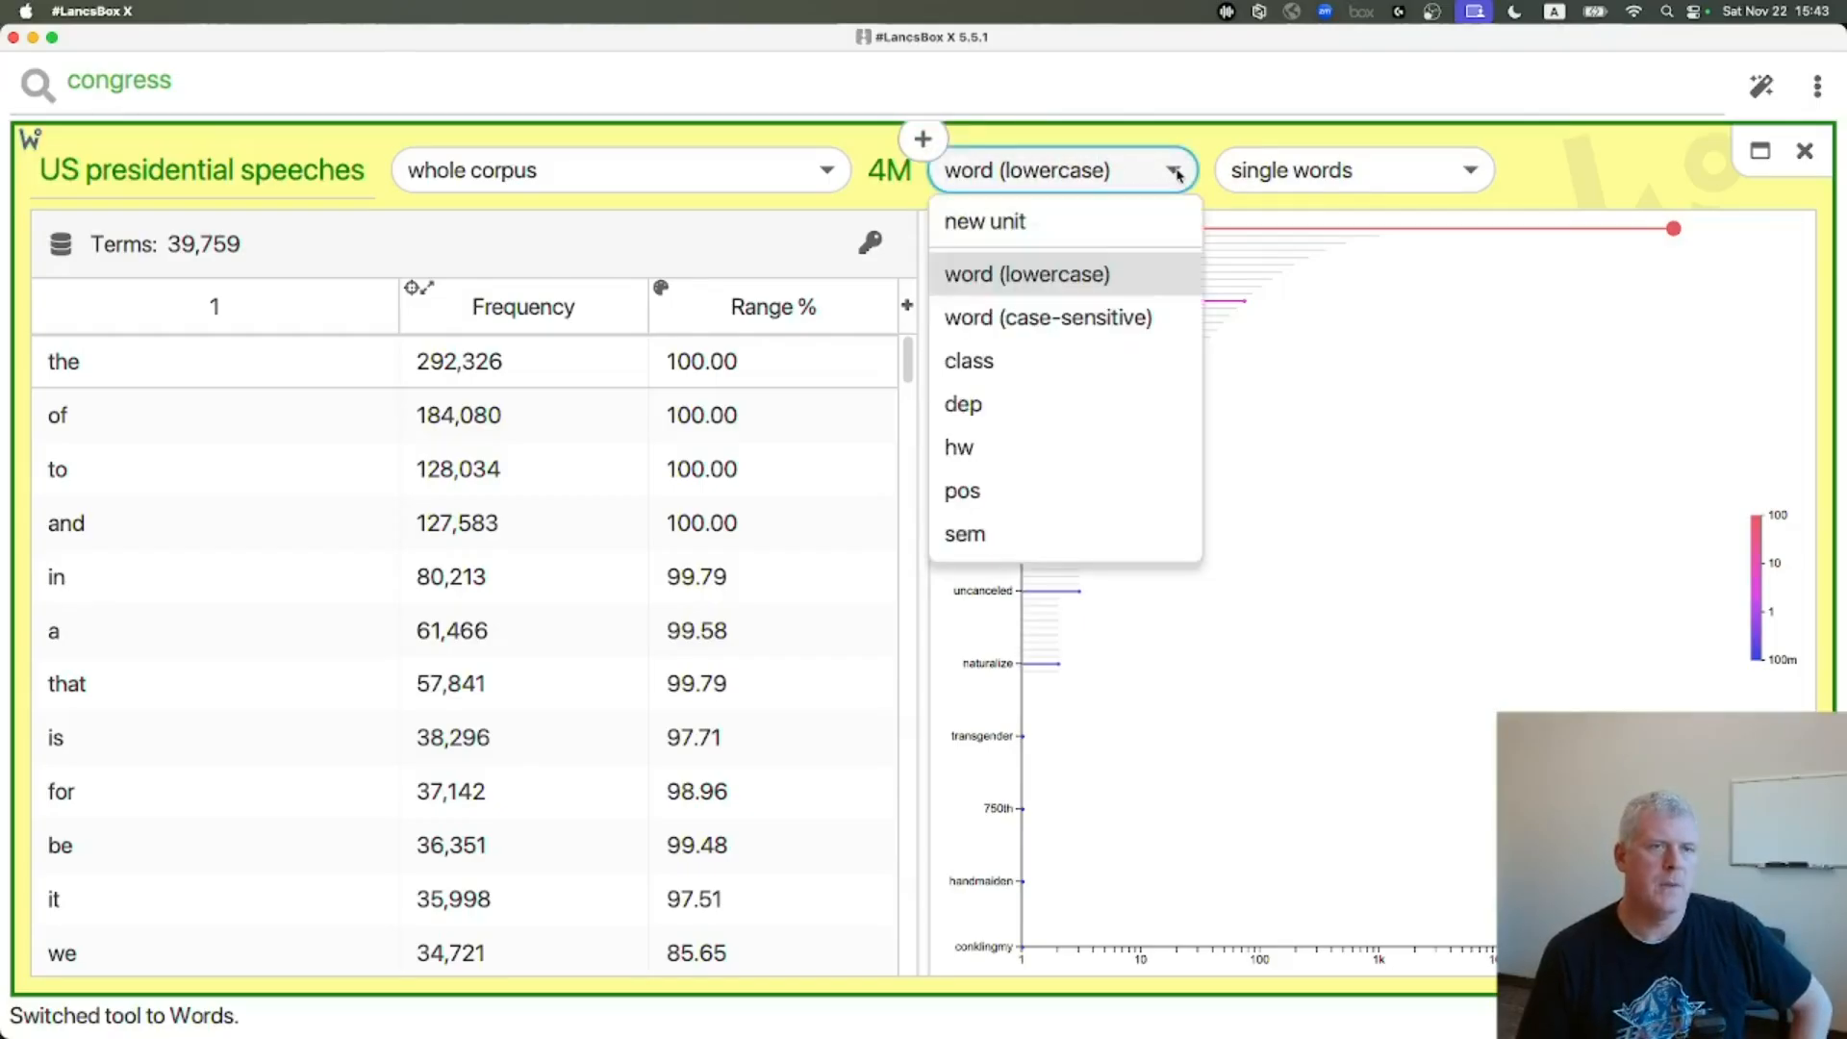
left_click(1066, 533)
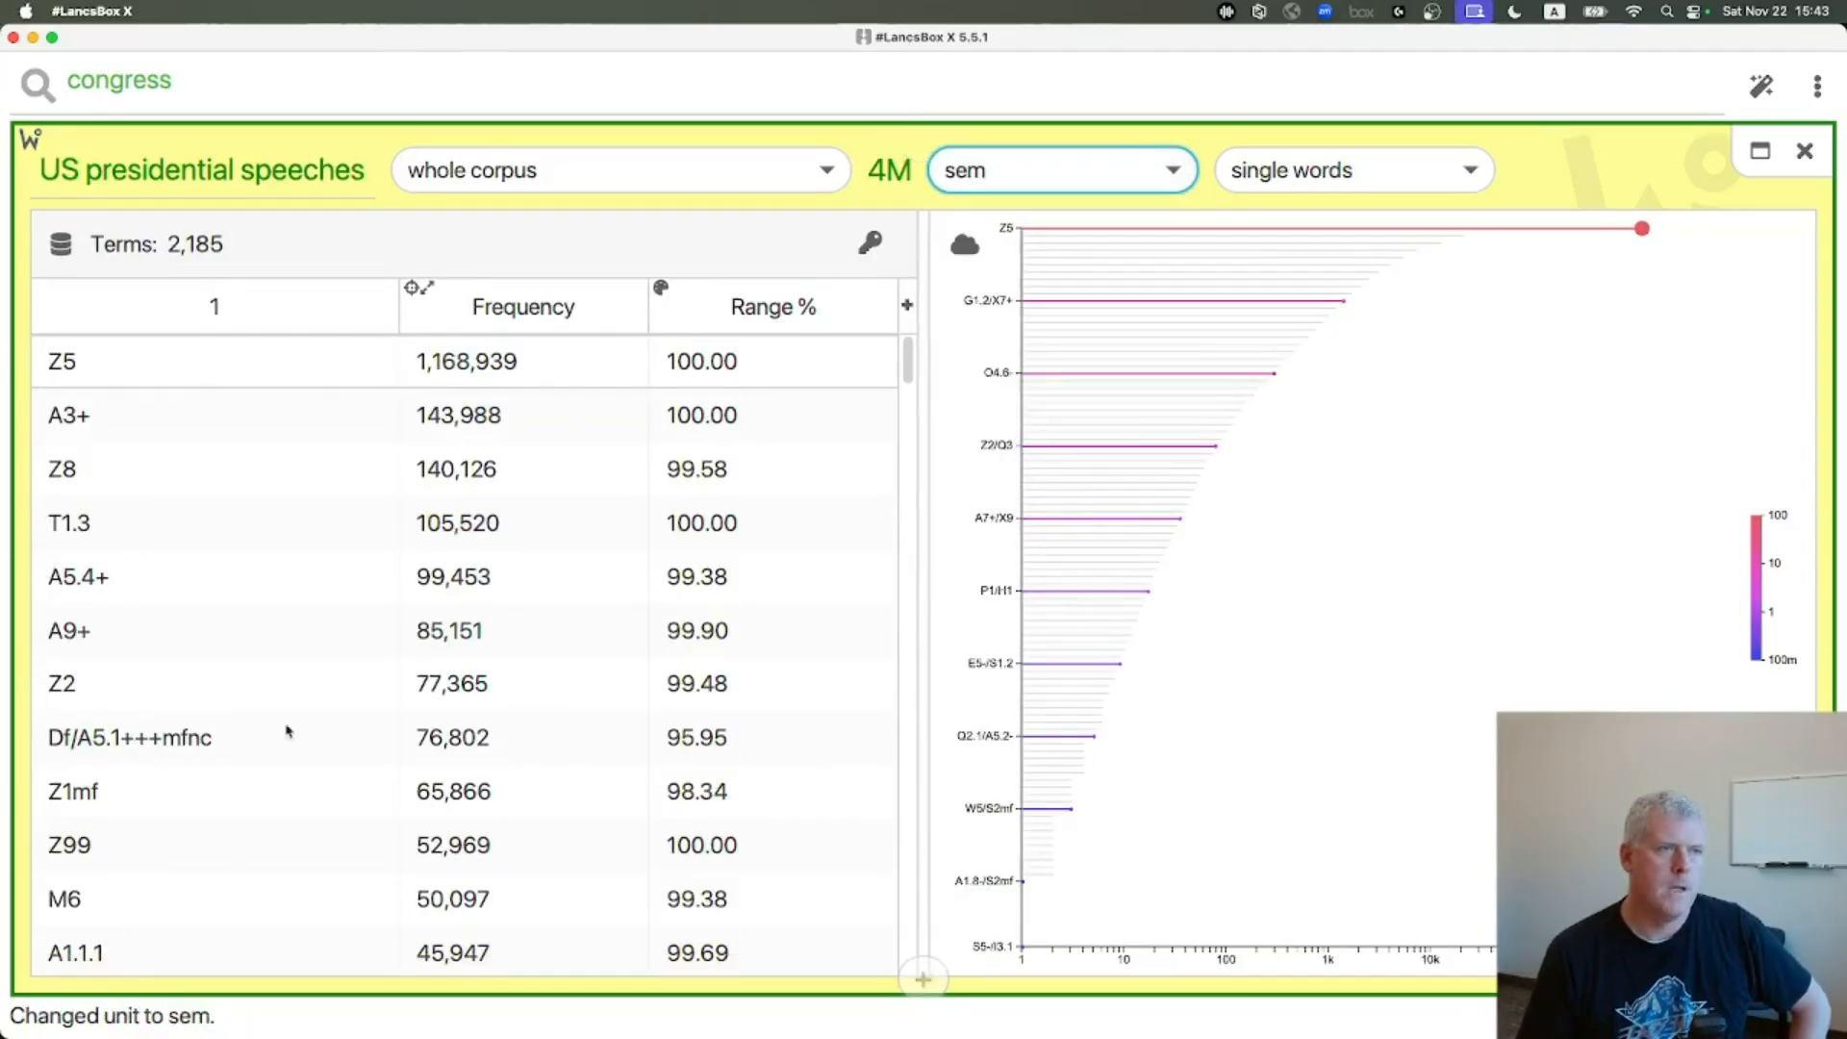
Switch to the browser and search the web for tagset pymusas in a new tab
mouse_move(316, 741)
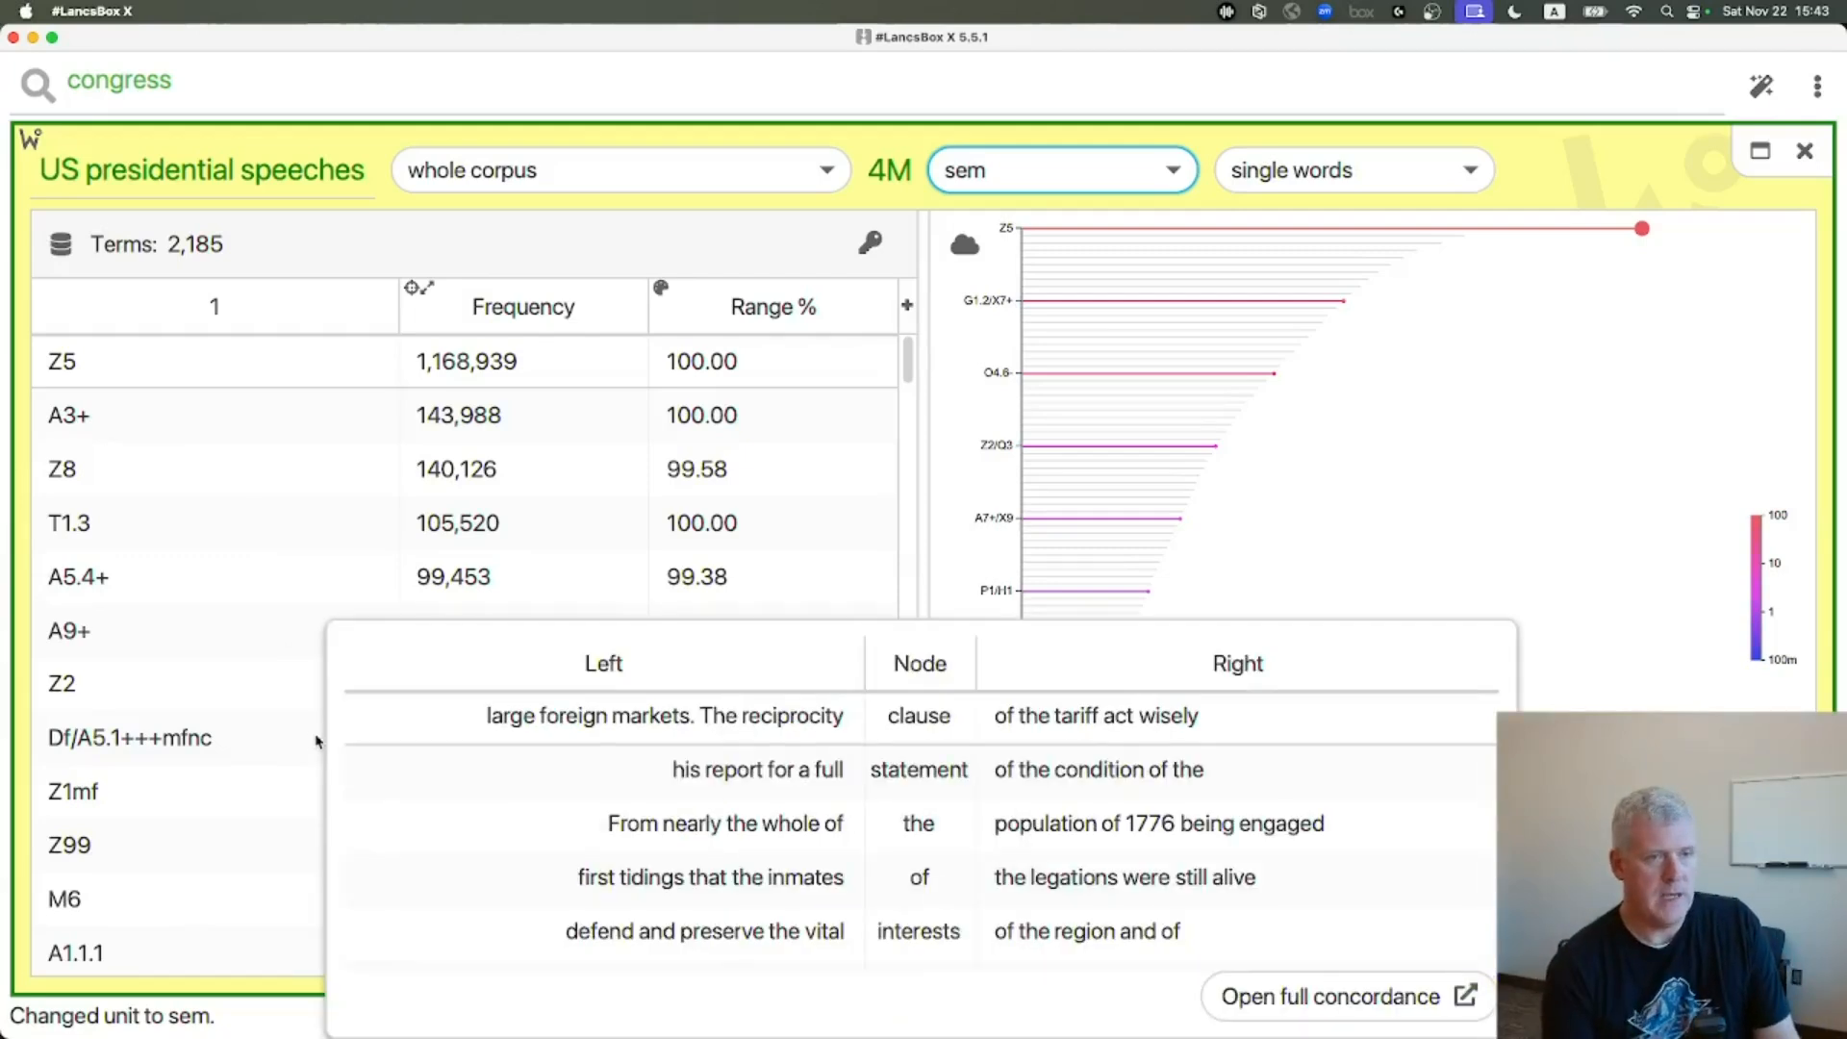
key("super+Tab")
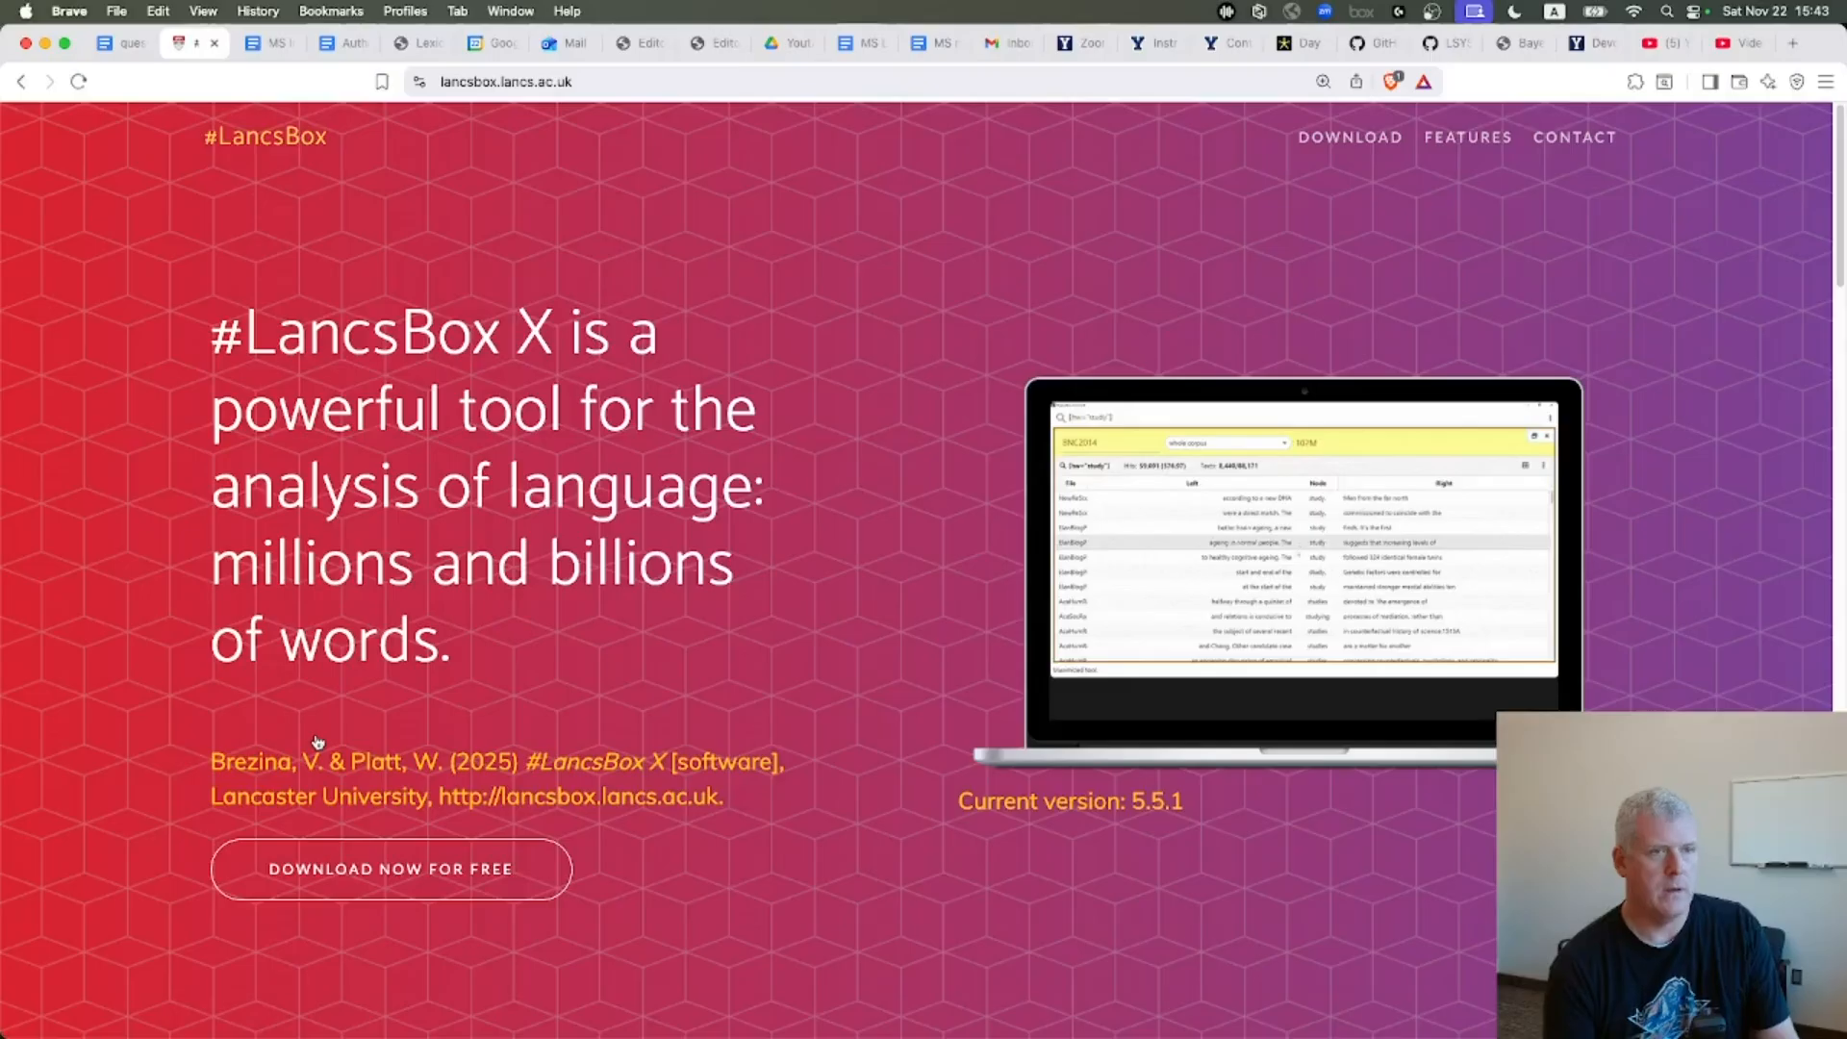
key("super+t")
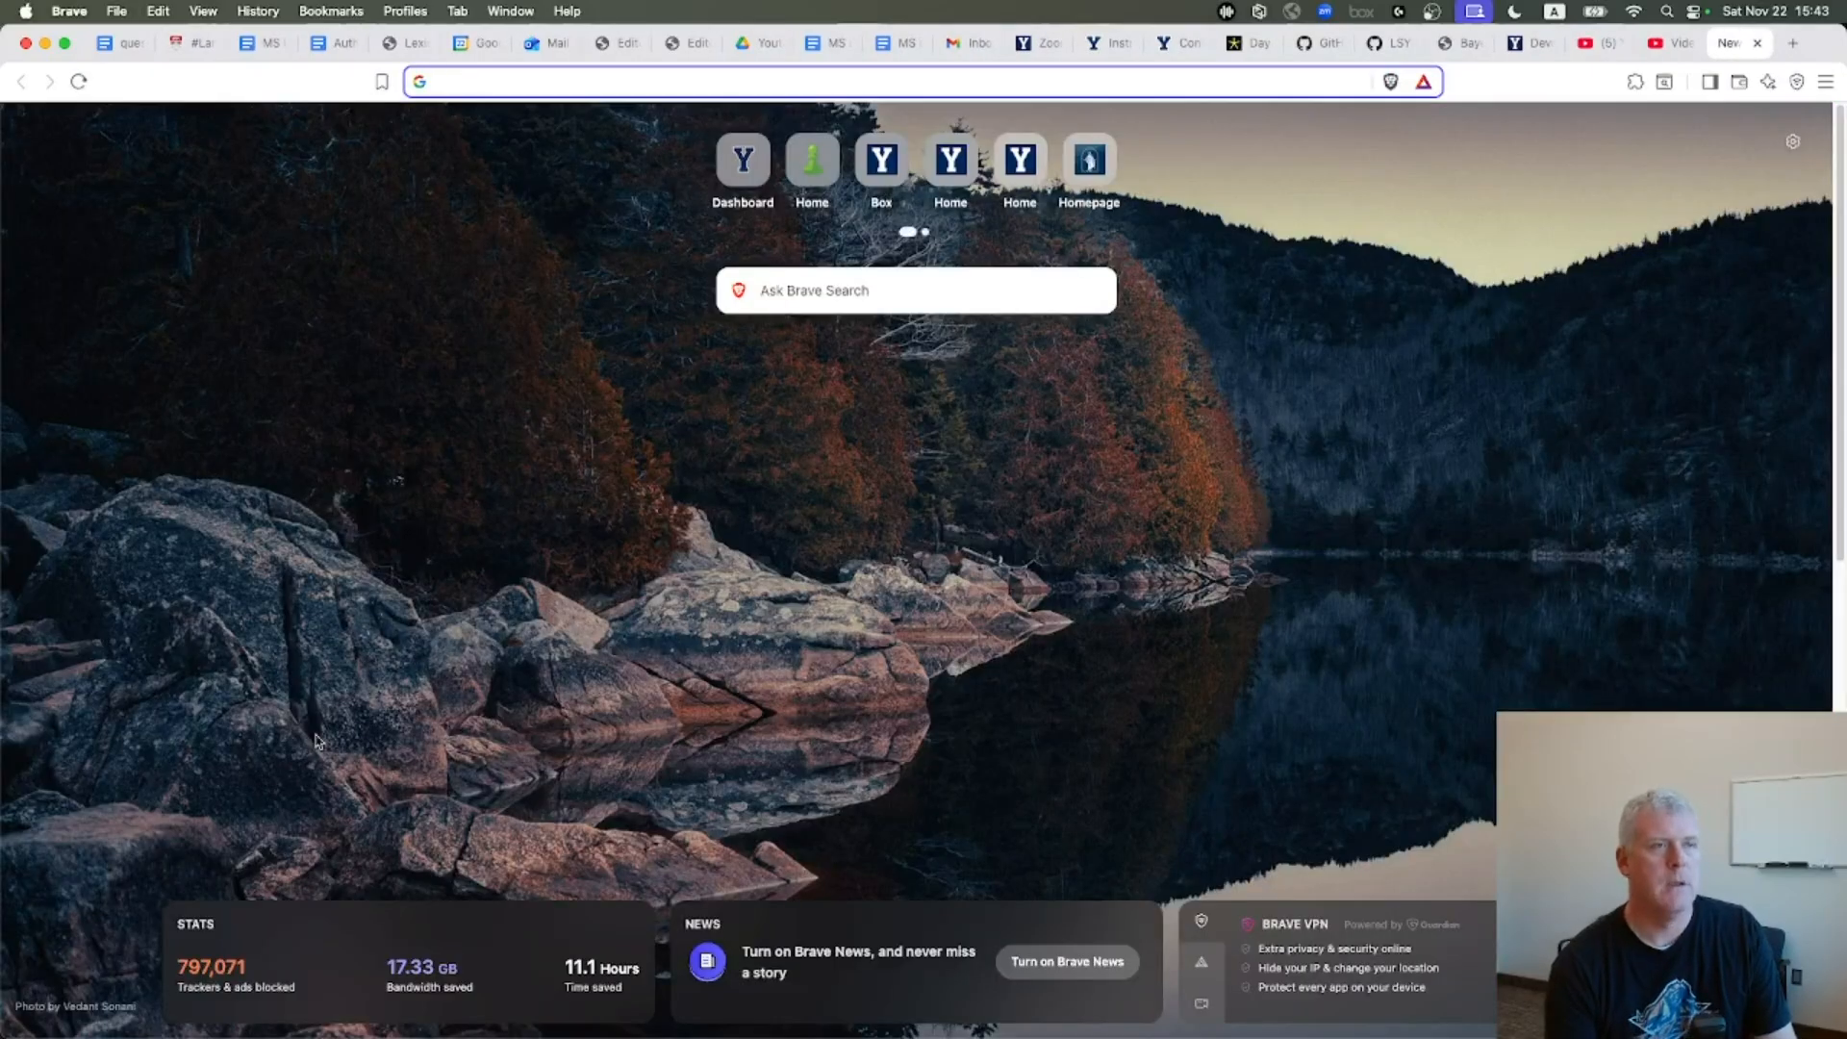
type("tagset pymusas")
key("Return")
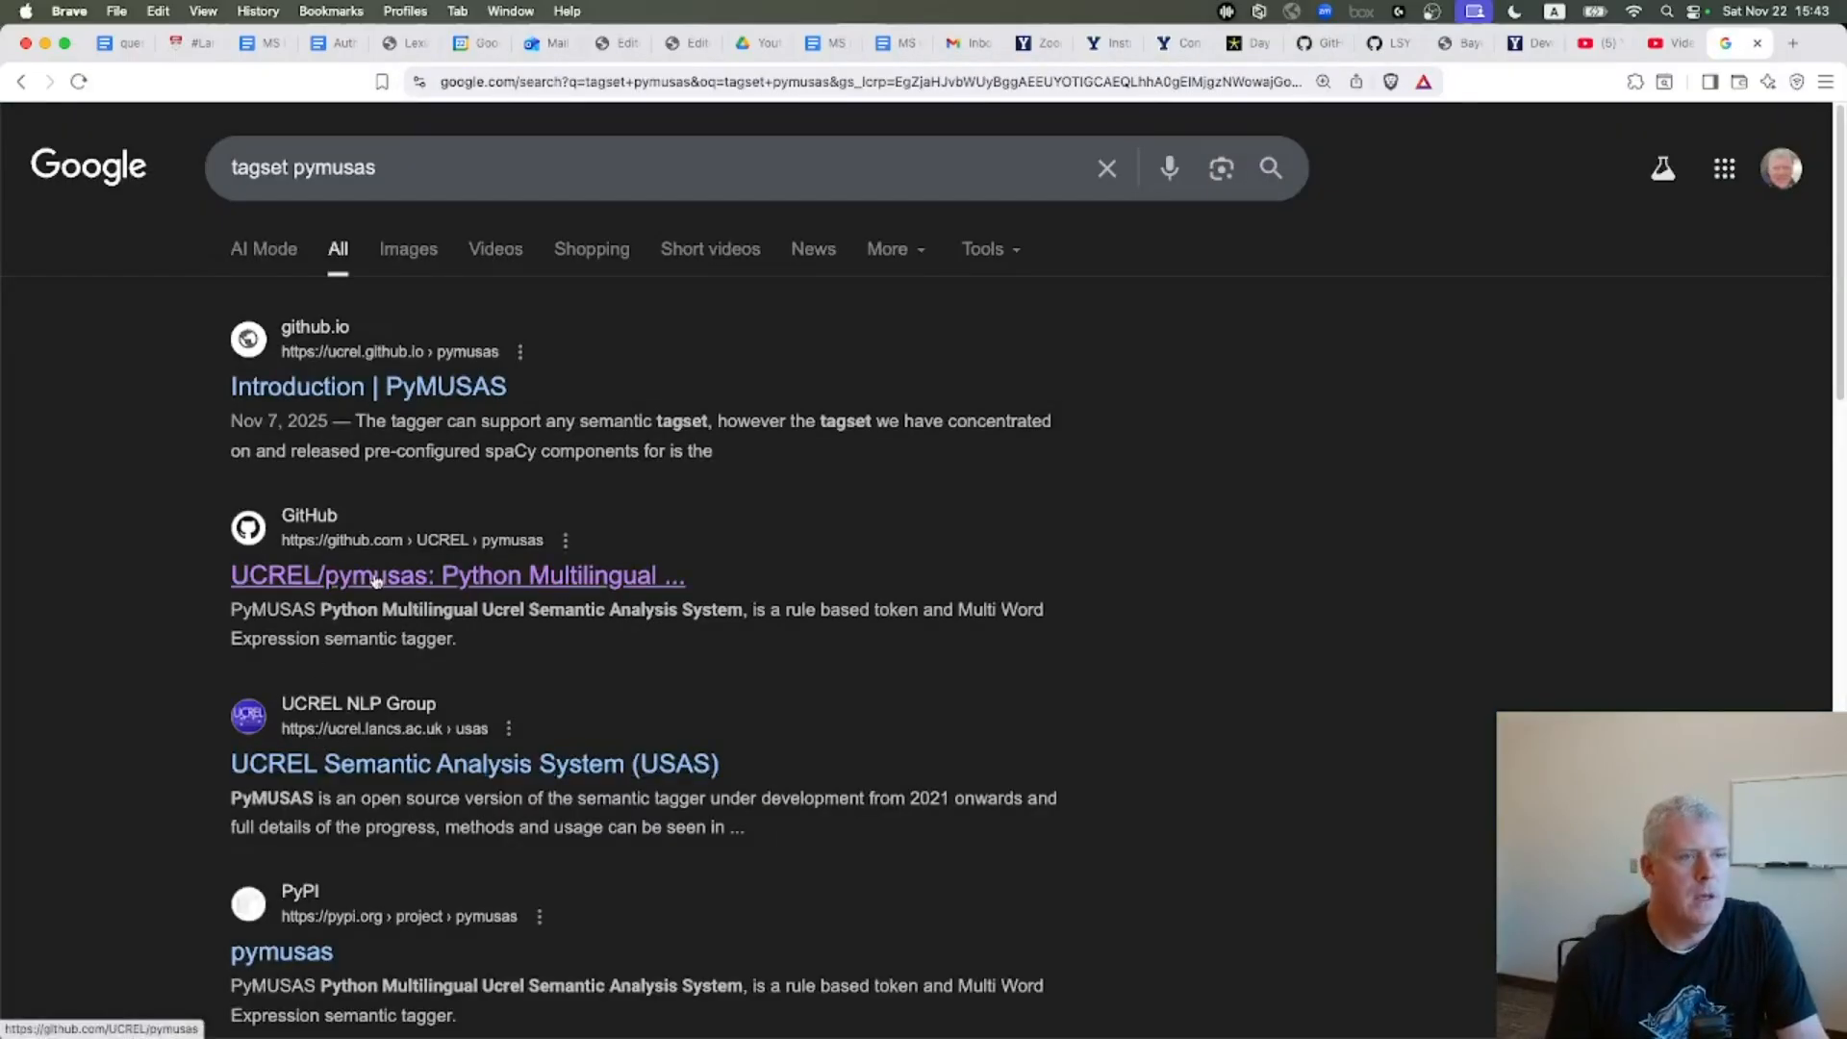
Open the UCREL/pymusas GitHub result, look over the repository page, and return to the search results
key("super+equal")
key("super+equal")
left_click(367, 639)
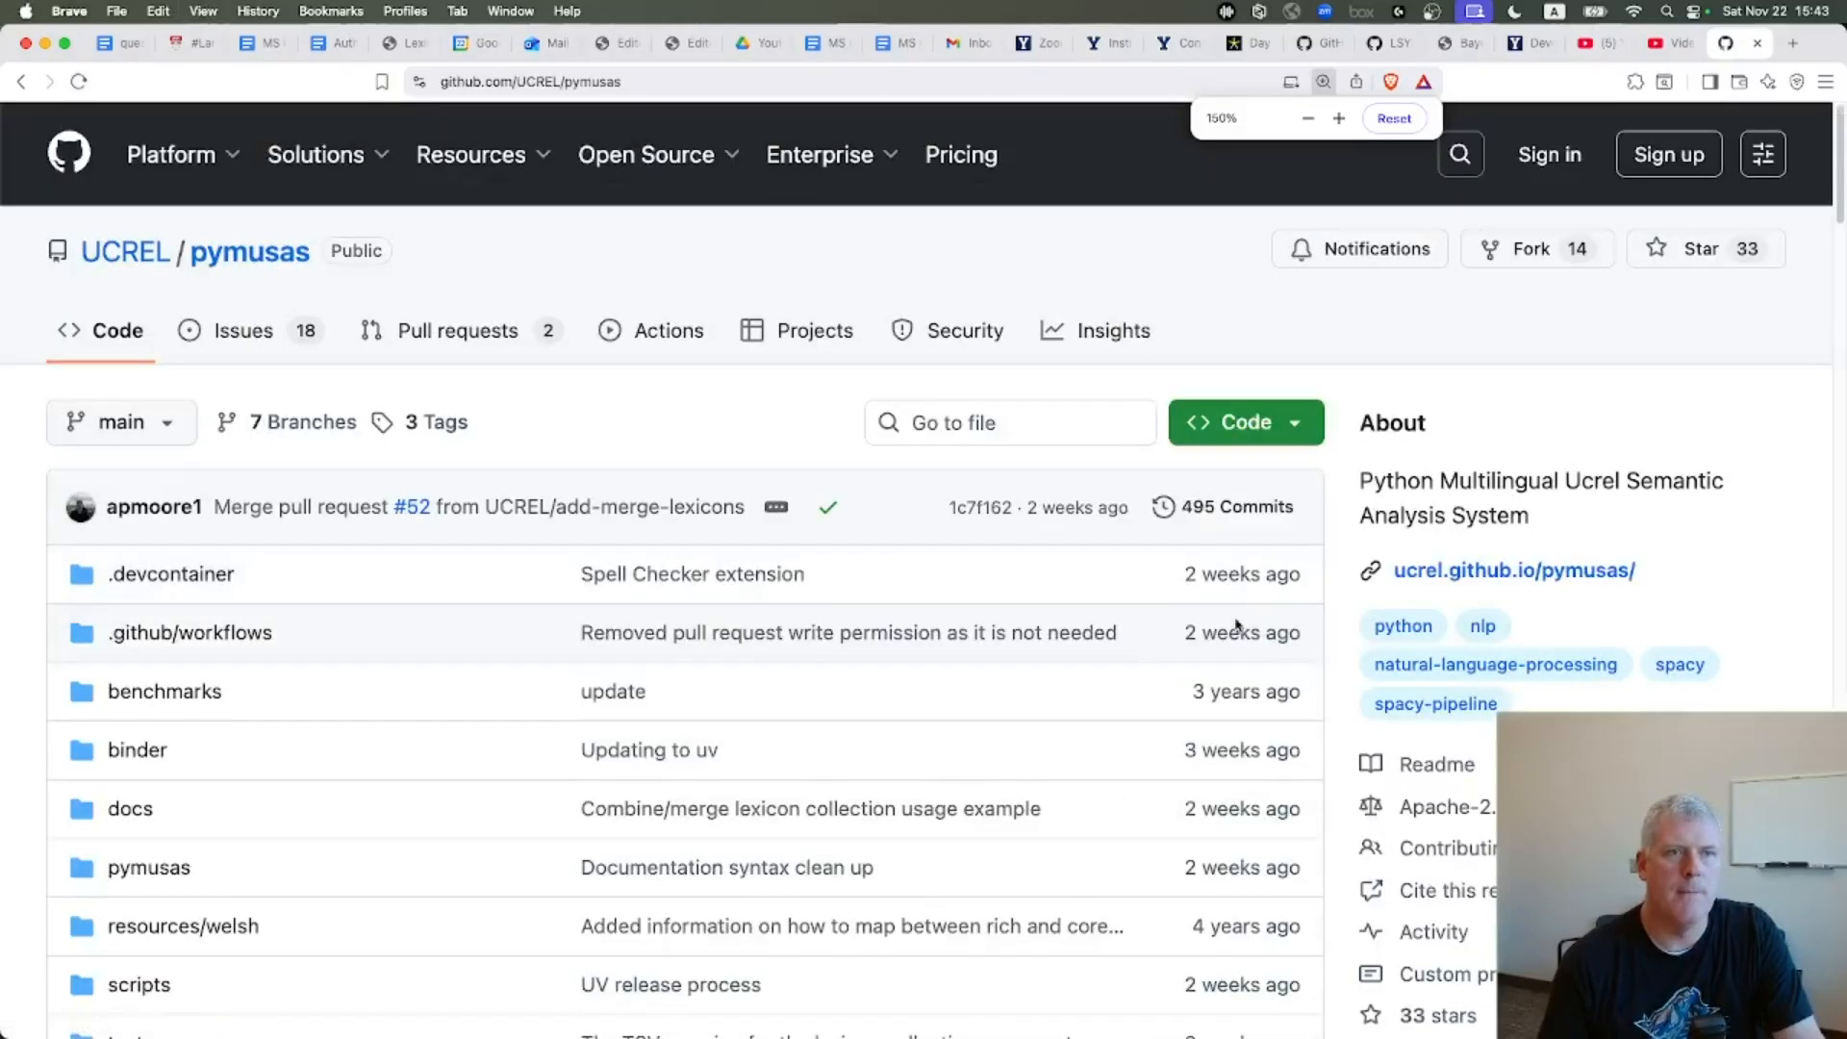
scroll(947, 630, "down", 10)
scroll(949, 628, "up", 10)
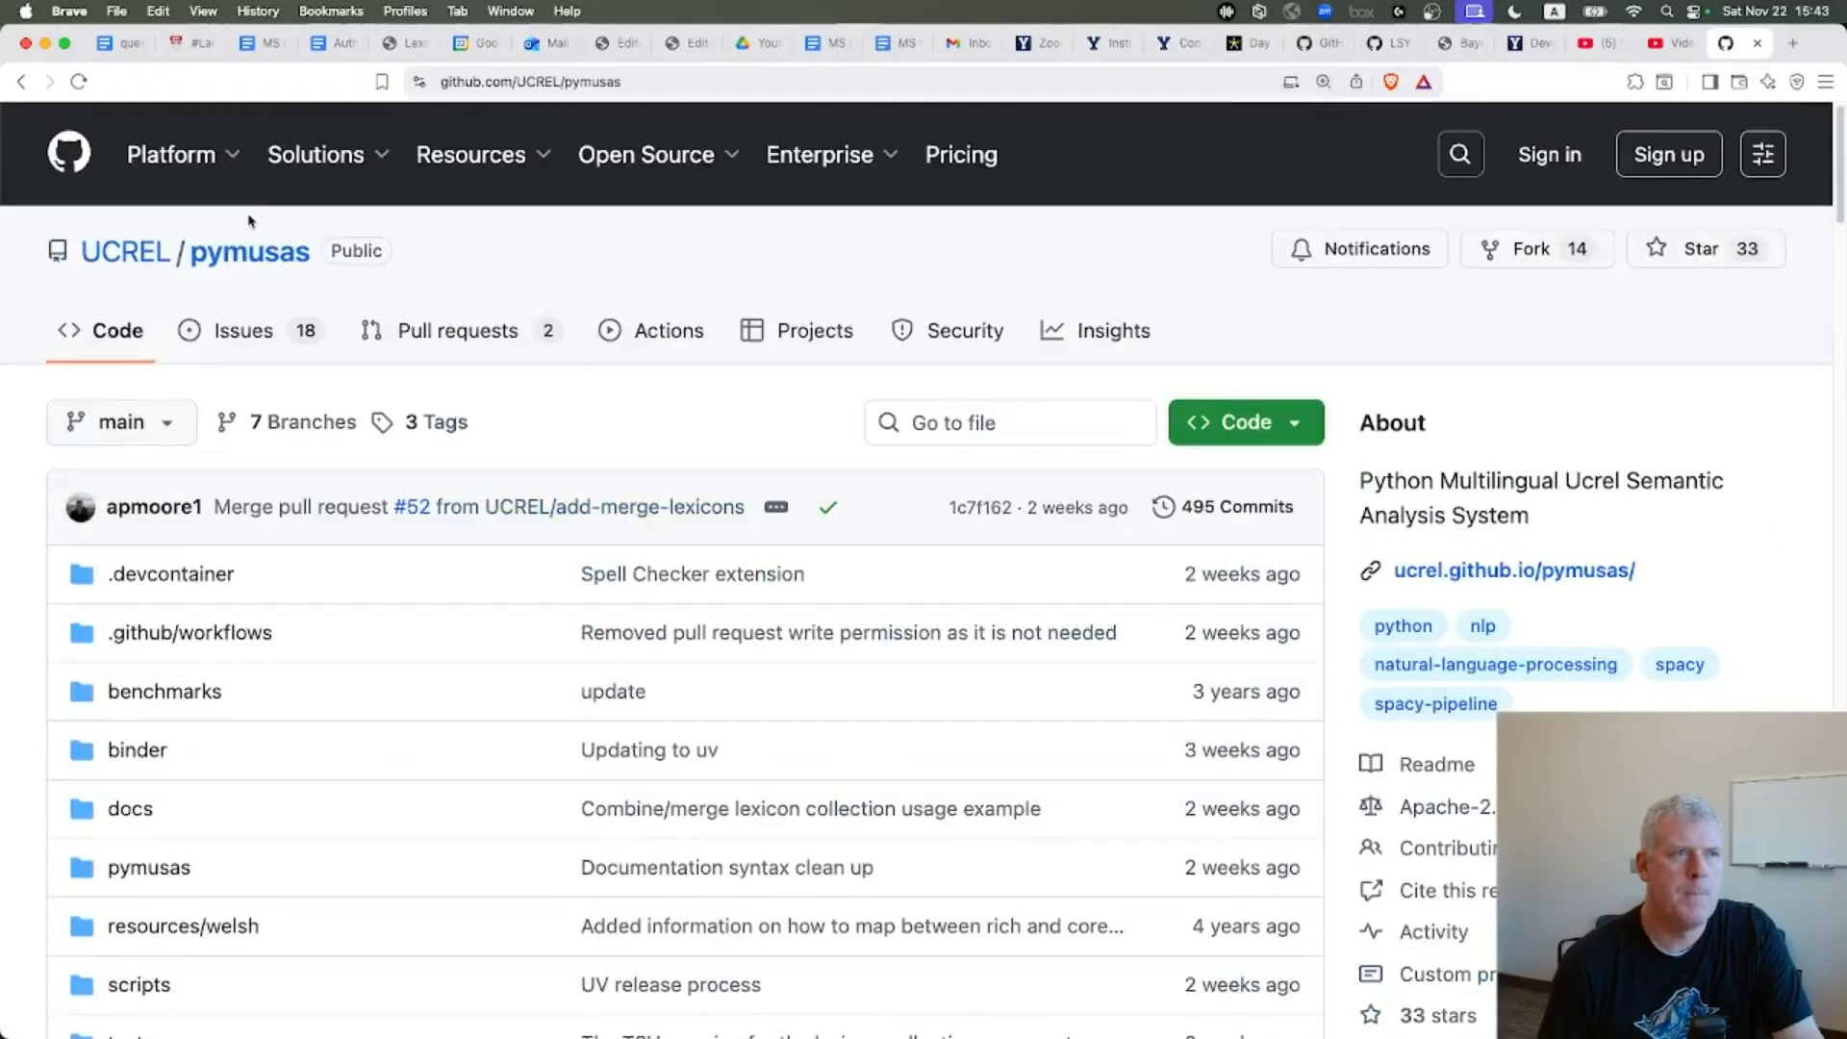
left_click(20, 85)
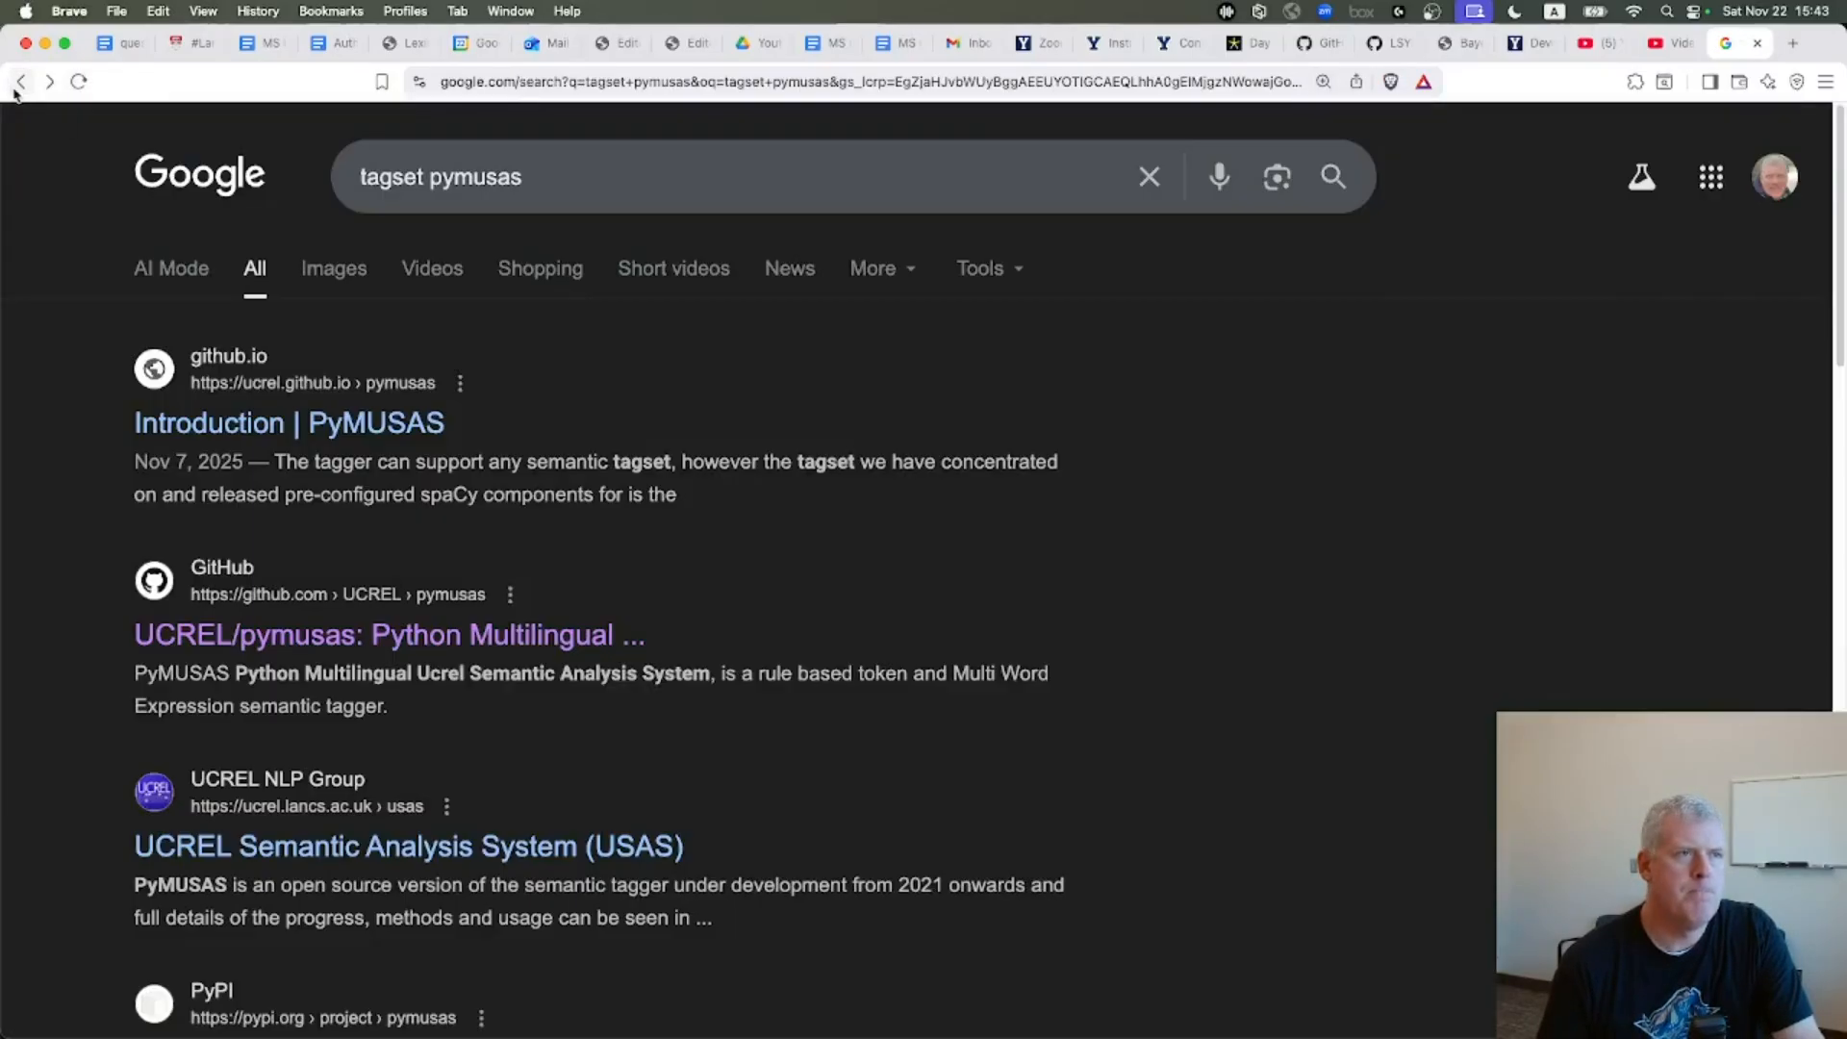
Change the web search to tagset usas
left_click(464, 170)
key("BackSpace")
key("BackSpace")
key("BackSpace")
key("Return")
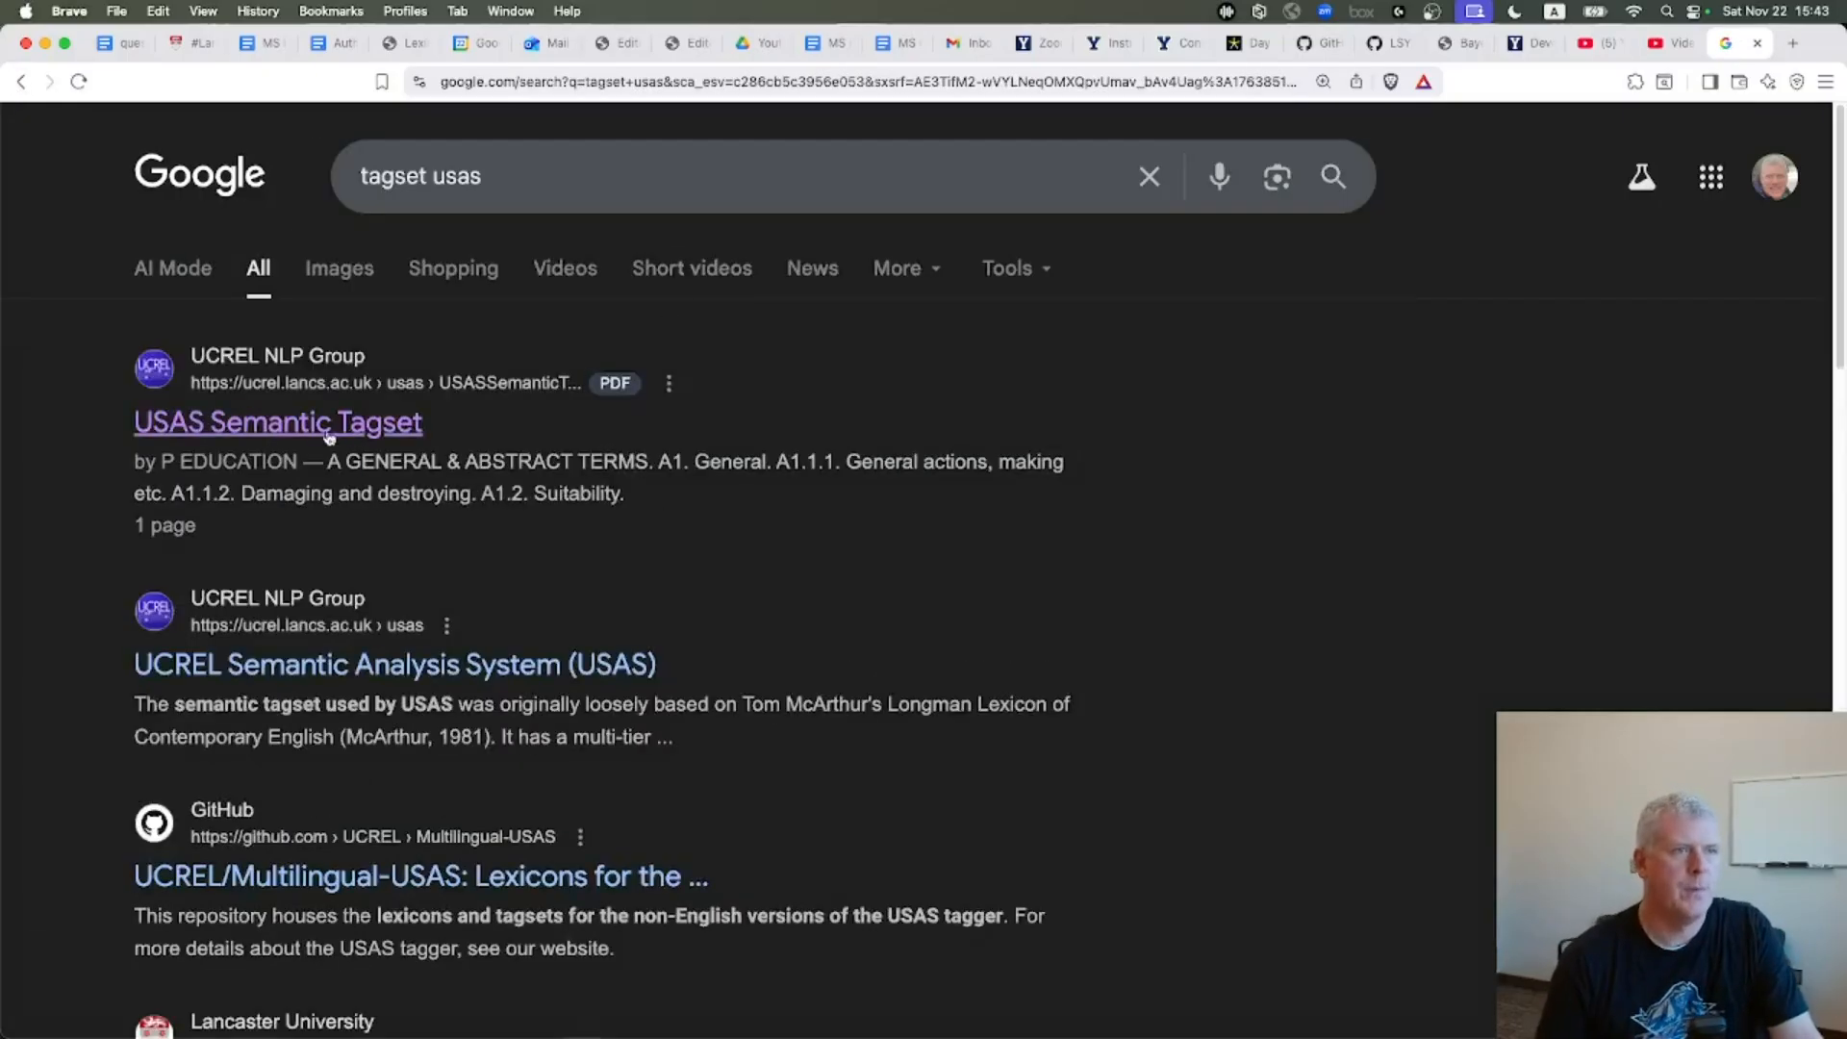
Open the USAS Semantic Tagset PDF and zoom in to 250% to read the tag list
left_click(318, 433)
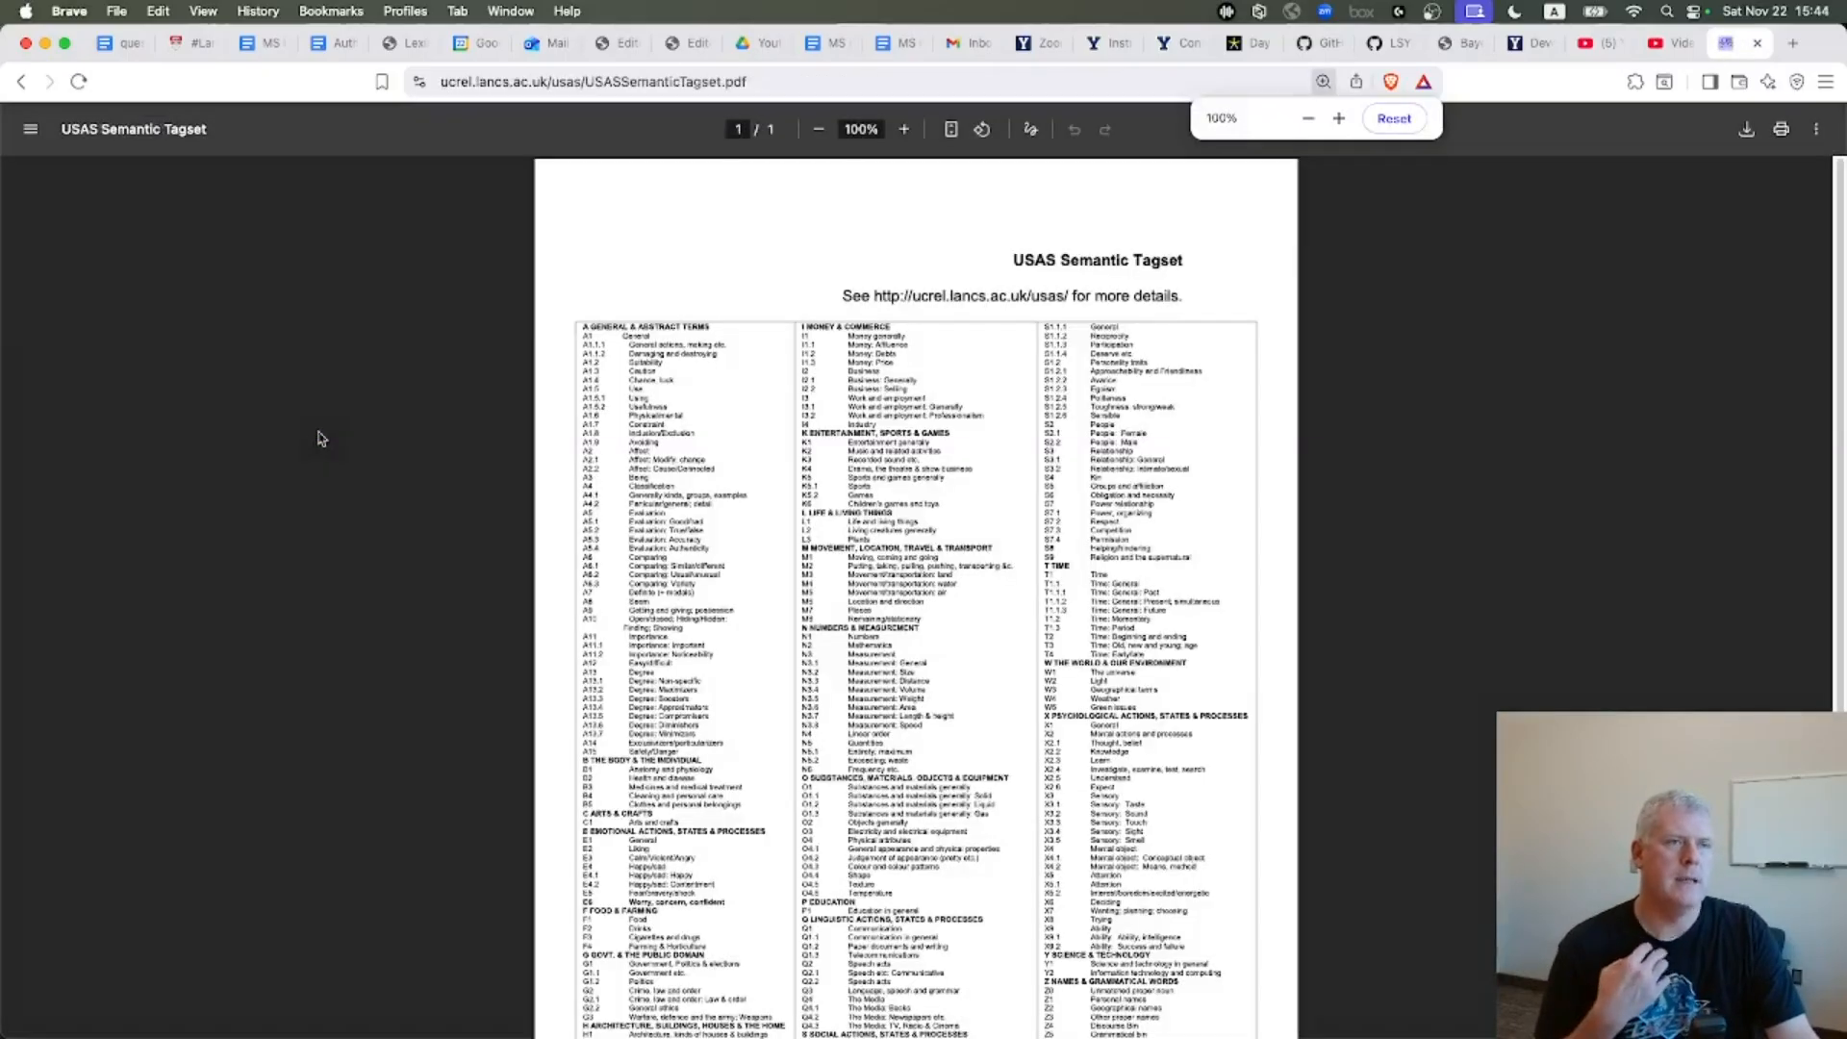
key("super+equal")
key("super+equal")
key("super+equal")
key("super+equal")
key("super+equal")
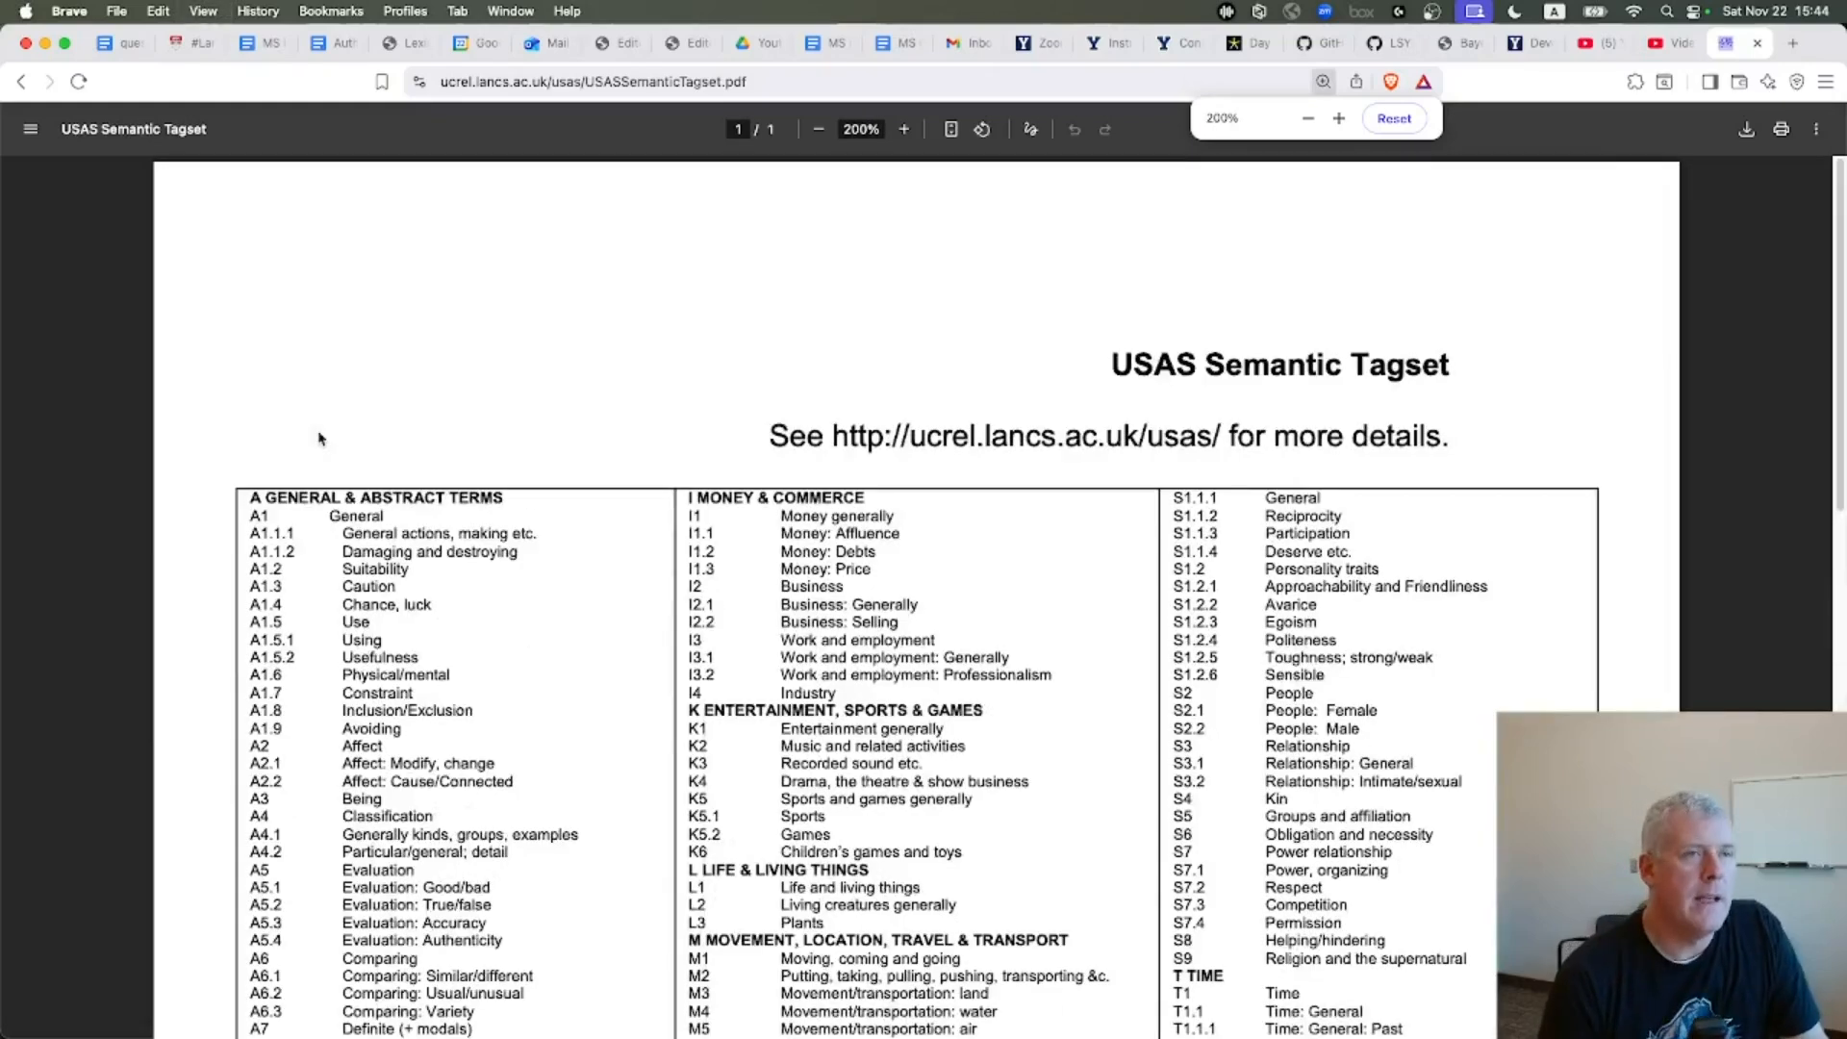
key("super+equal")
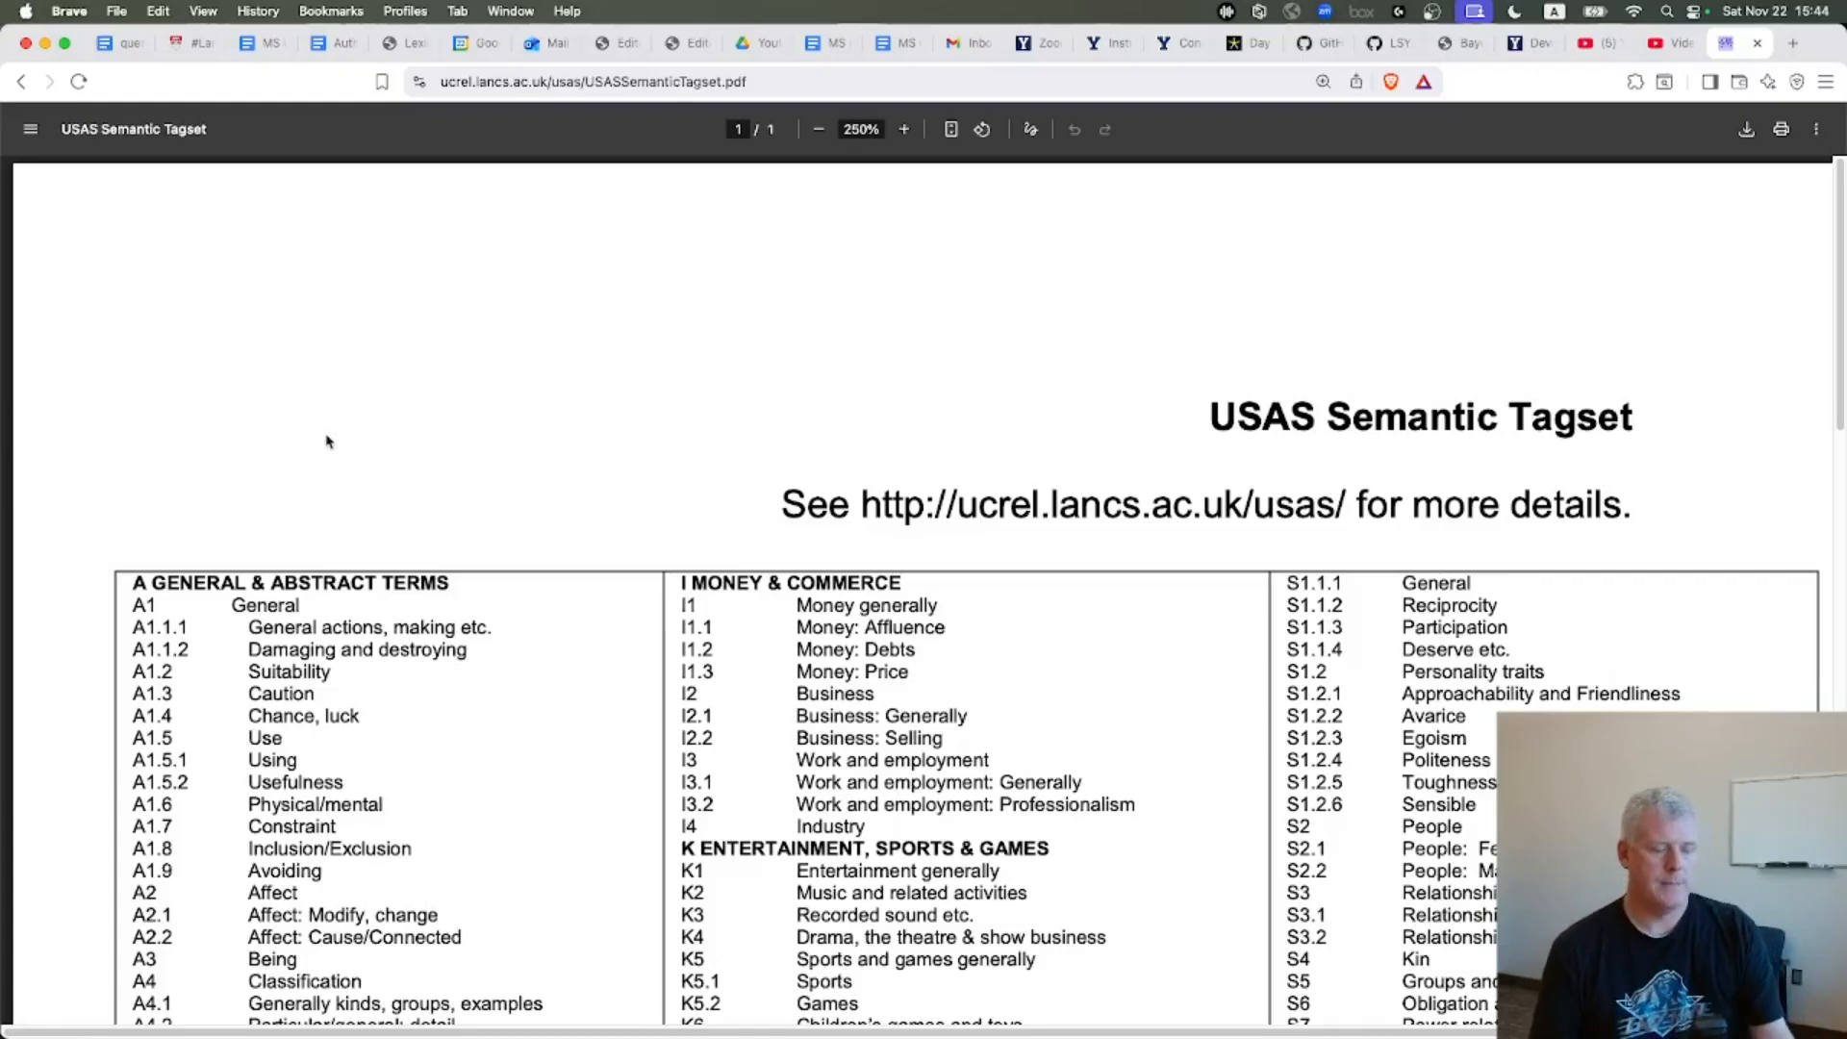
scroll(462, 471, "down", 5)
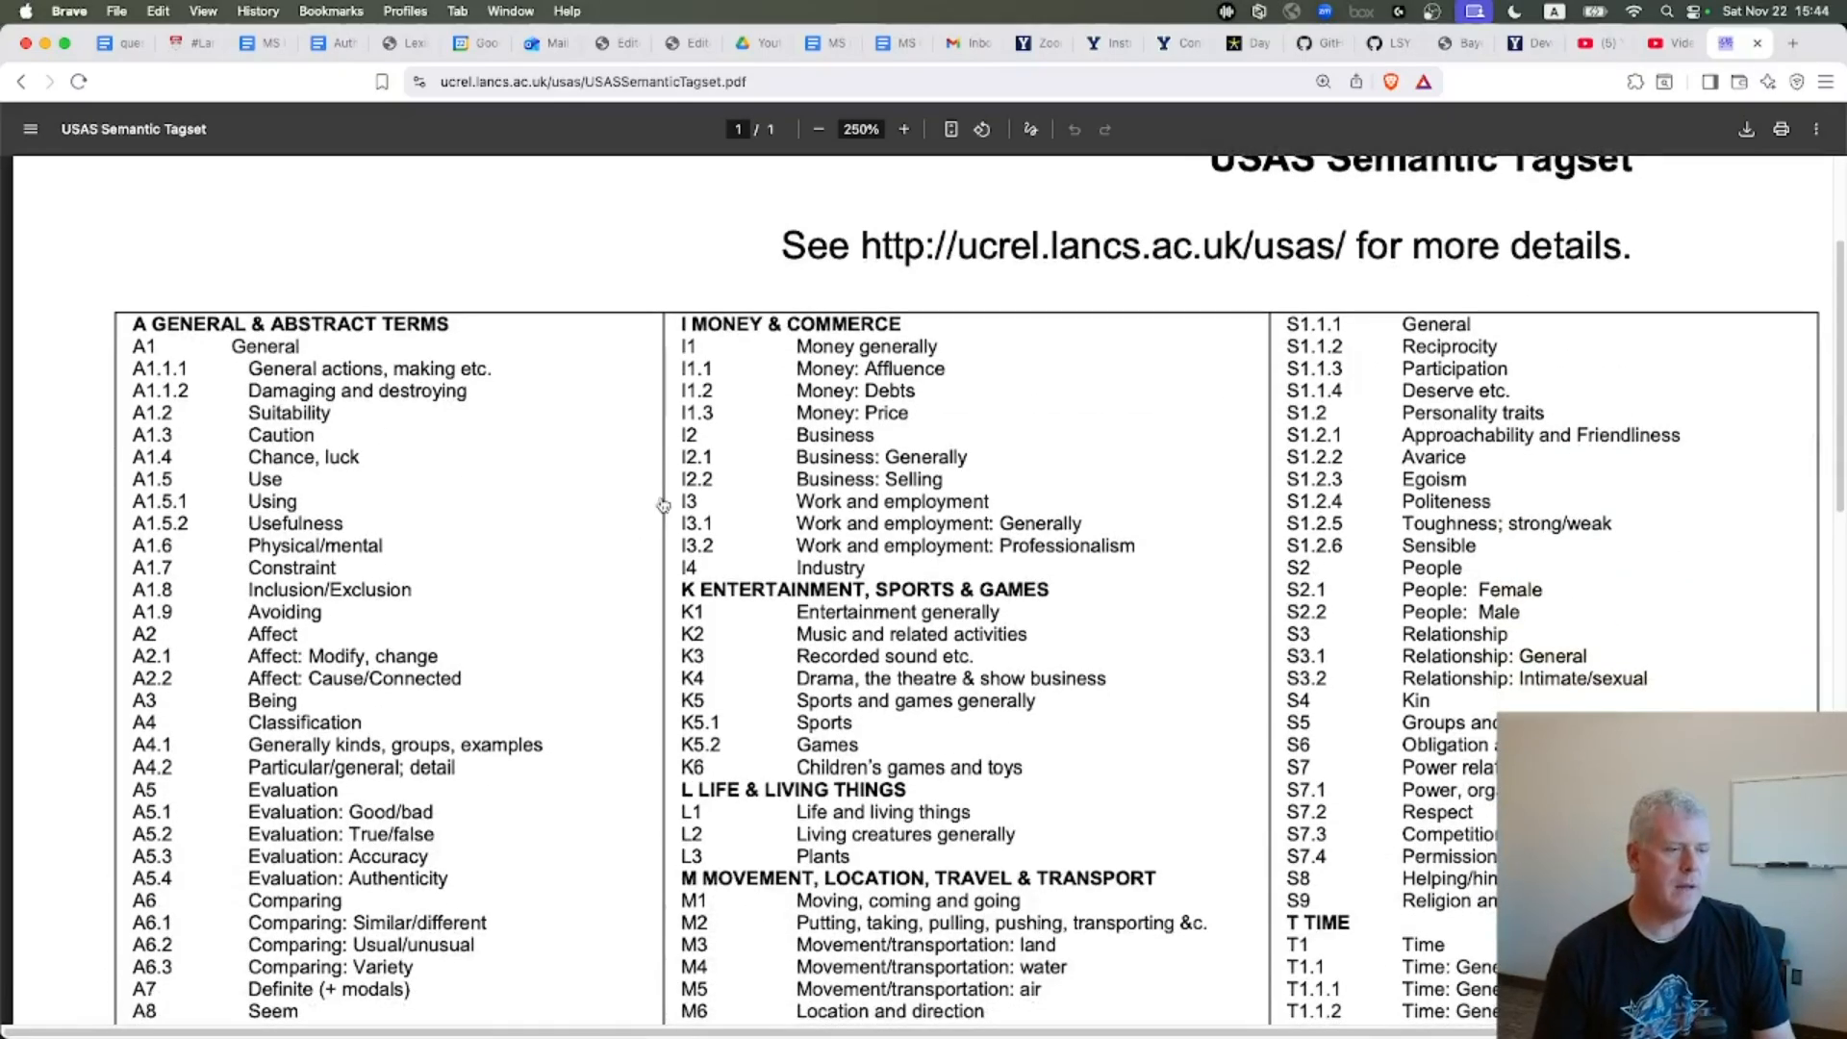
Return to LancsBox and compute keywords against the Saints reference corpus using the whole corpus
key("super+Tab")
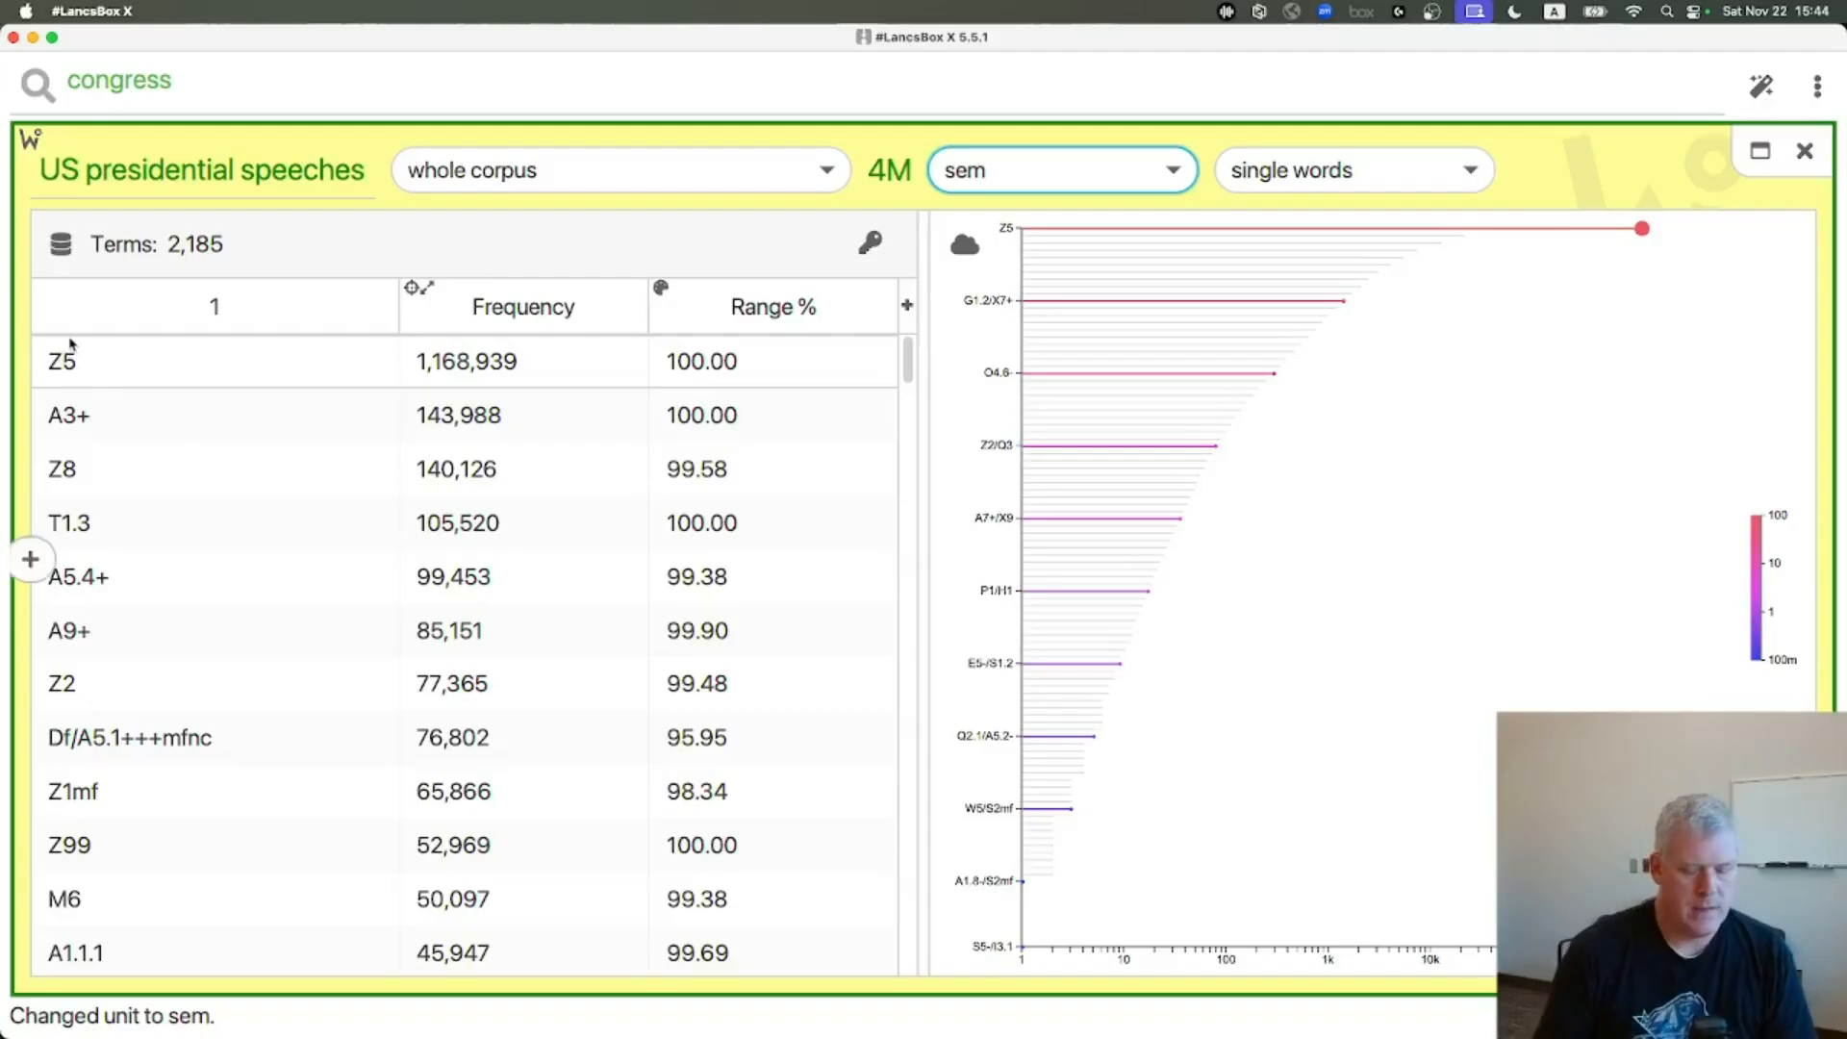
mouse_move(70, 344)
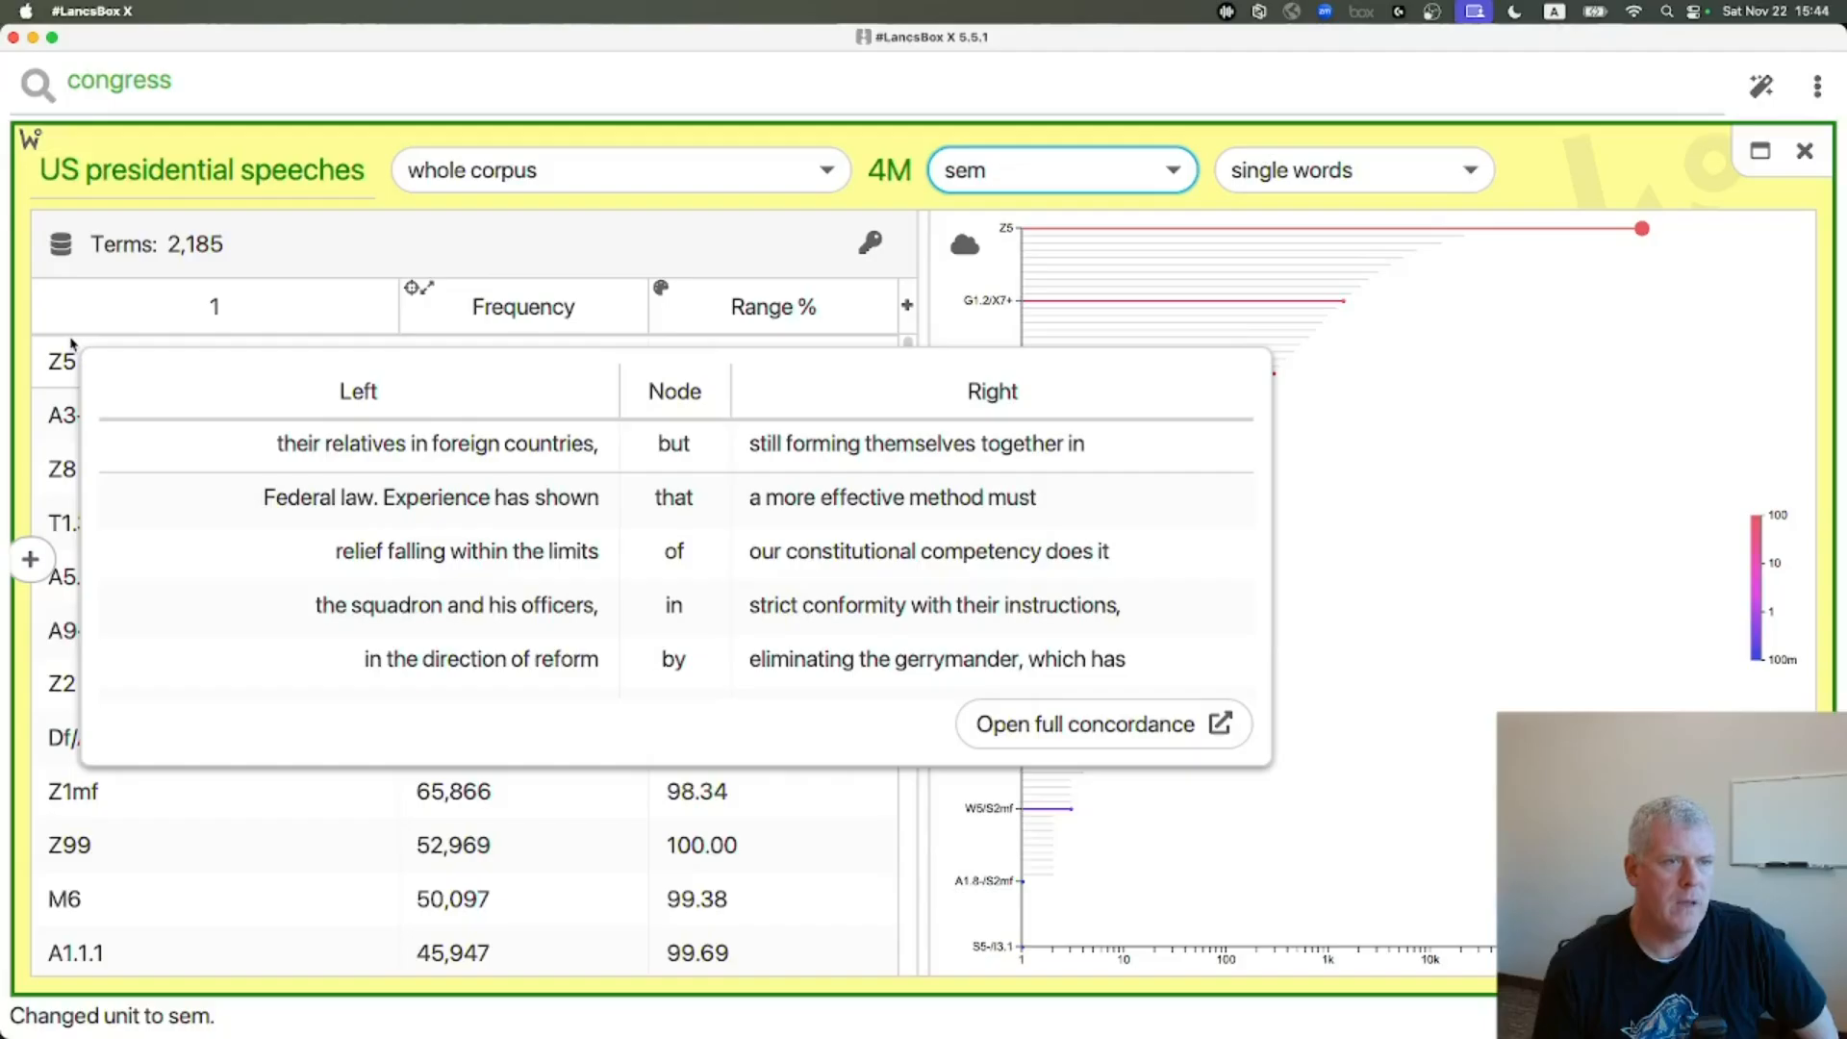
mouse_move(55, 418)
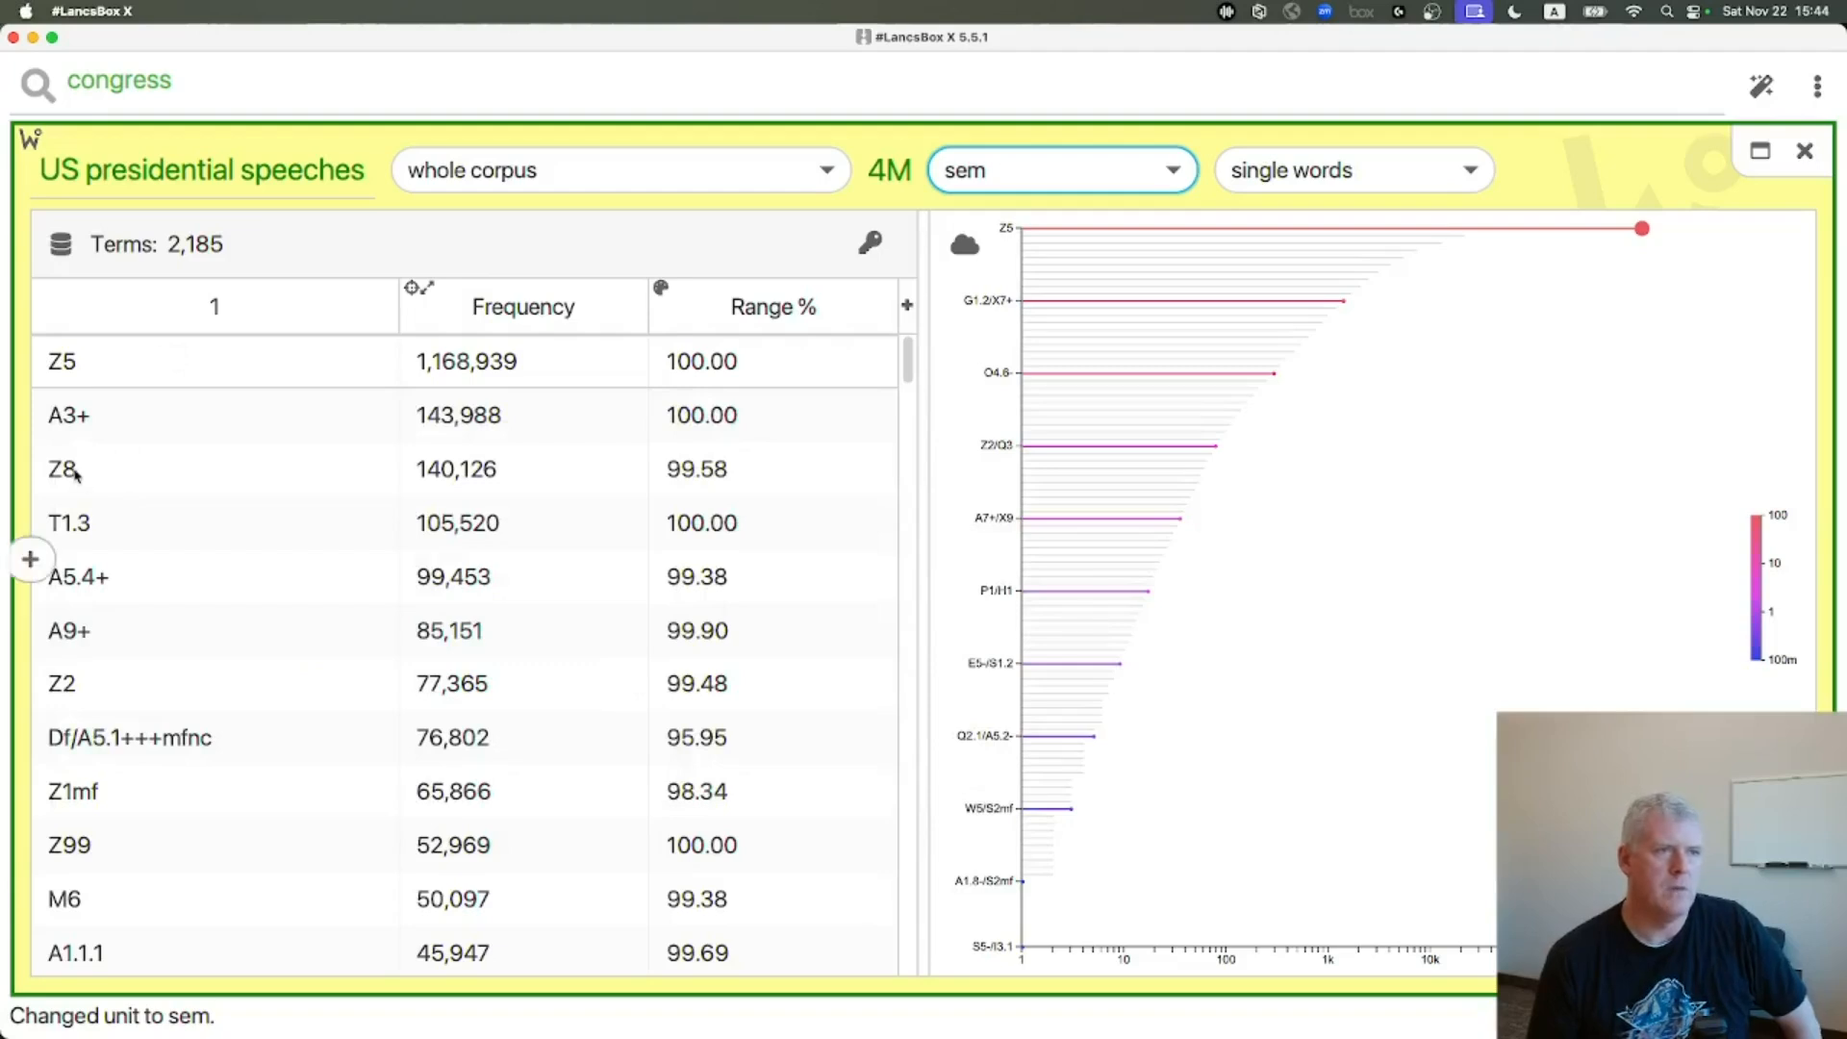
mouse_move(75, 475)
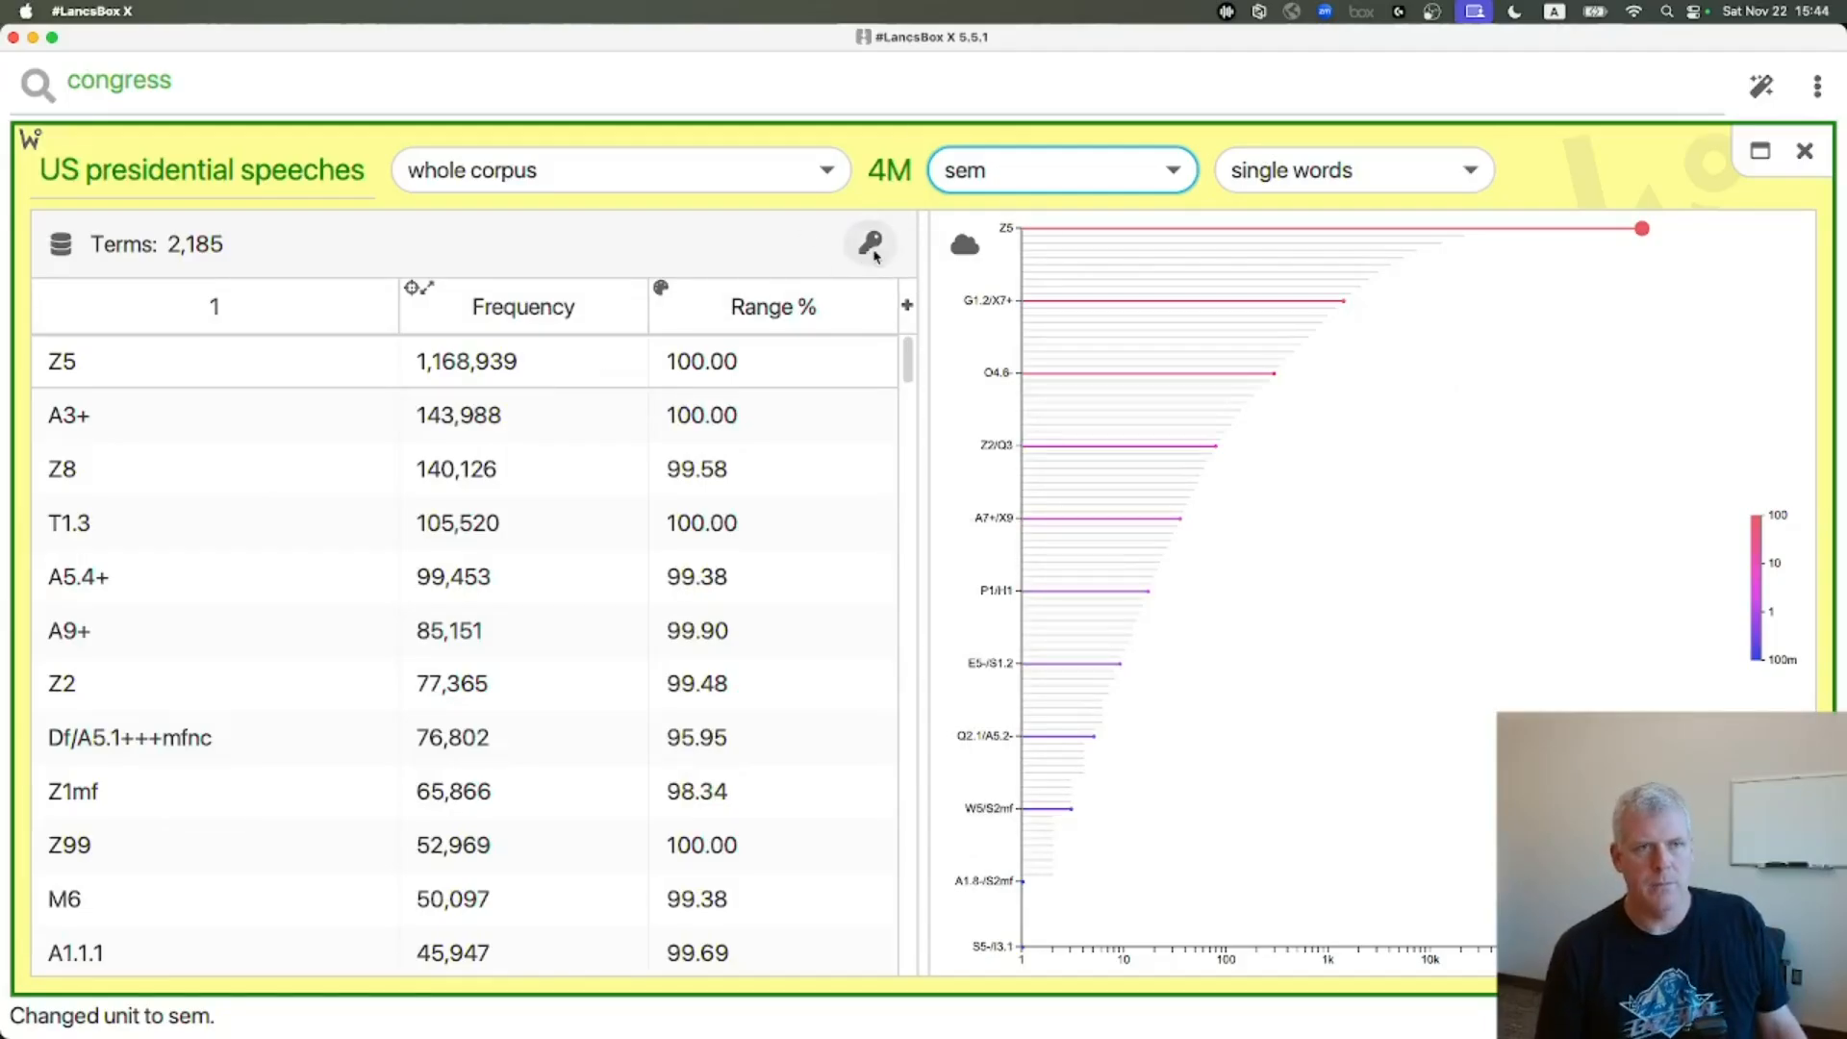
left_click(870, 244)
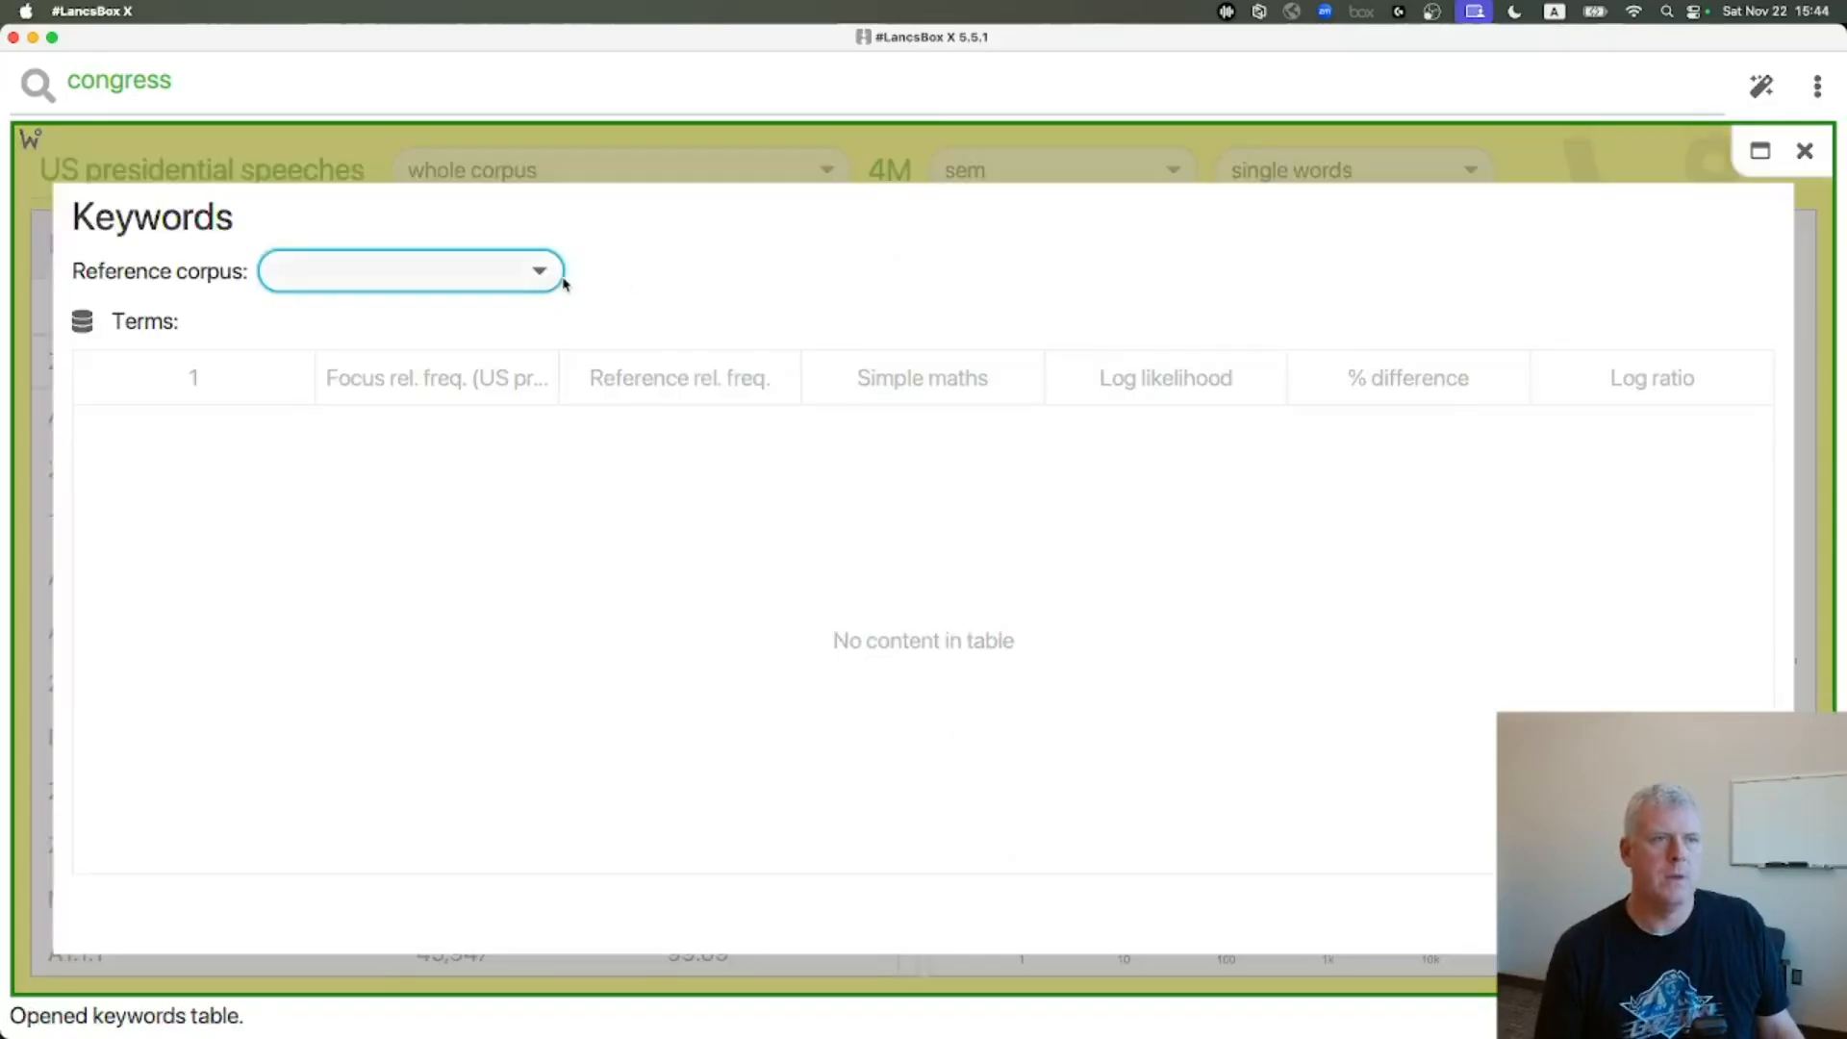
left_click(541, 276)
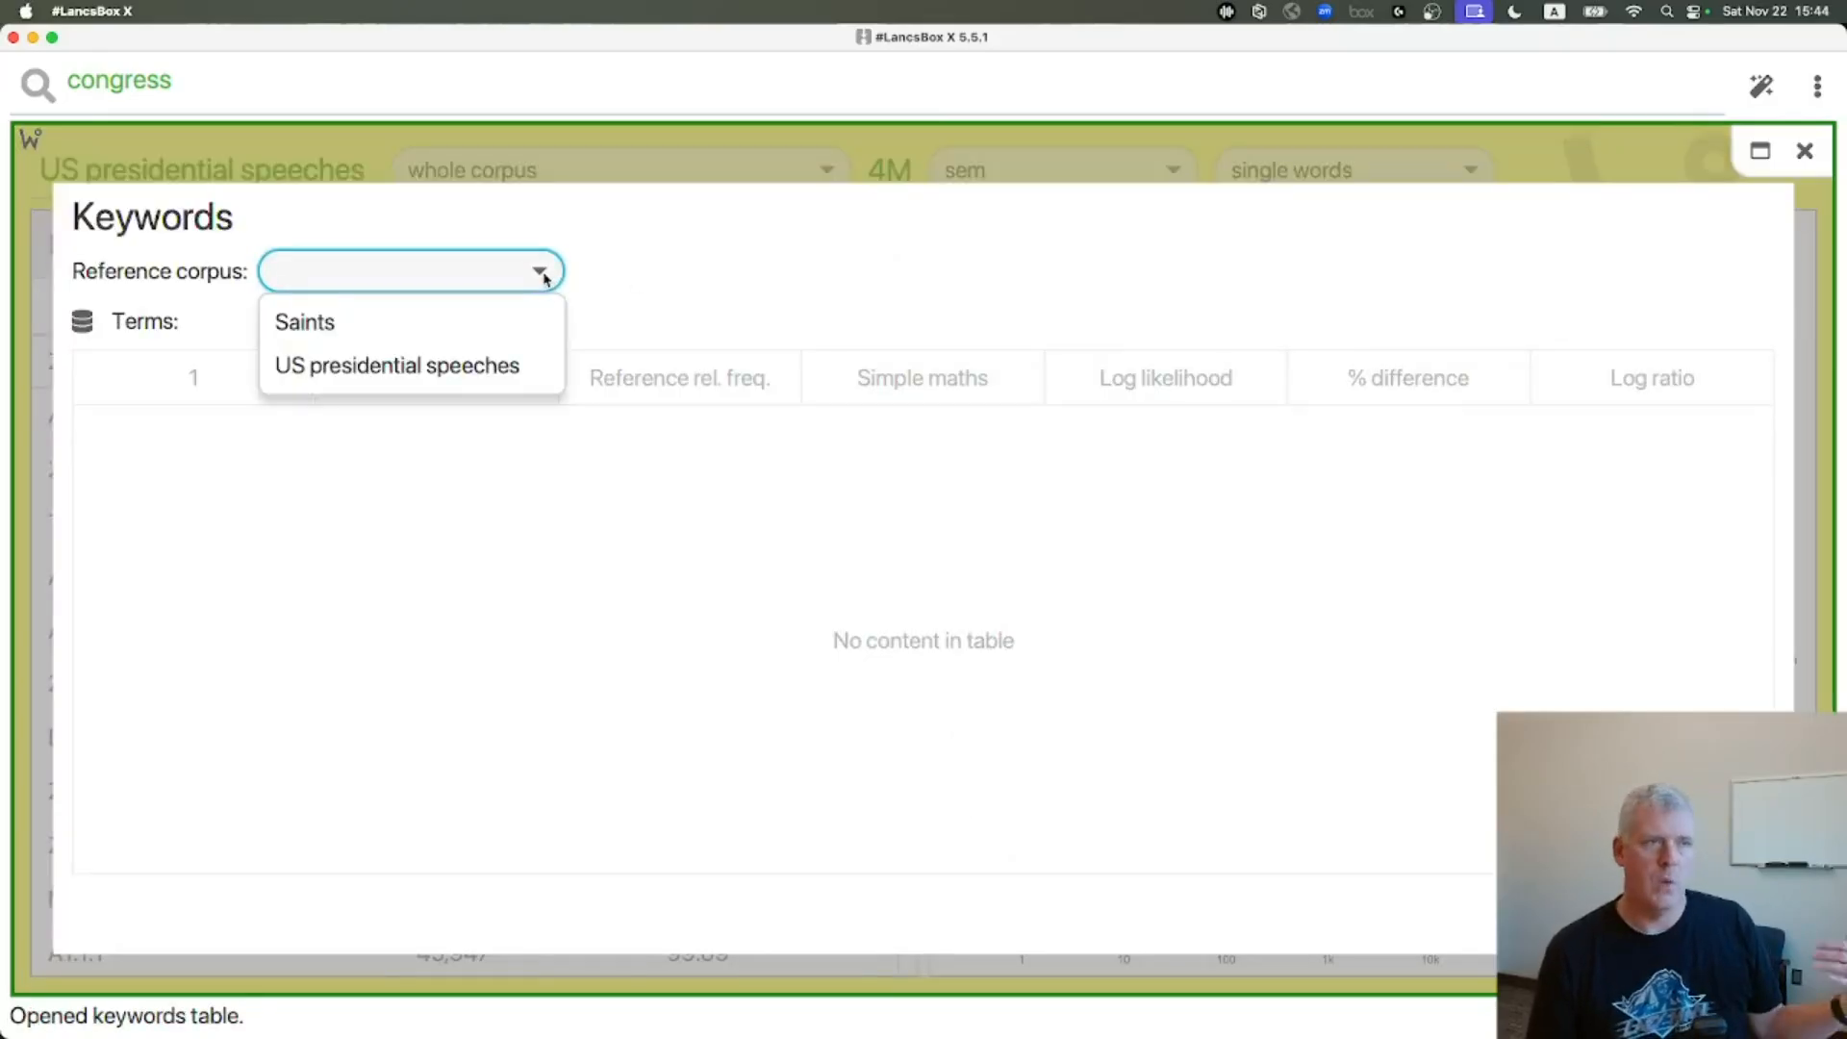
left_click(486, 323)
left_click(754, 276)
left_click(723, 321)
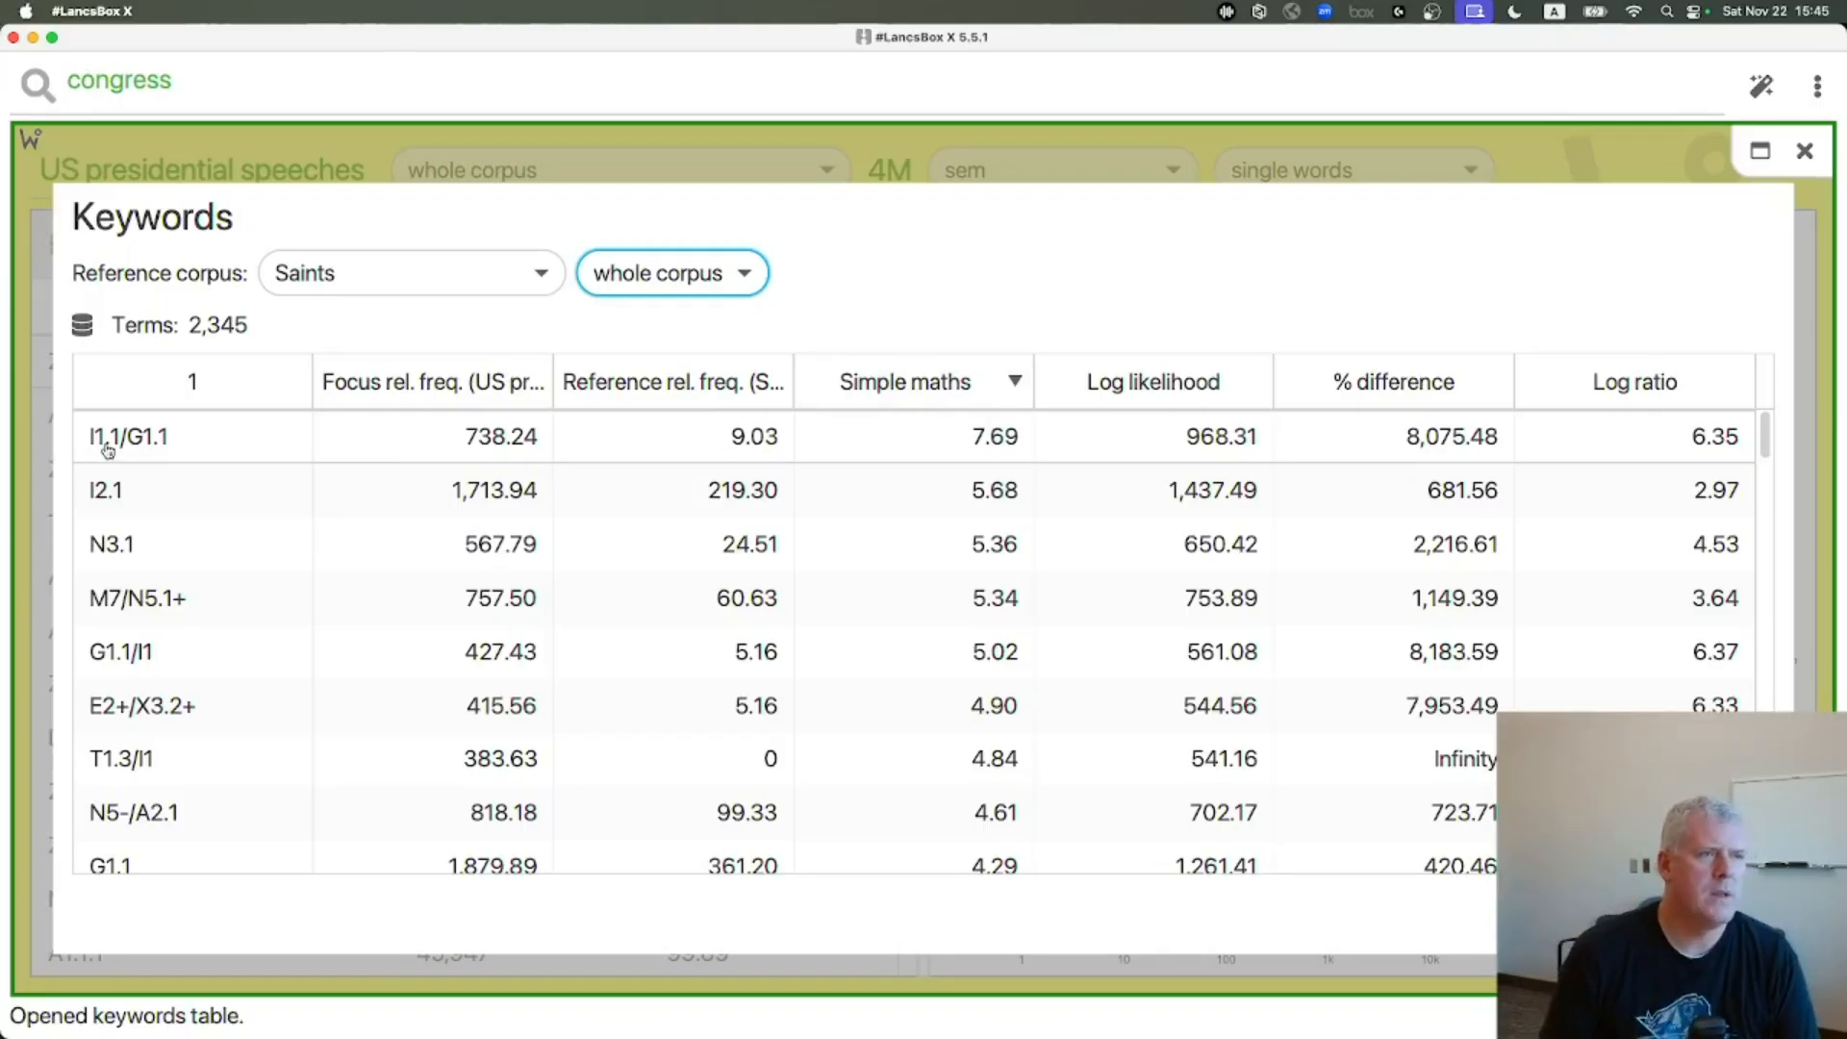
In the tagset PDF, highlight the I1.1 Money: Affluence entry and zoom to 400%
key("super+Tab")
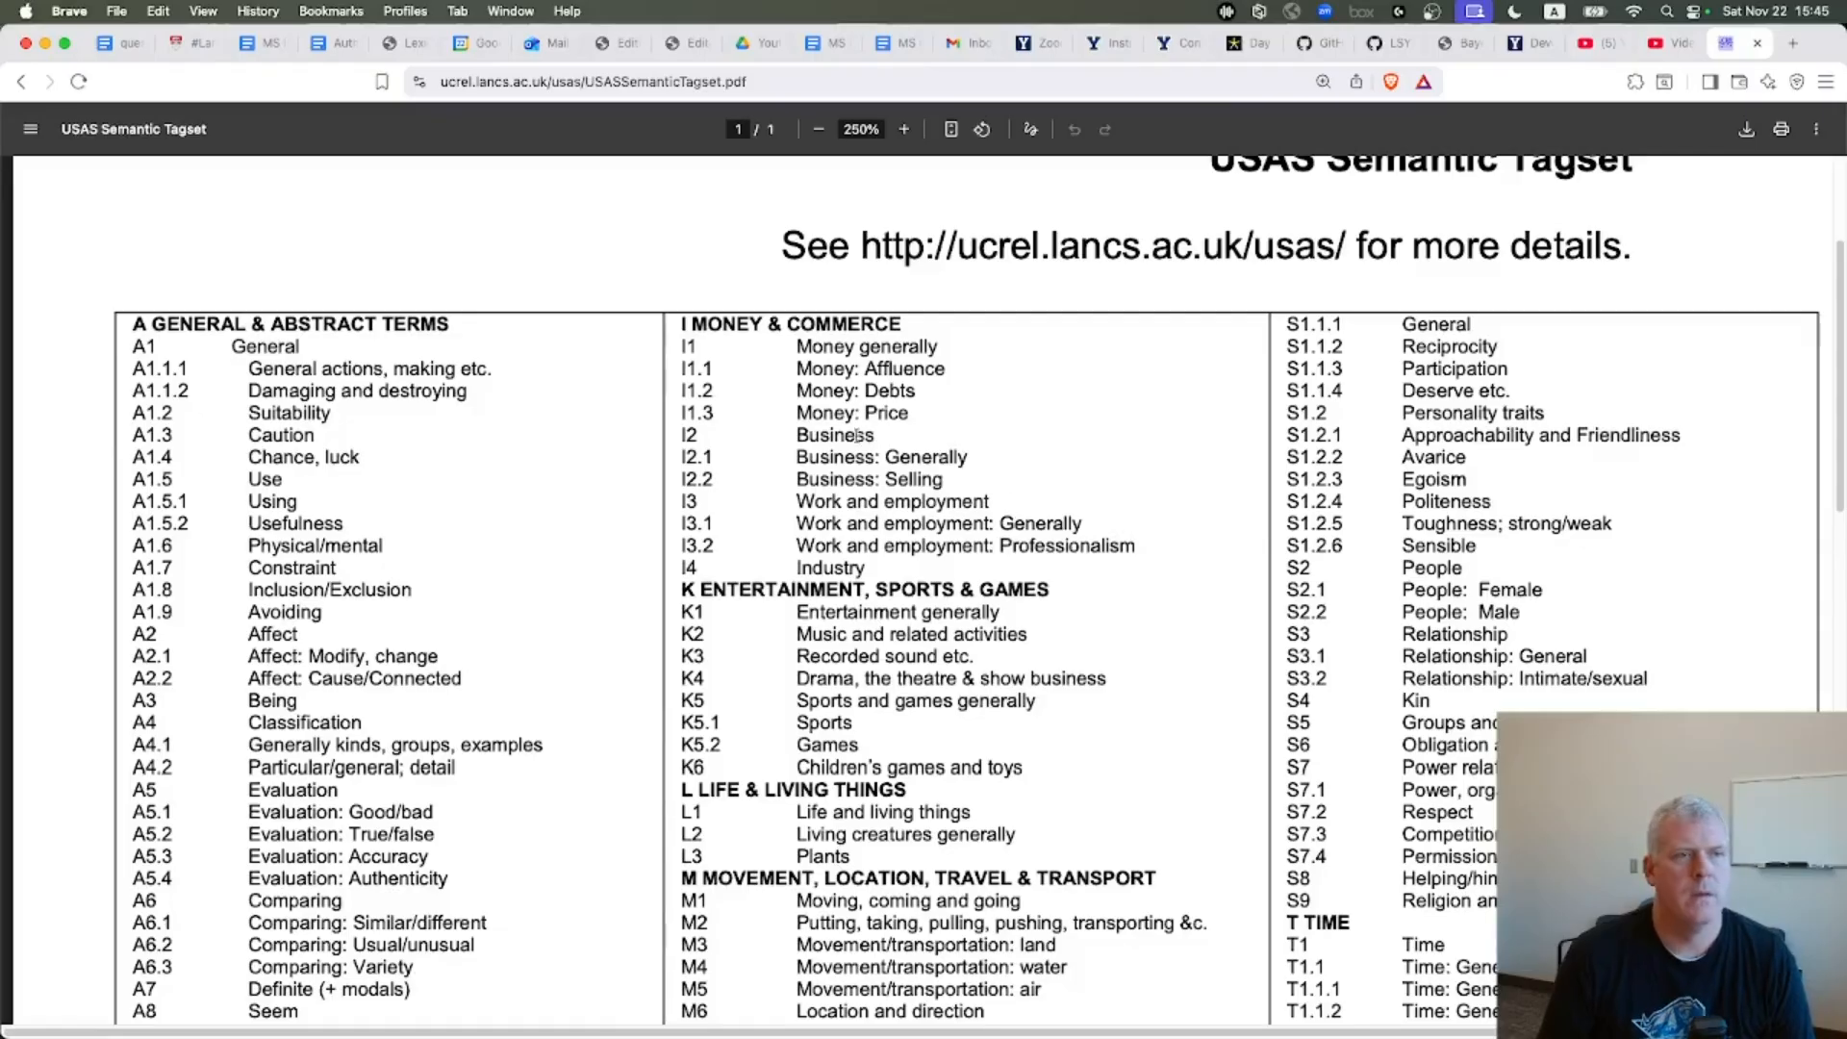
left_click_drag(677, 367, 951, 366)
key("super+equal")
key("super+equal")
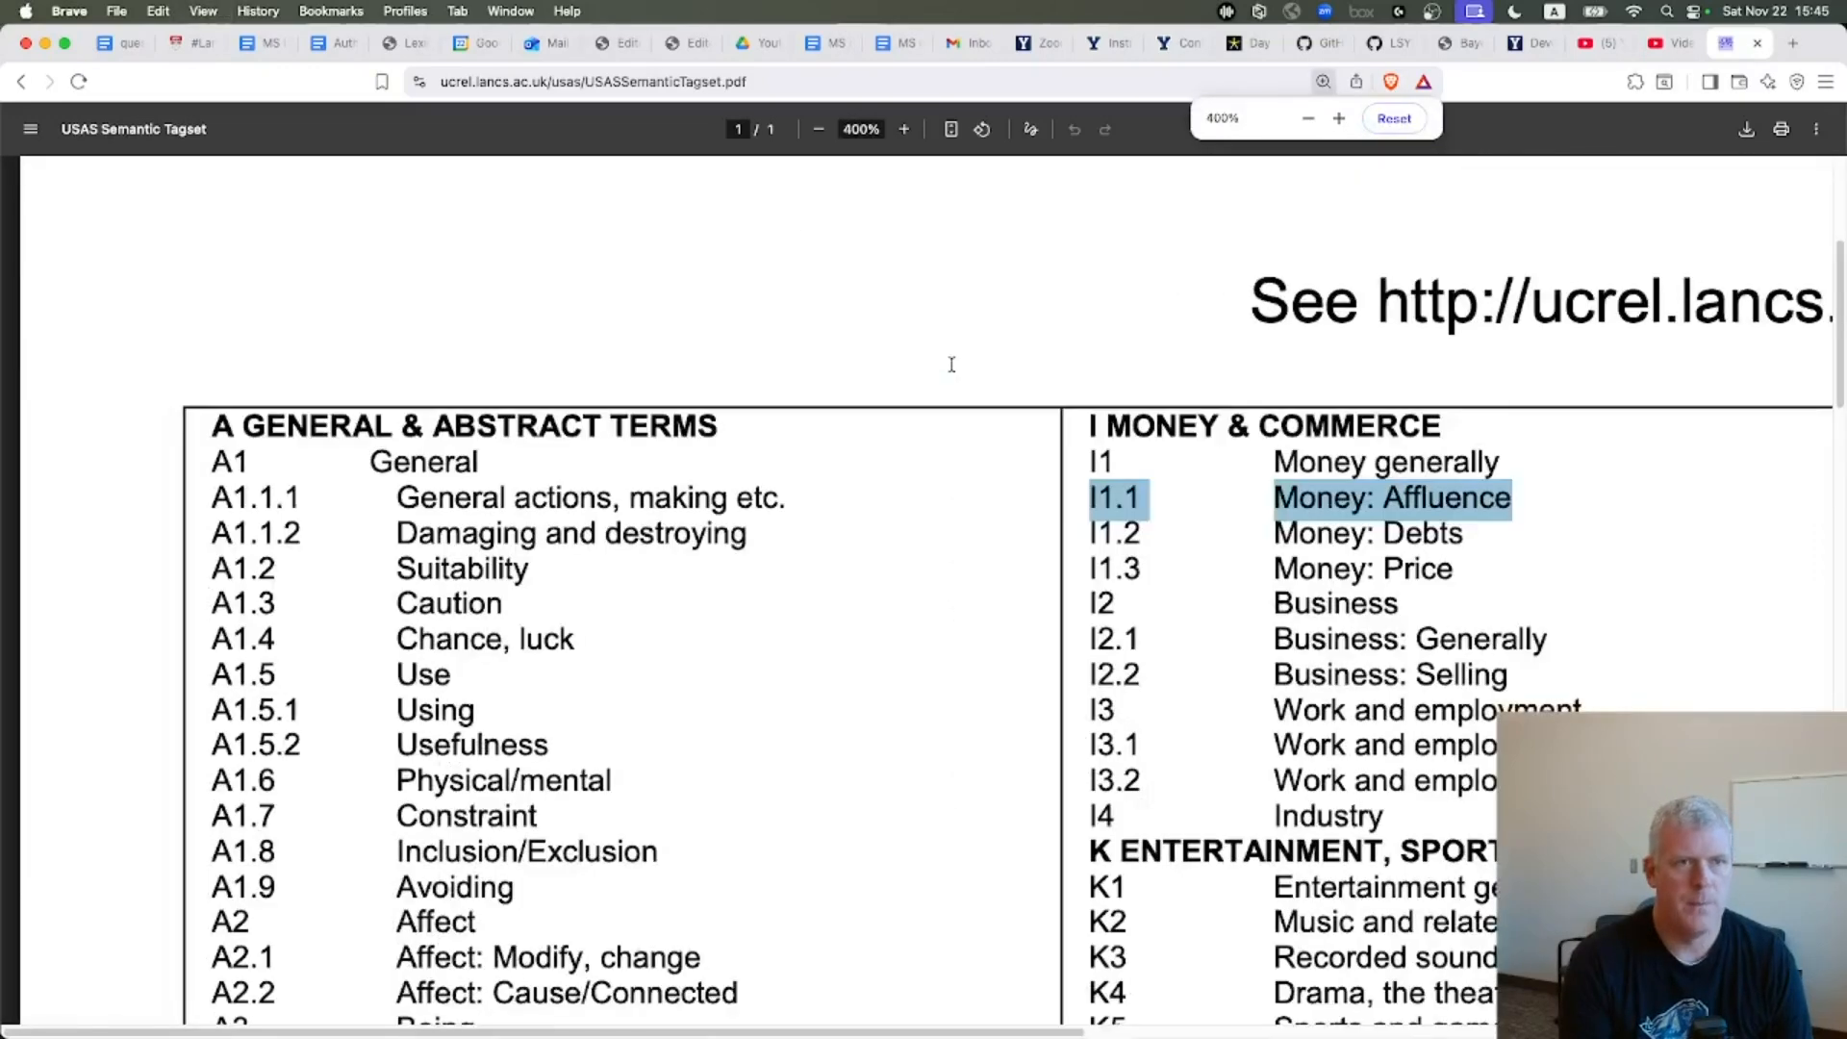
Scroll the tagset PDF and reselect the I1.1 Money: Affluence entry
scroll(939, 825, "right", 5)
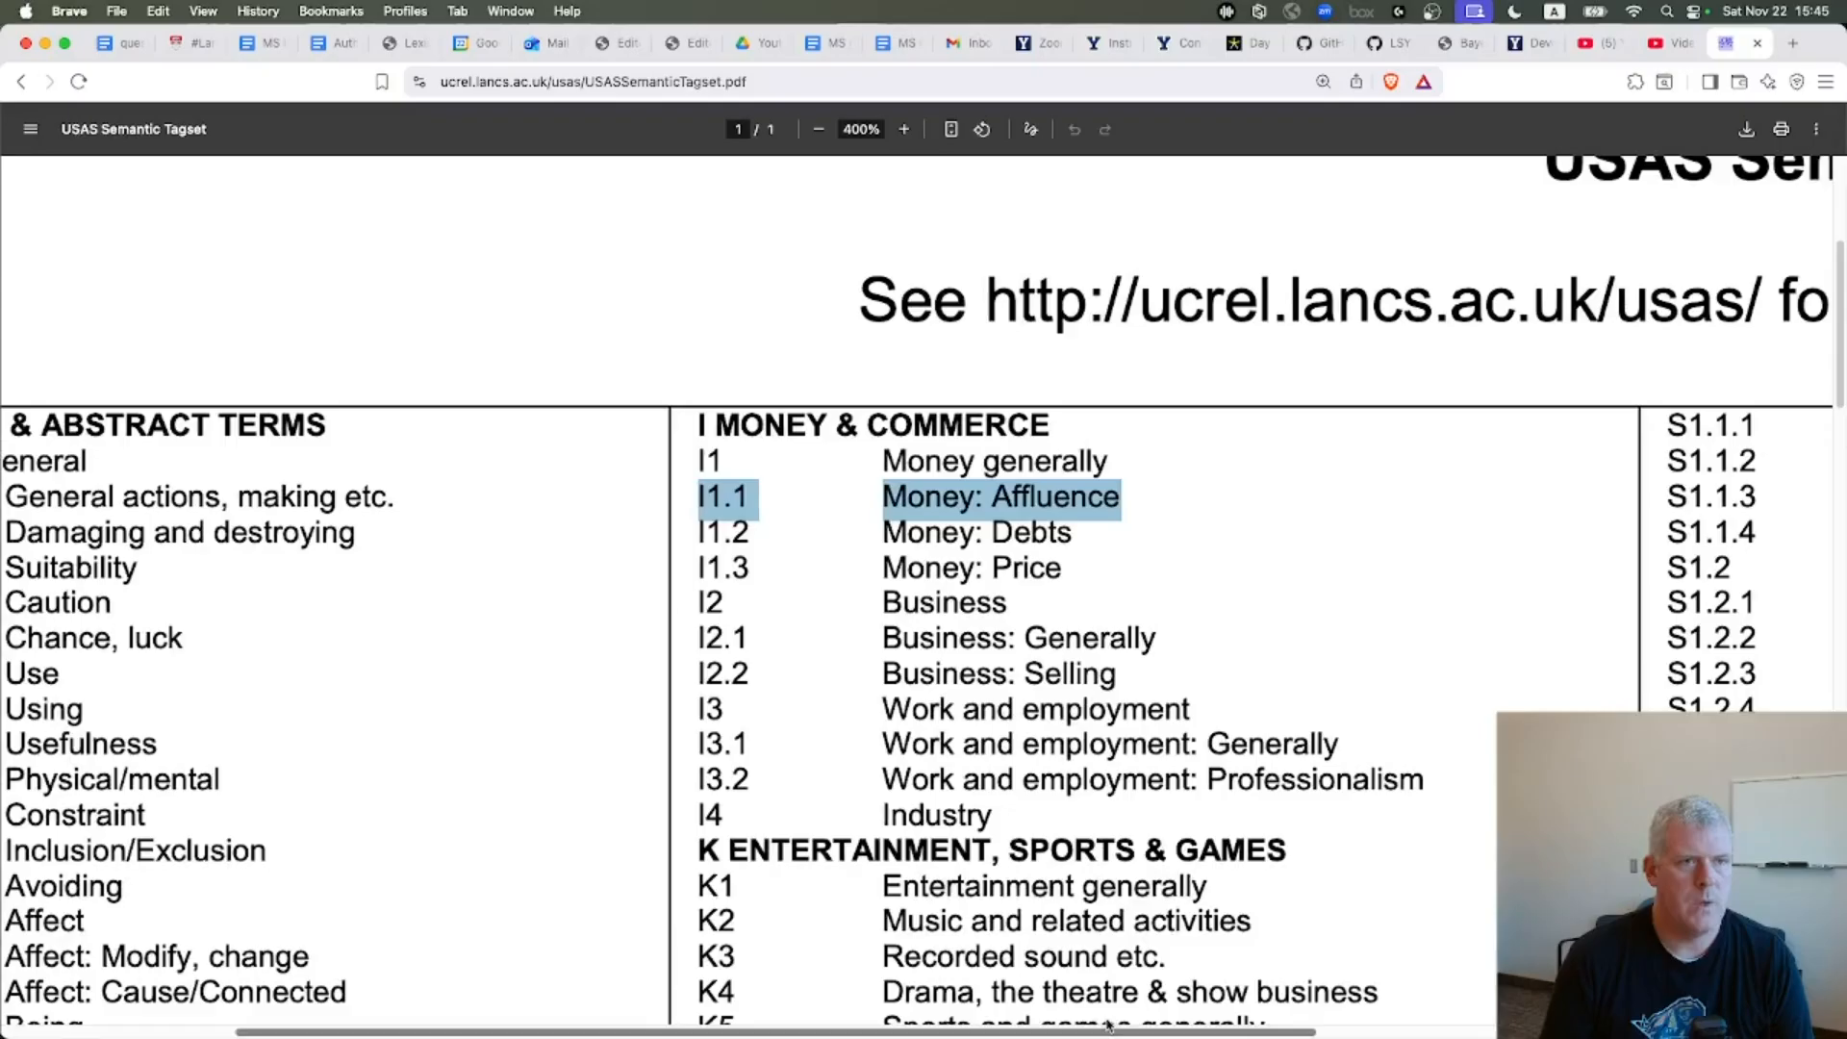
double_click(951, 495)
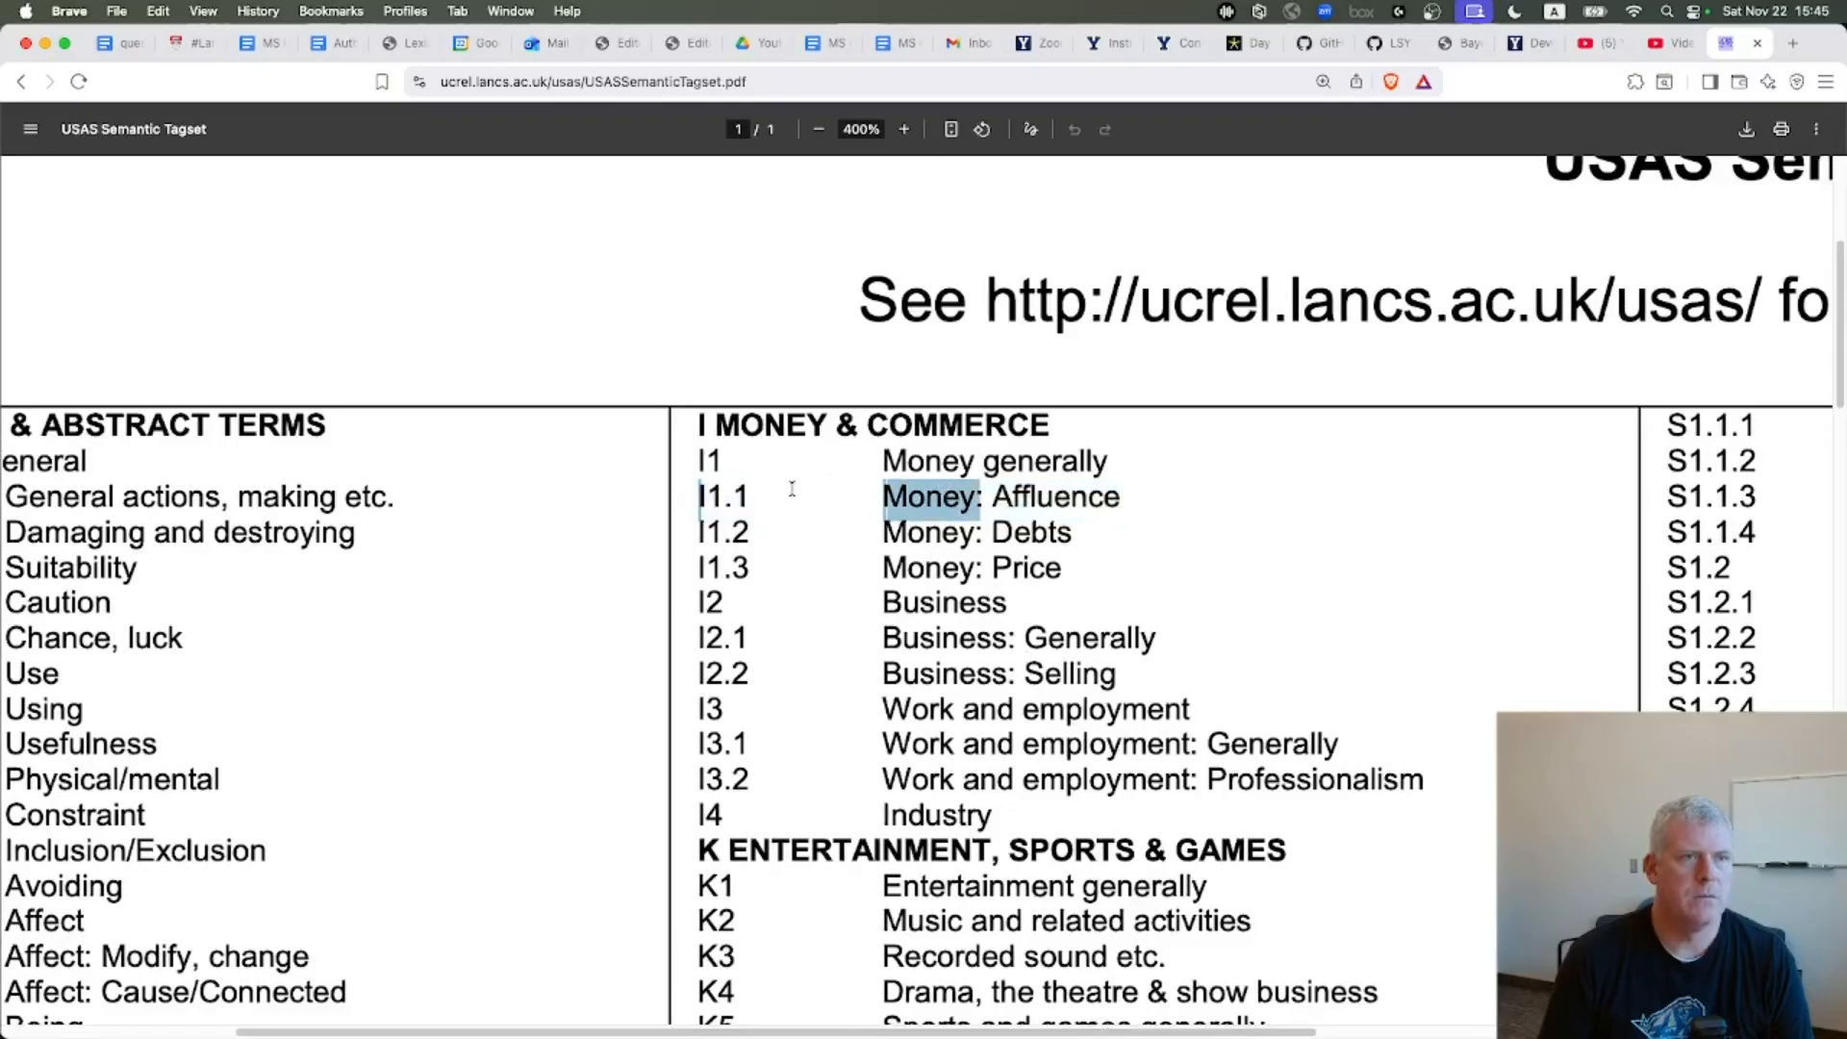
left_click_drag(717, 495, 1126, 496)
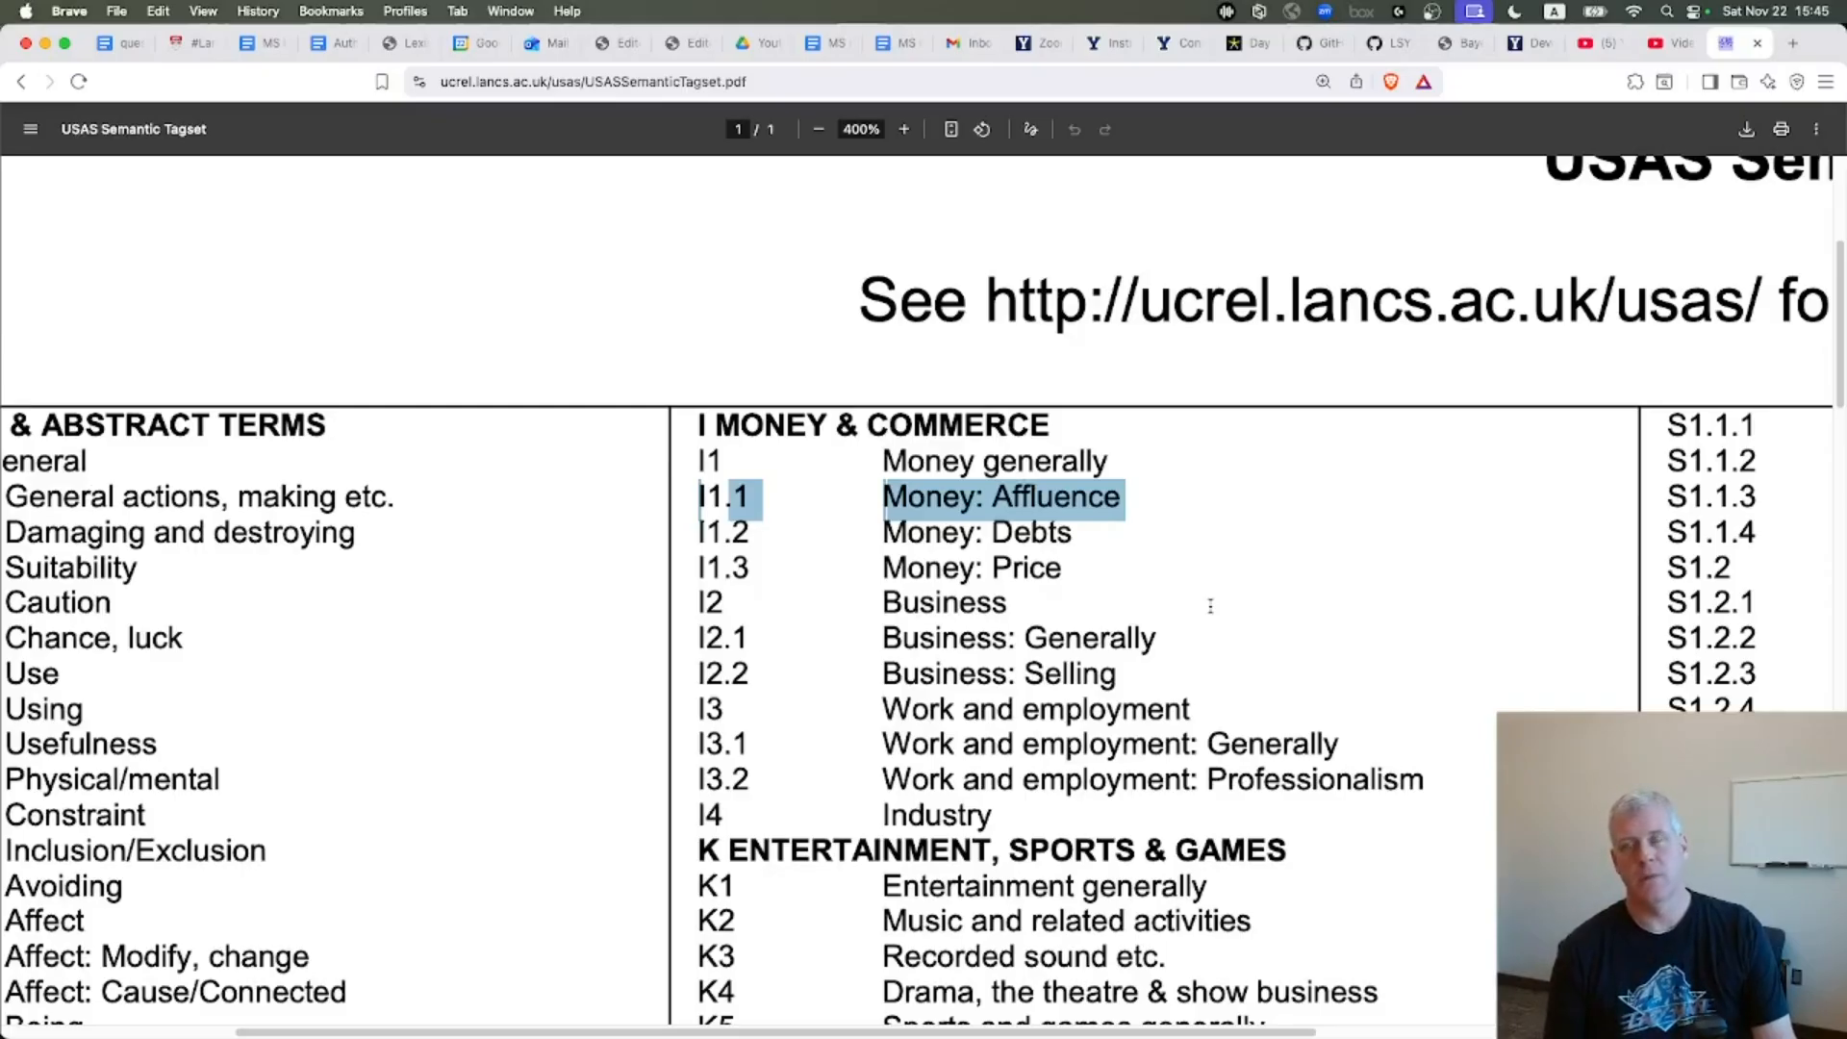
Compare with the keywords table and highlight the G1.1 Government etc. entry in the tagset
key("super+Tab")
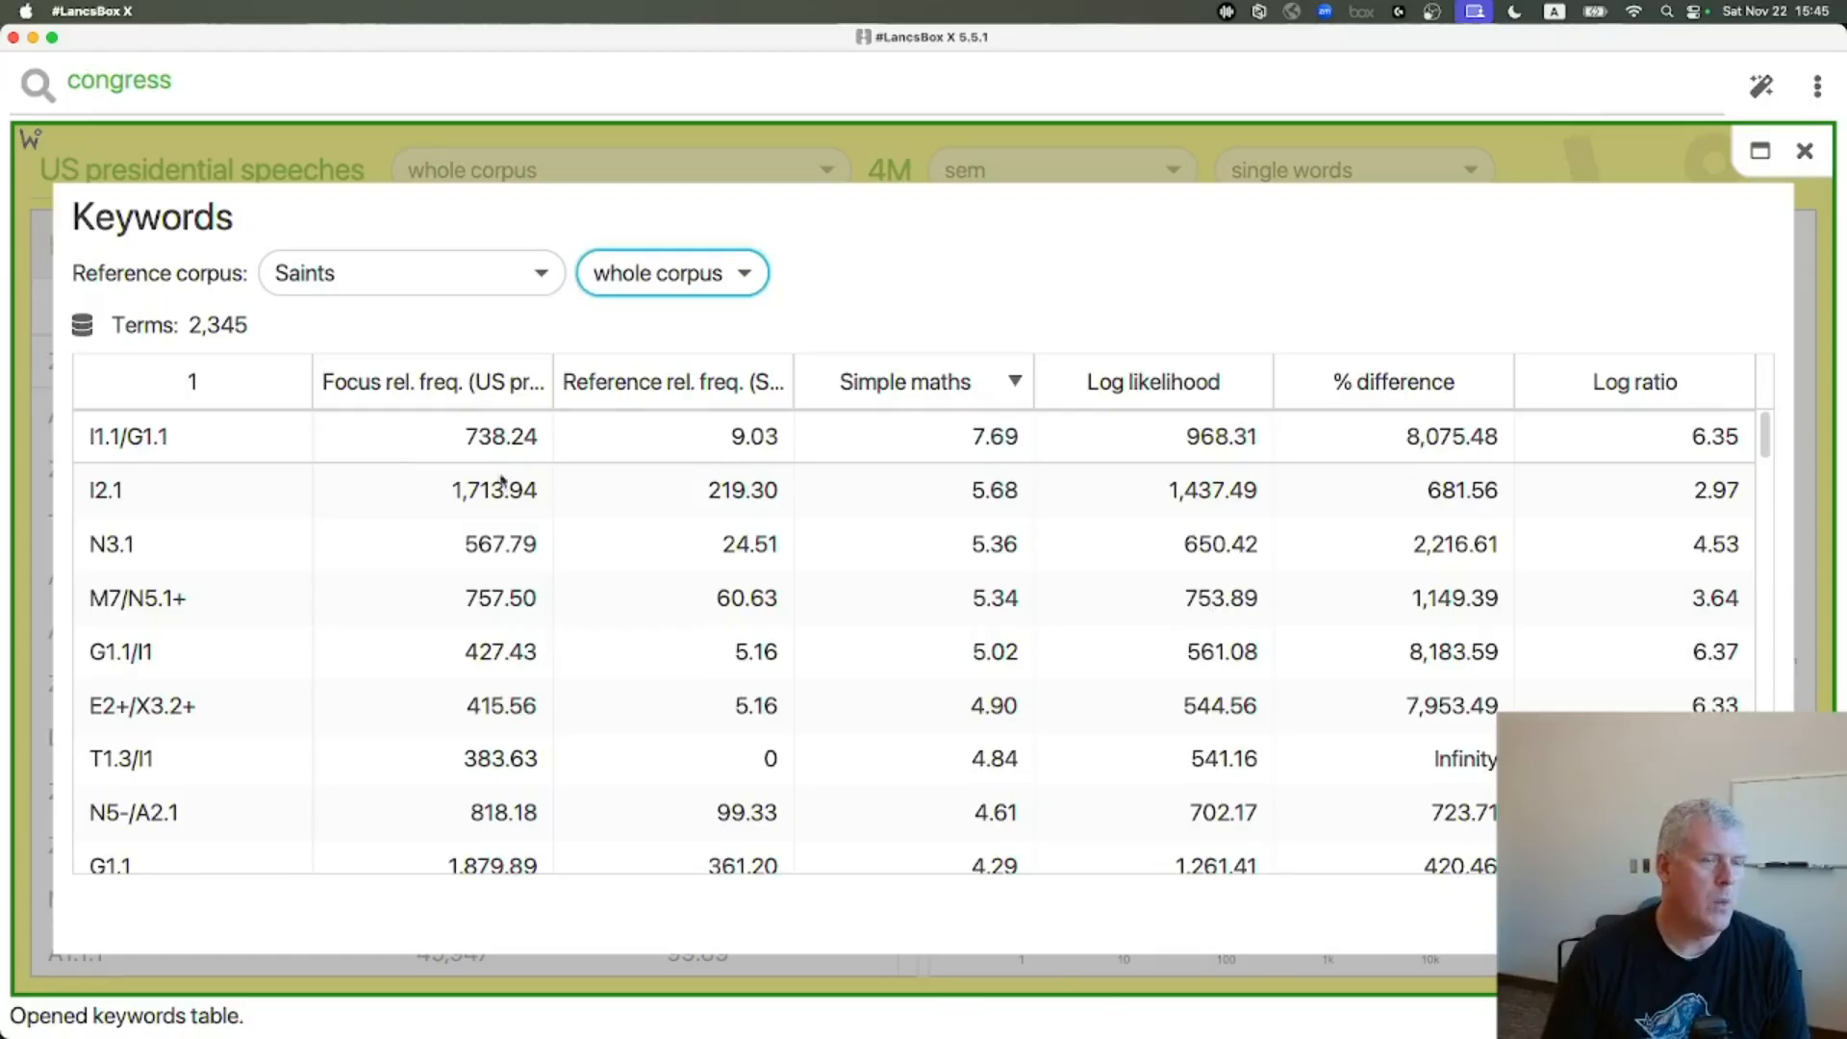
key("super+Tab")
scroll(737, 712, "down", 12)
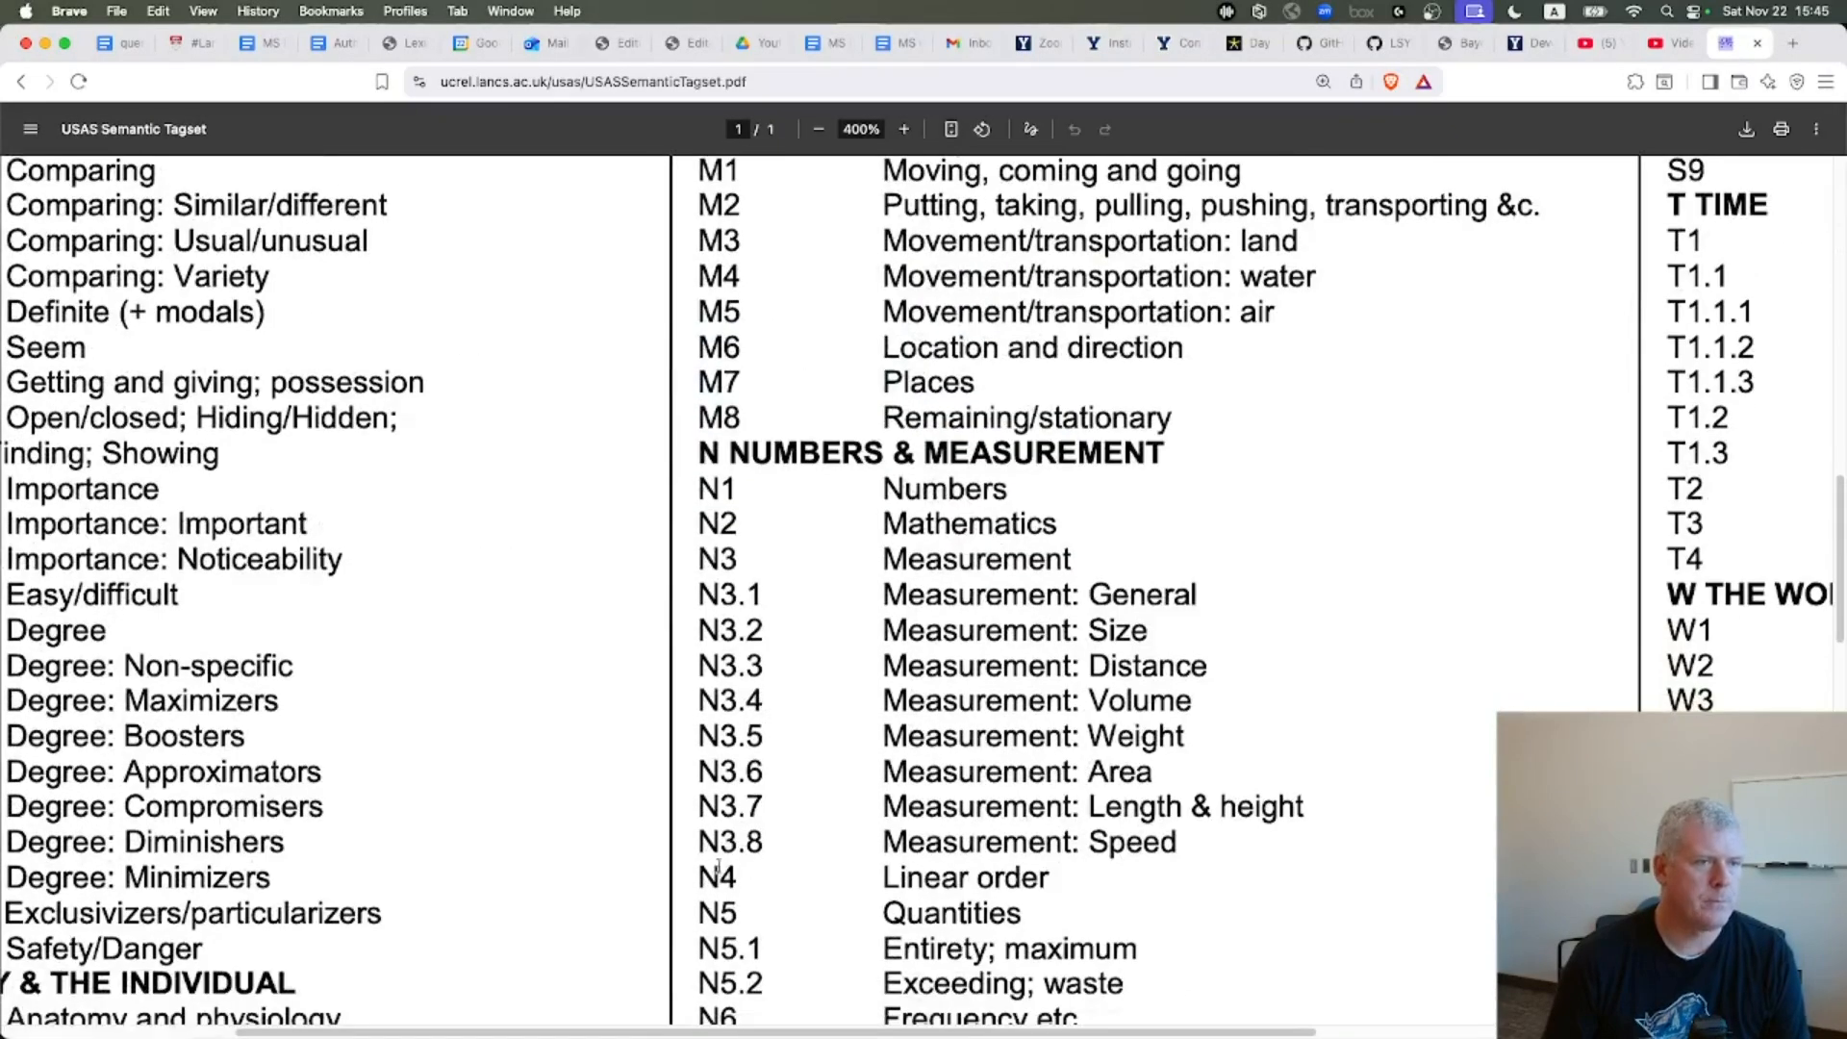
scroll(452, 981, "left", 3)
scroll(569, 757, "down", 12)
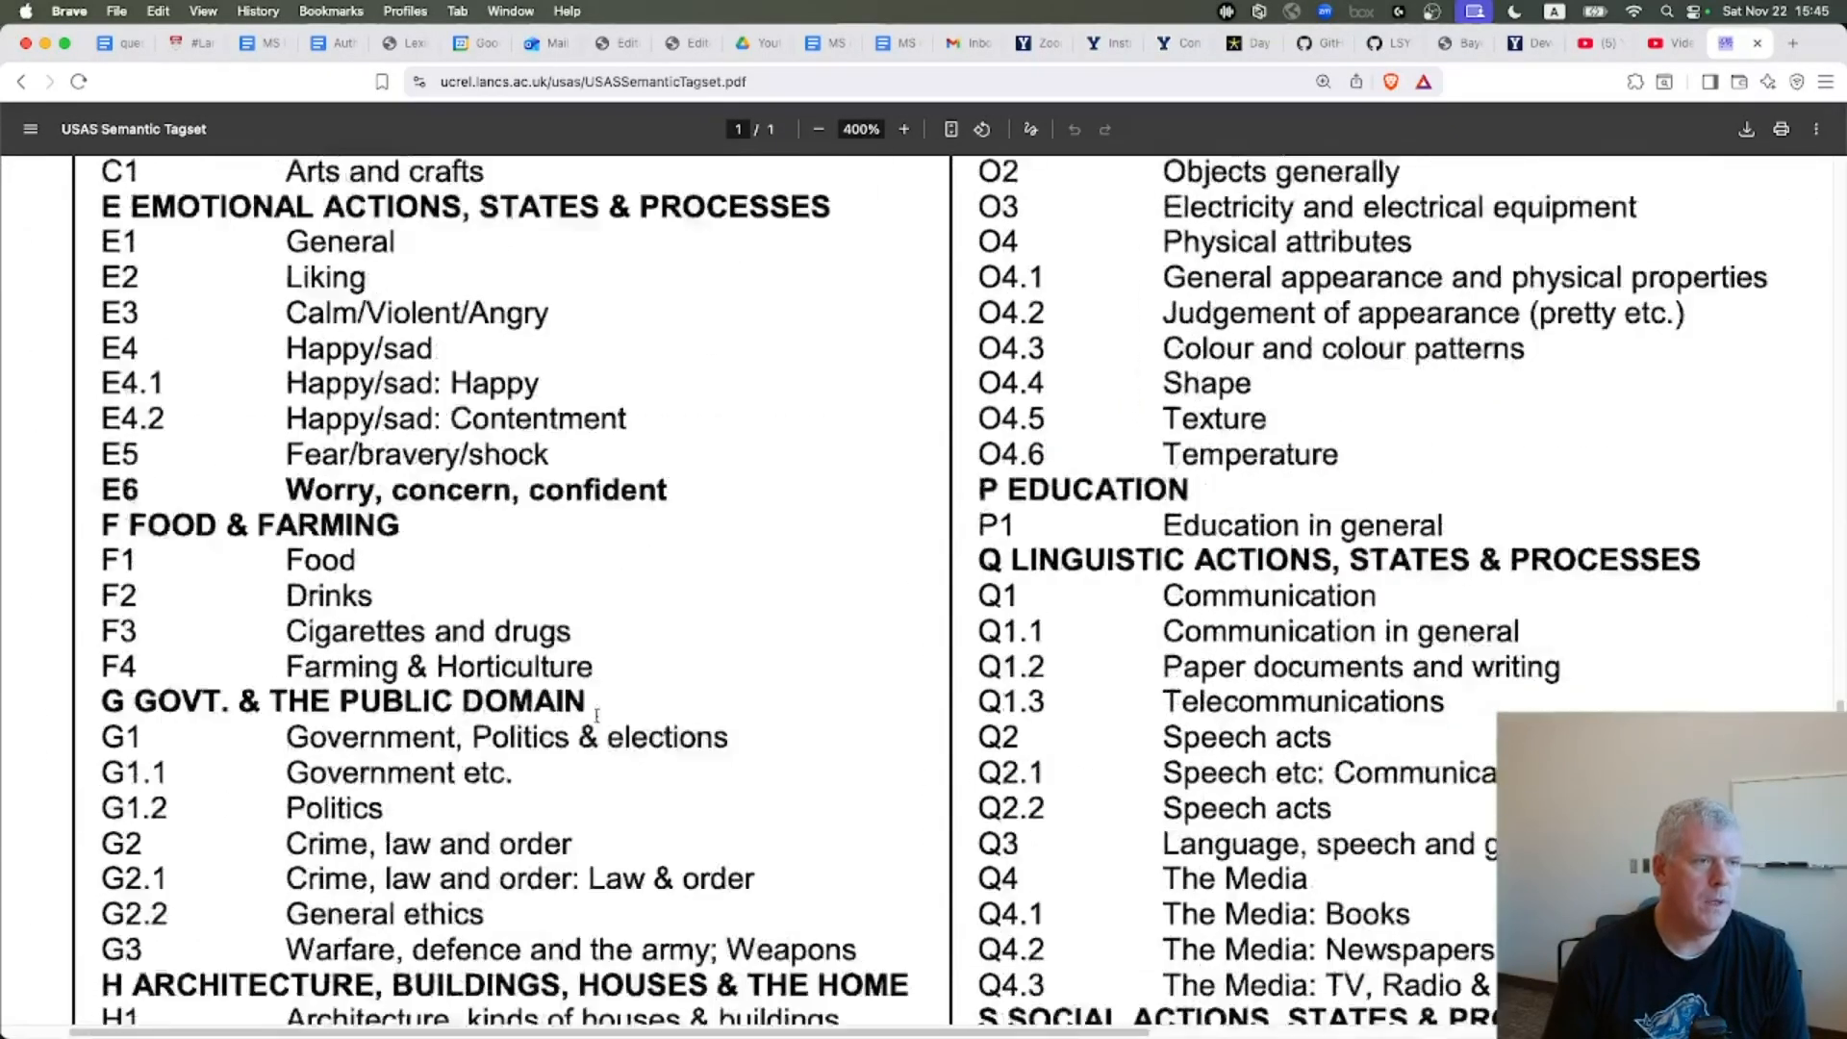
scroll(618, 680, "down", 3)
left_click_drag(116, 574, 489, 574)
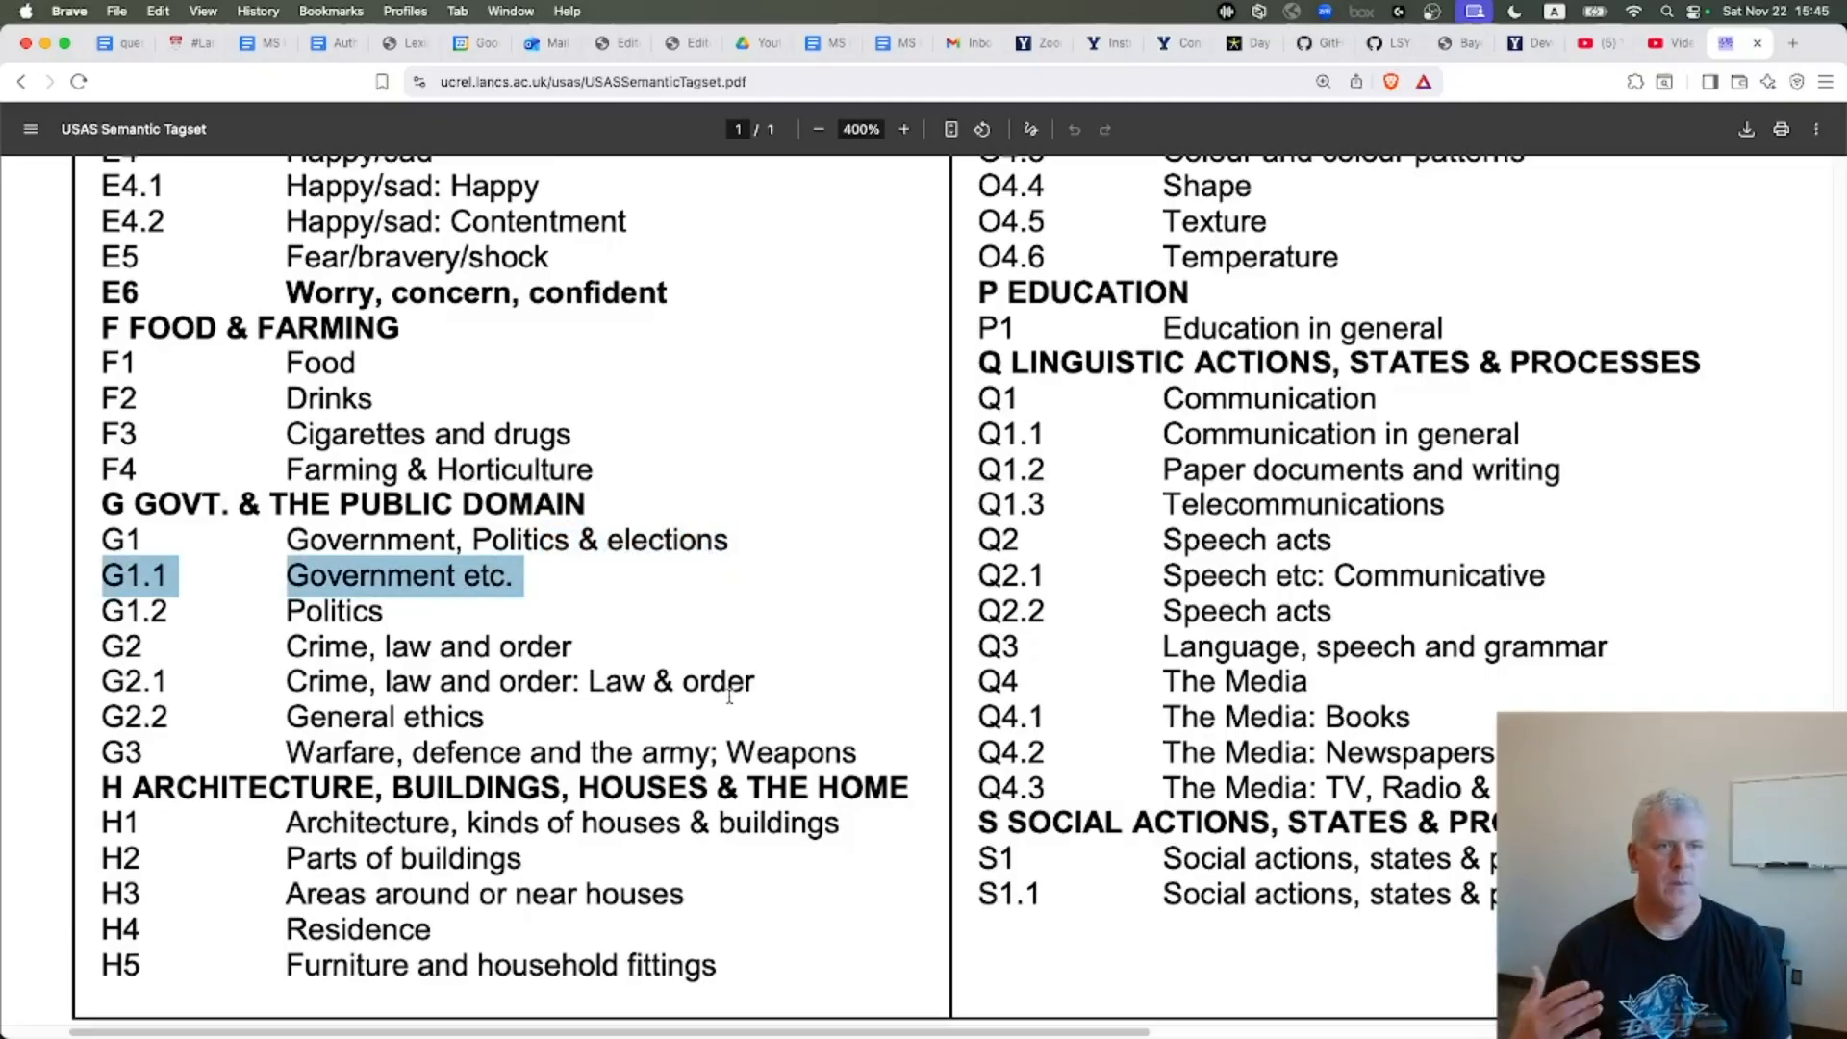
Check the keywords table and highlight the I2.1 Business: Generally entry in the tagset
key("super+Tab")
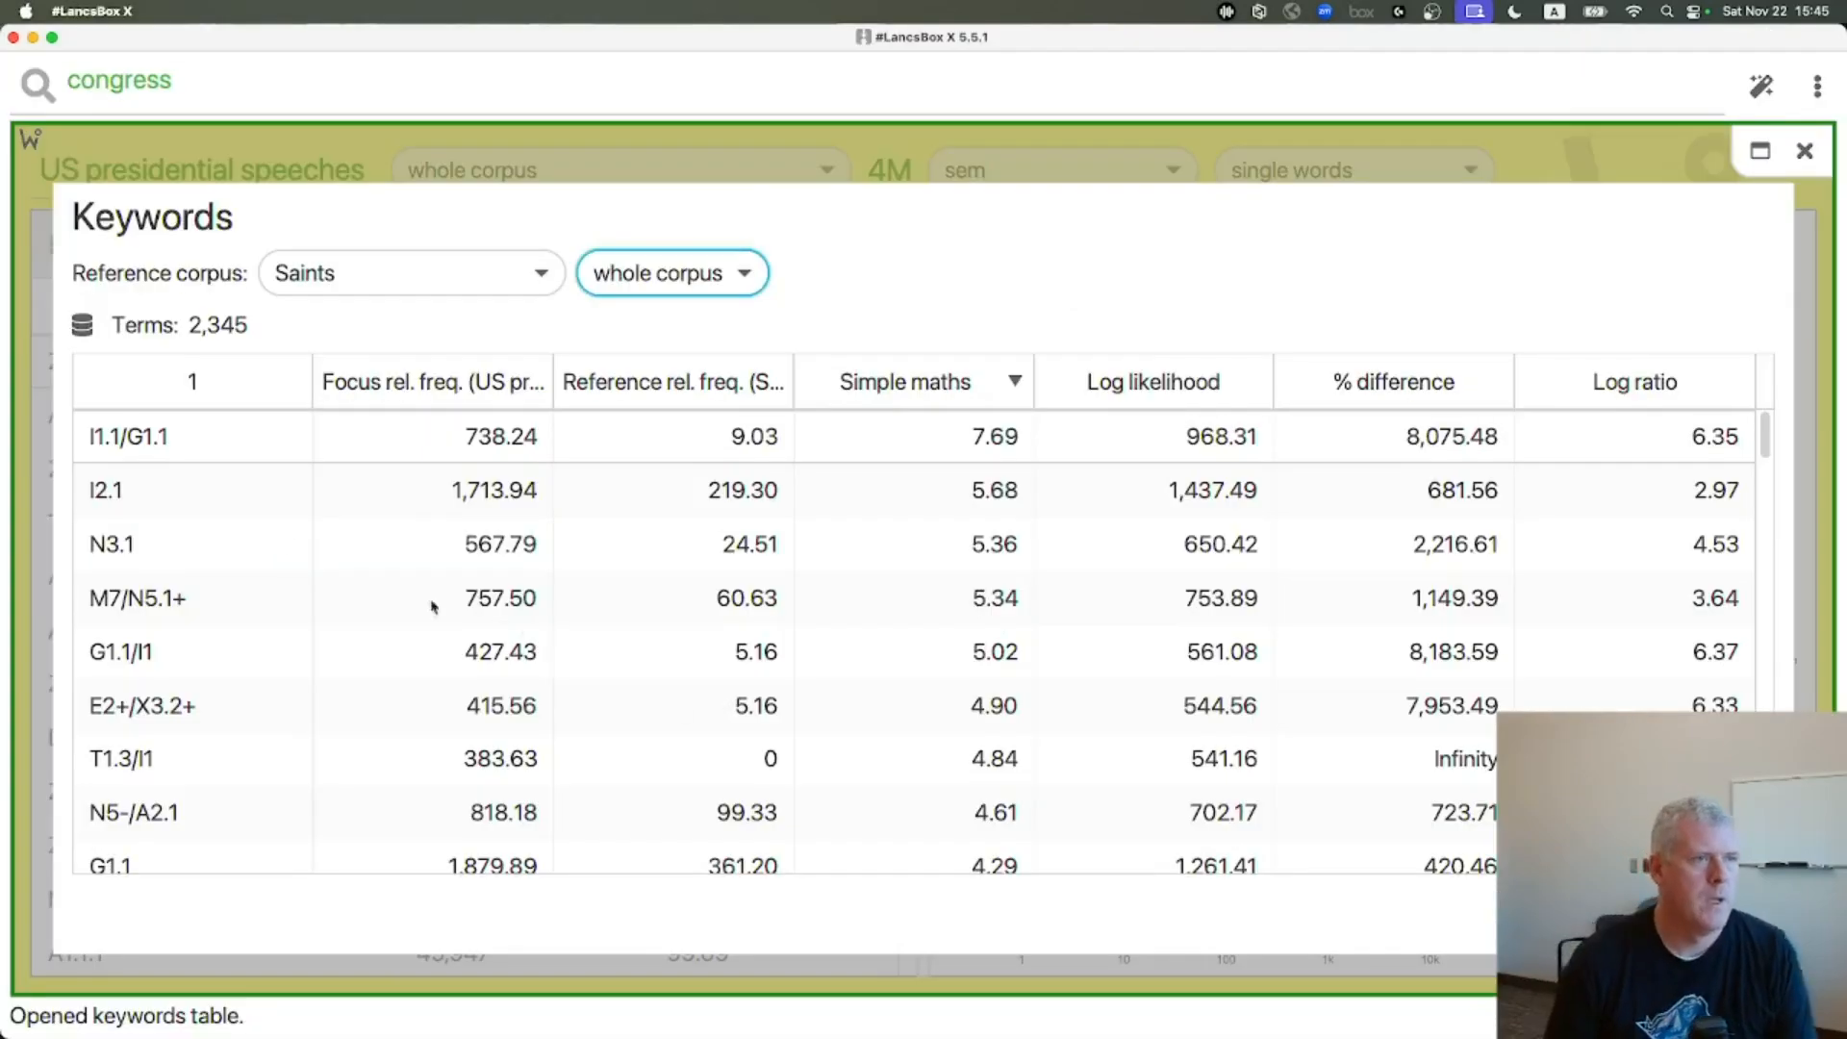
key("super+Tab")
scroll(1127, 725, "up", 15)
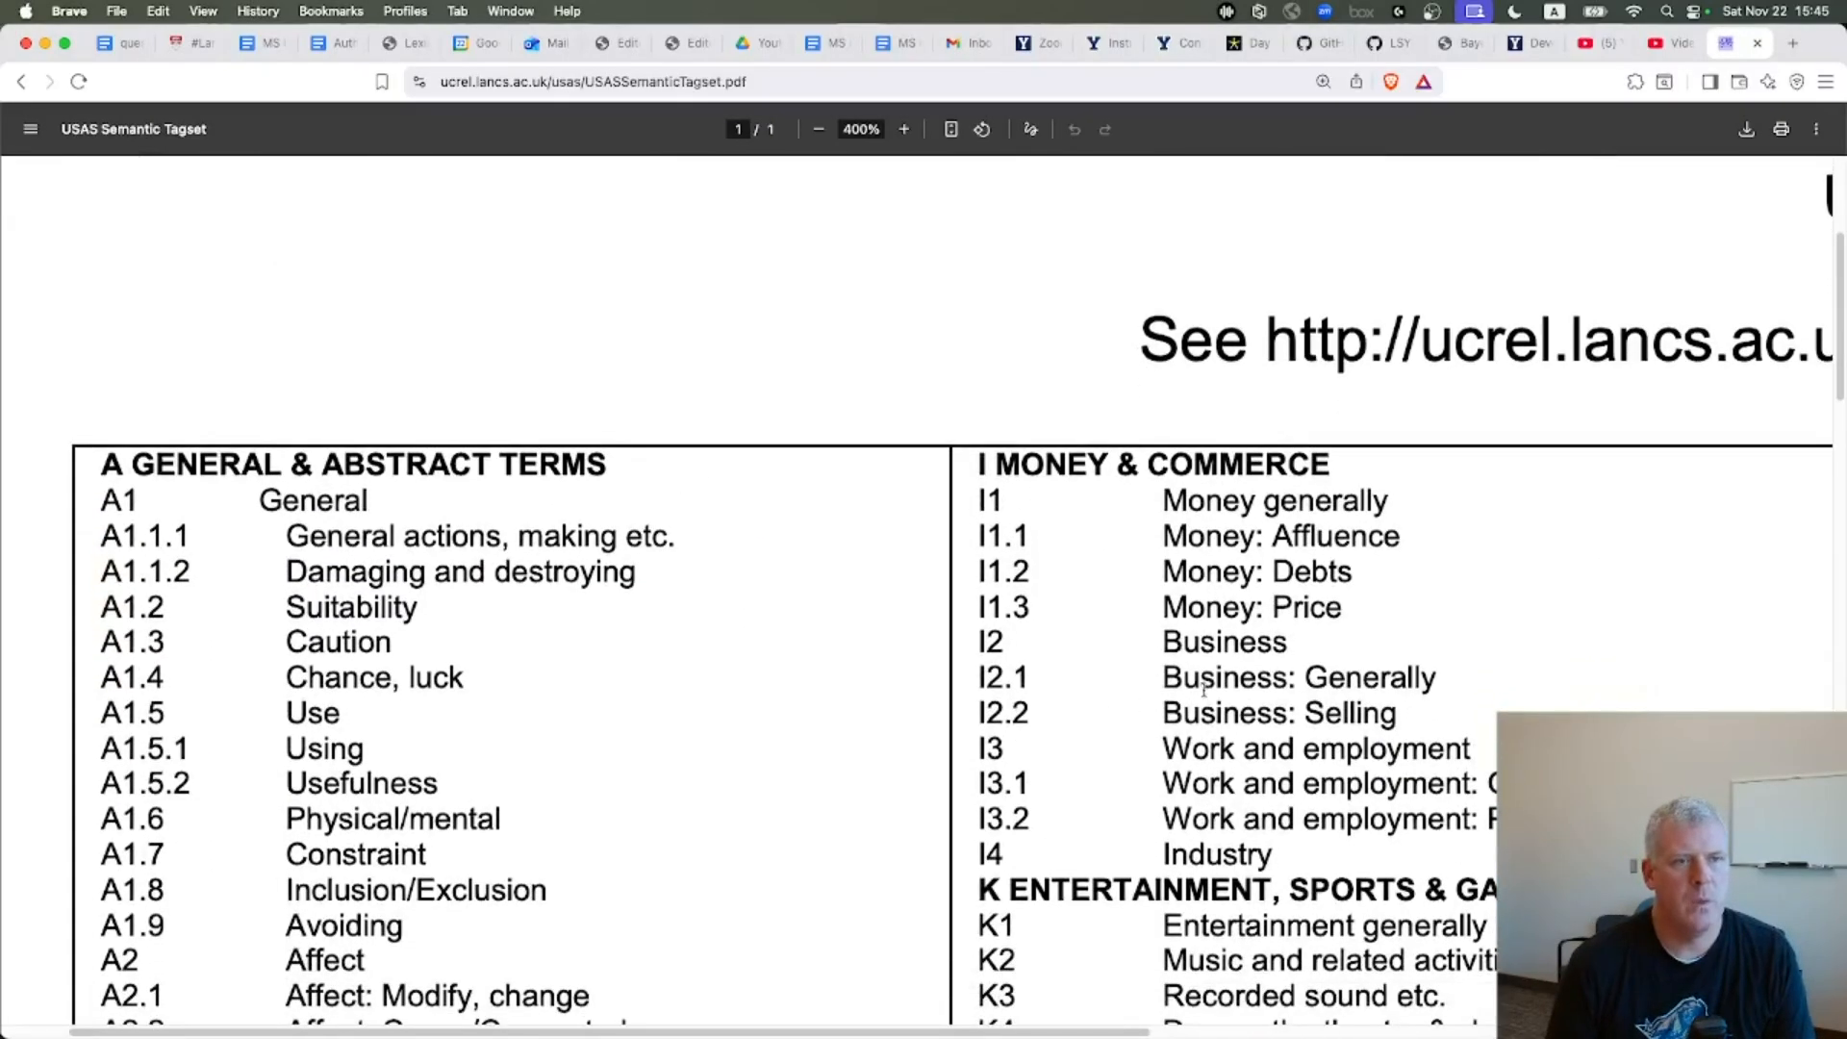
left_click_drag(1163, 679, 1448, 666)
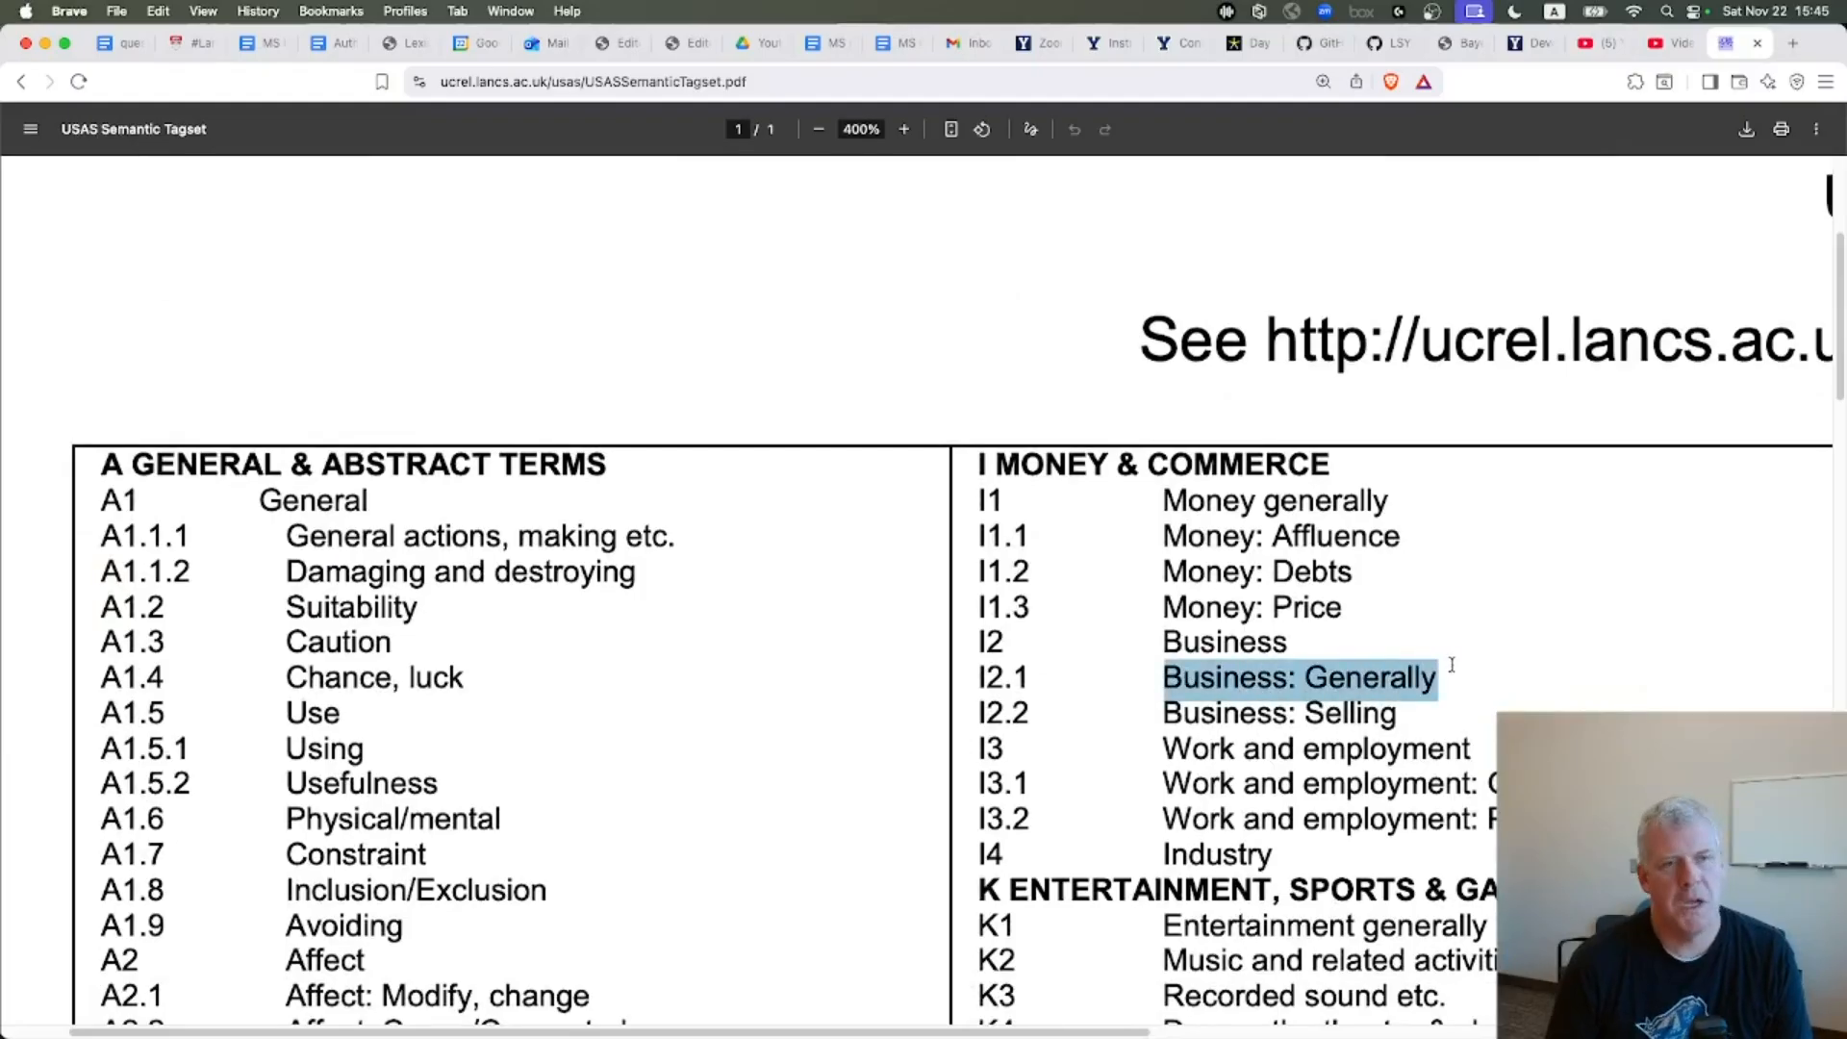
Check the keywords table and highlight the N3.1 Measurement: General entry in the tagset
key("super+Tab")
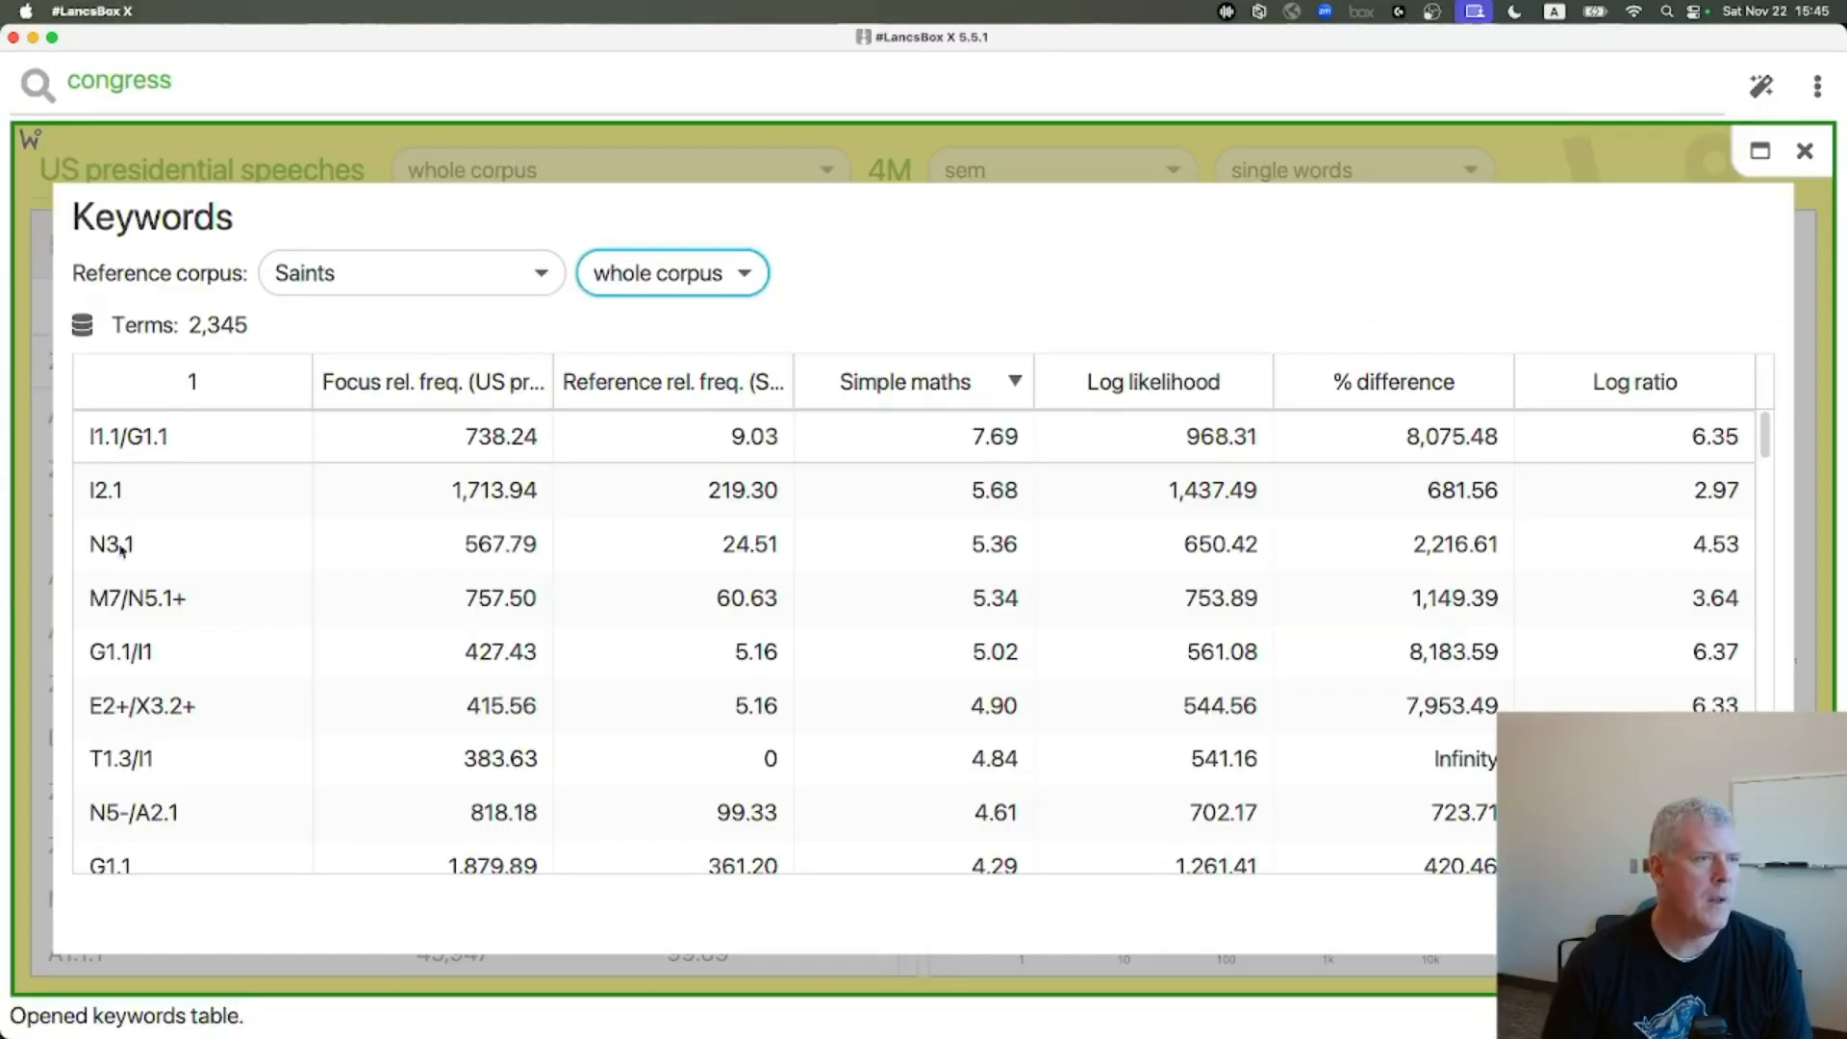
key("super+Tab")
left_click_drag(923, 1032, 1127, 1034)
scroll(1029, 630, "down", 15)
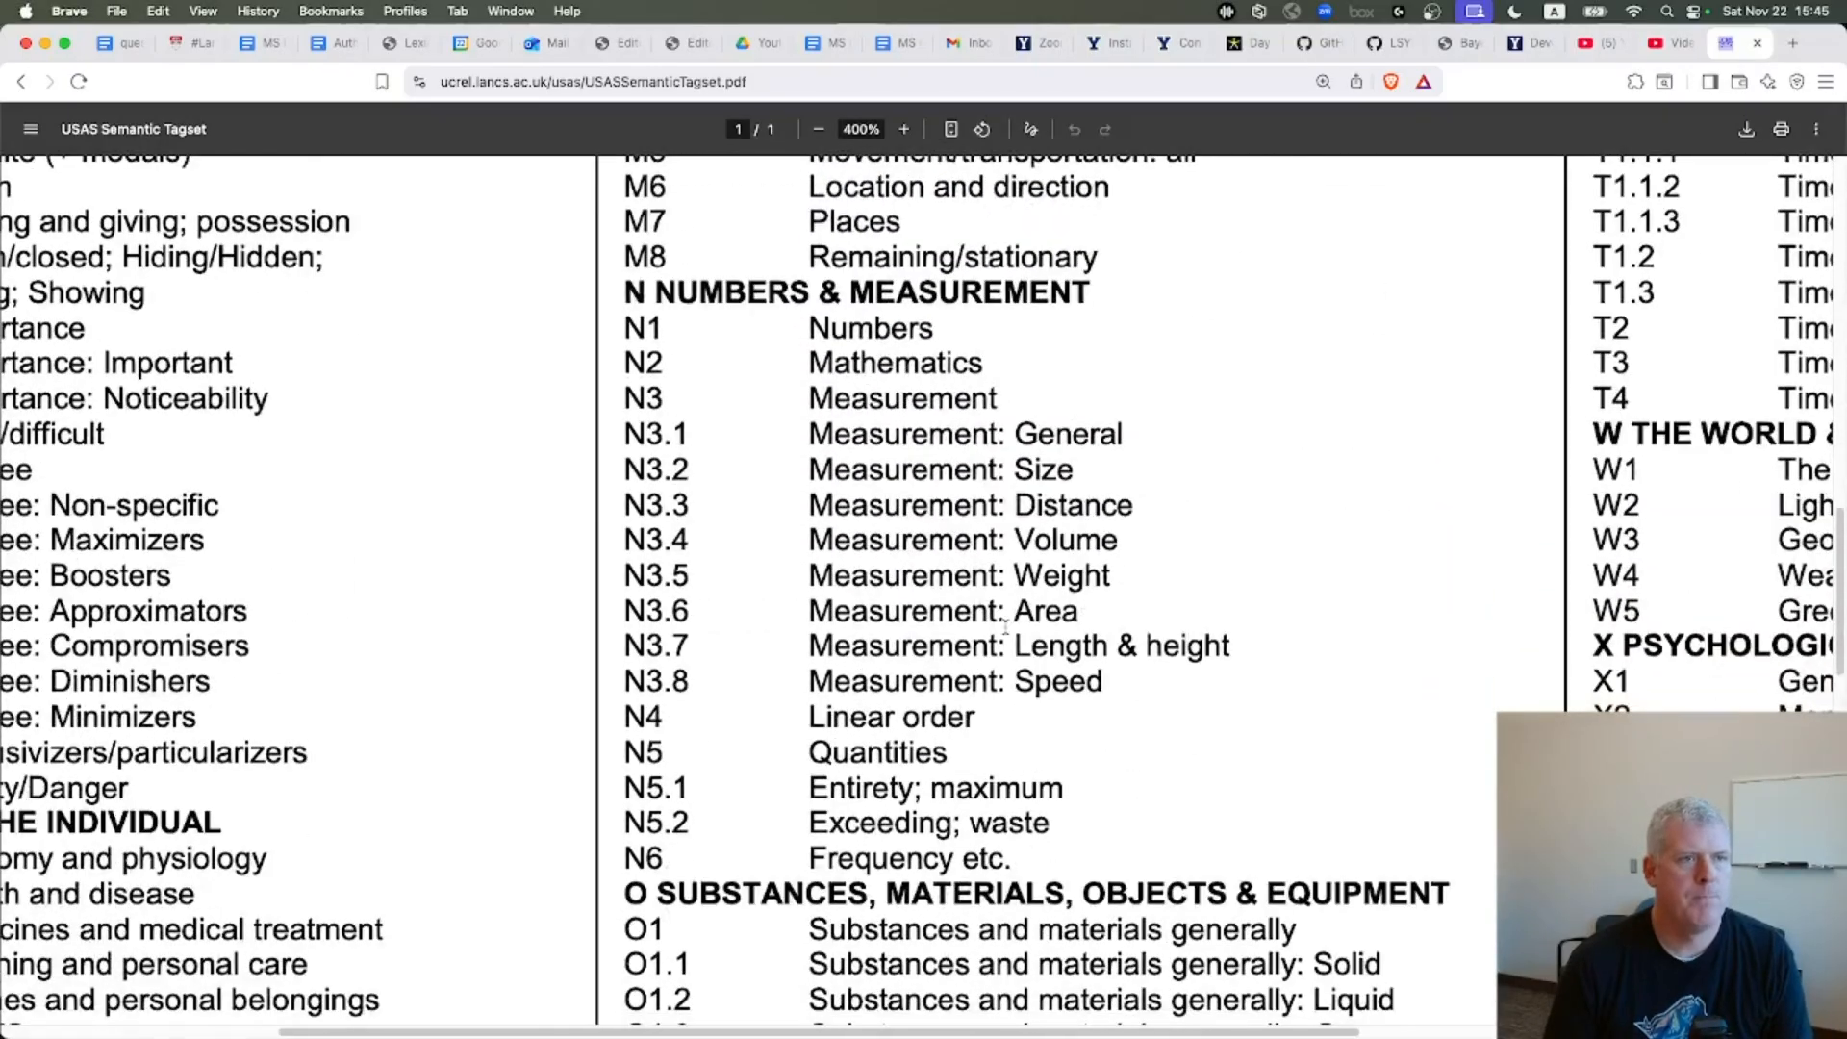
left_click_drag(811, 434, 1130, 435)
Highlight the M7 Places entry in the tagset, then close the keywords table in LancsBox
key("super+Tab")
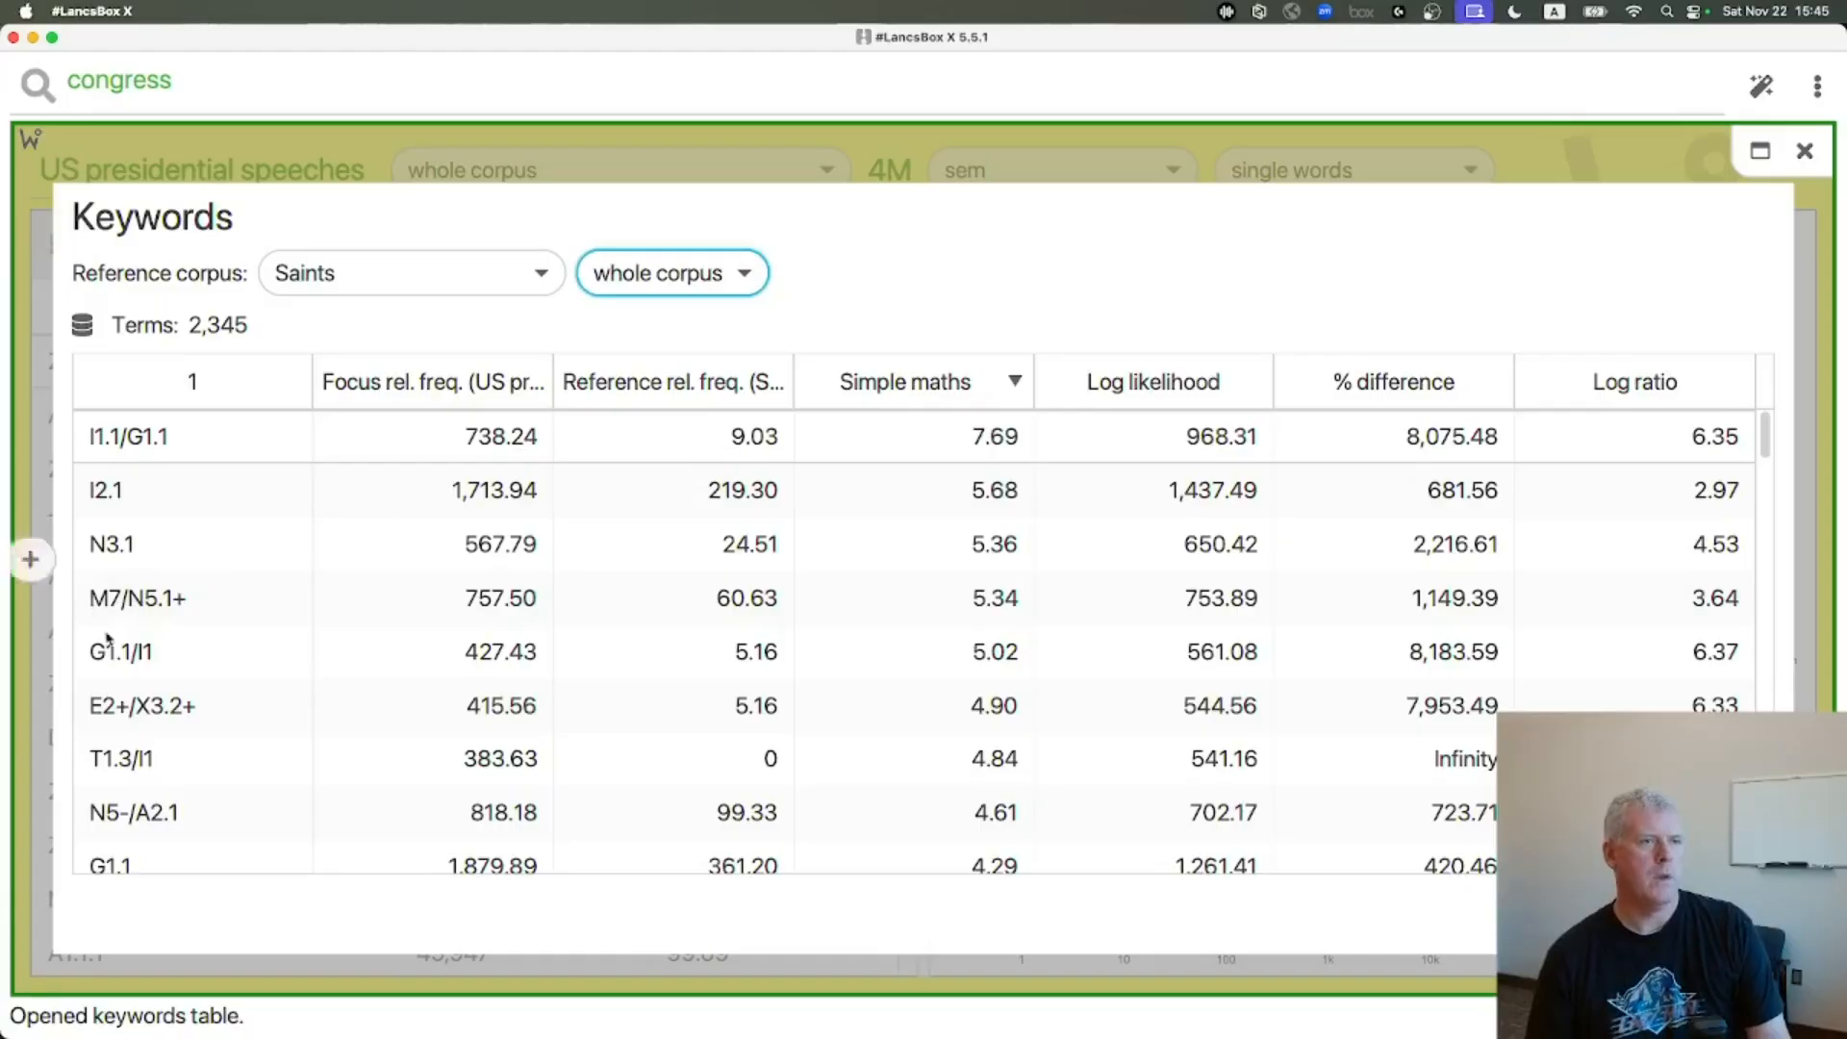
key("super+Tab")
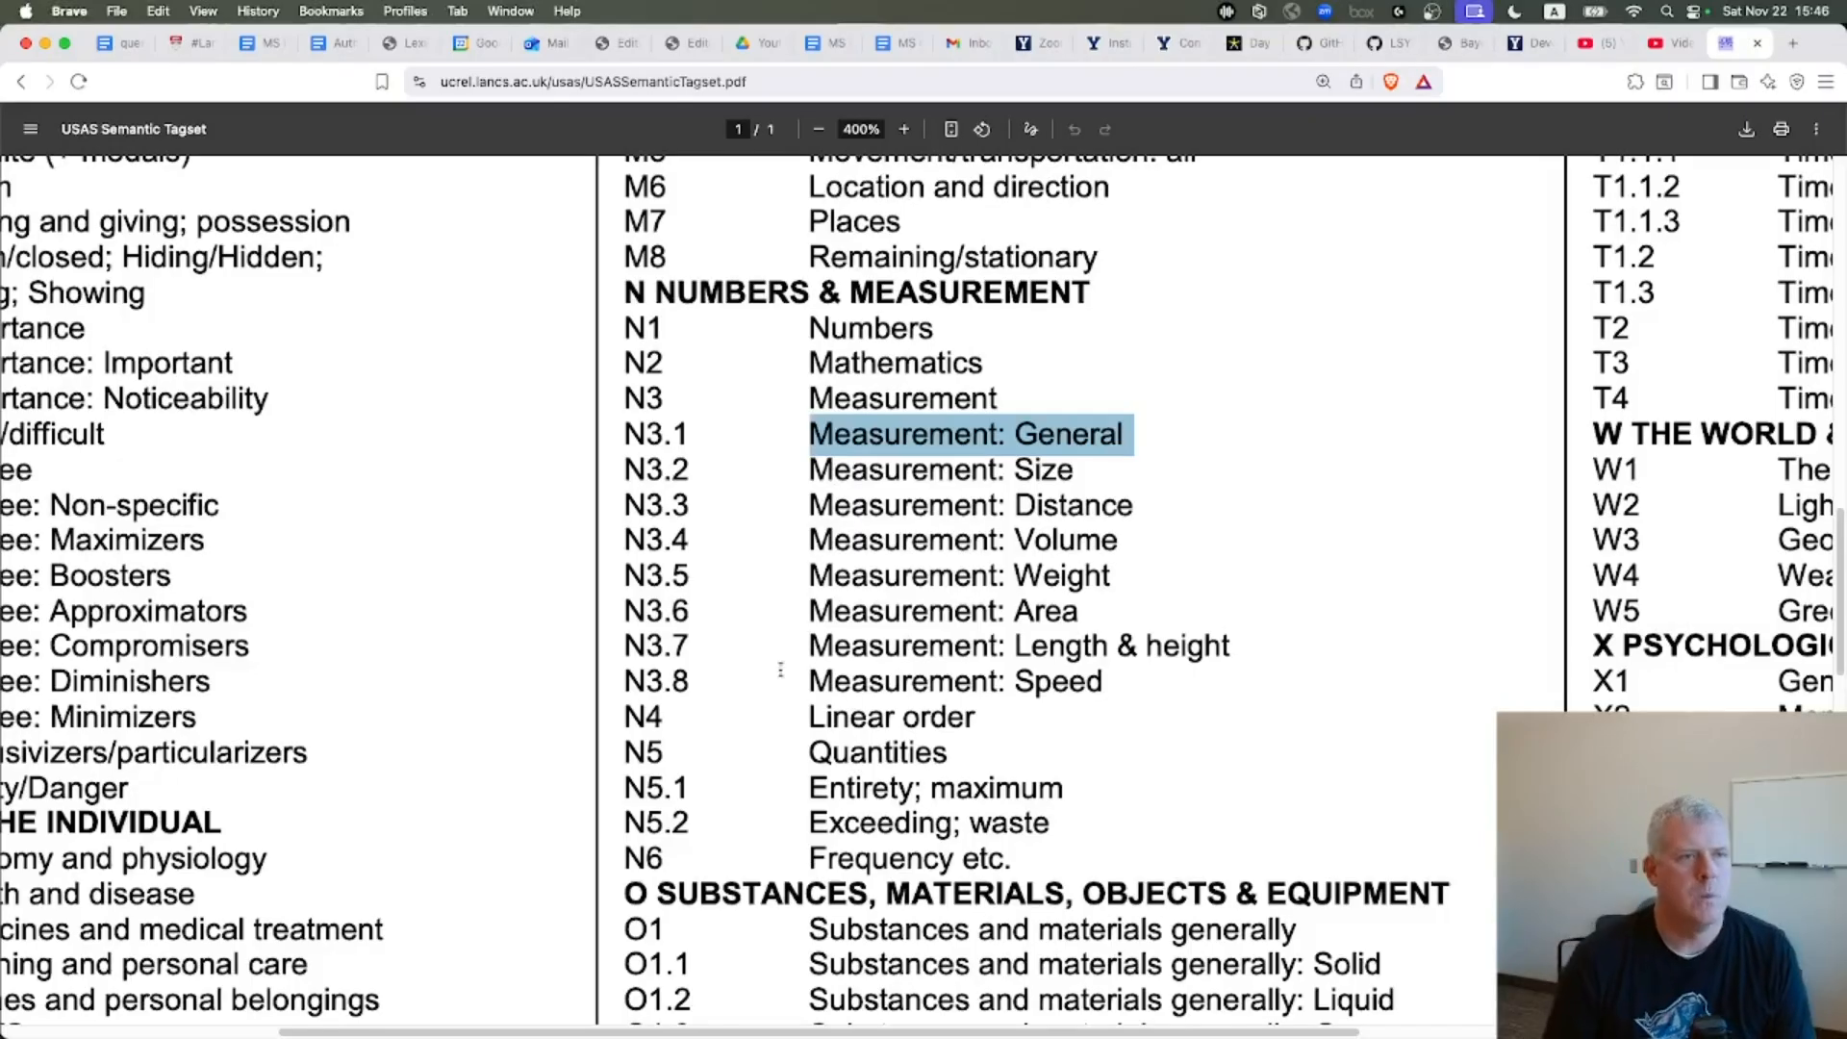
scroll(918, 635, "up", 5)
left_click_drag(907, 735, 806, 739)
key("super+Tab")
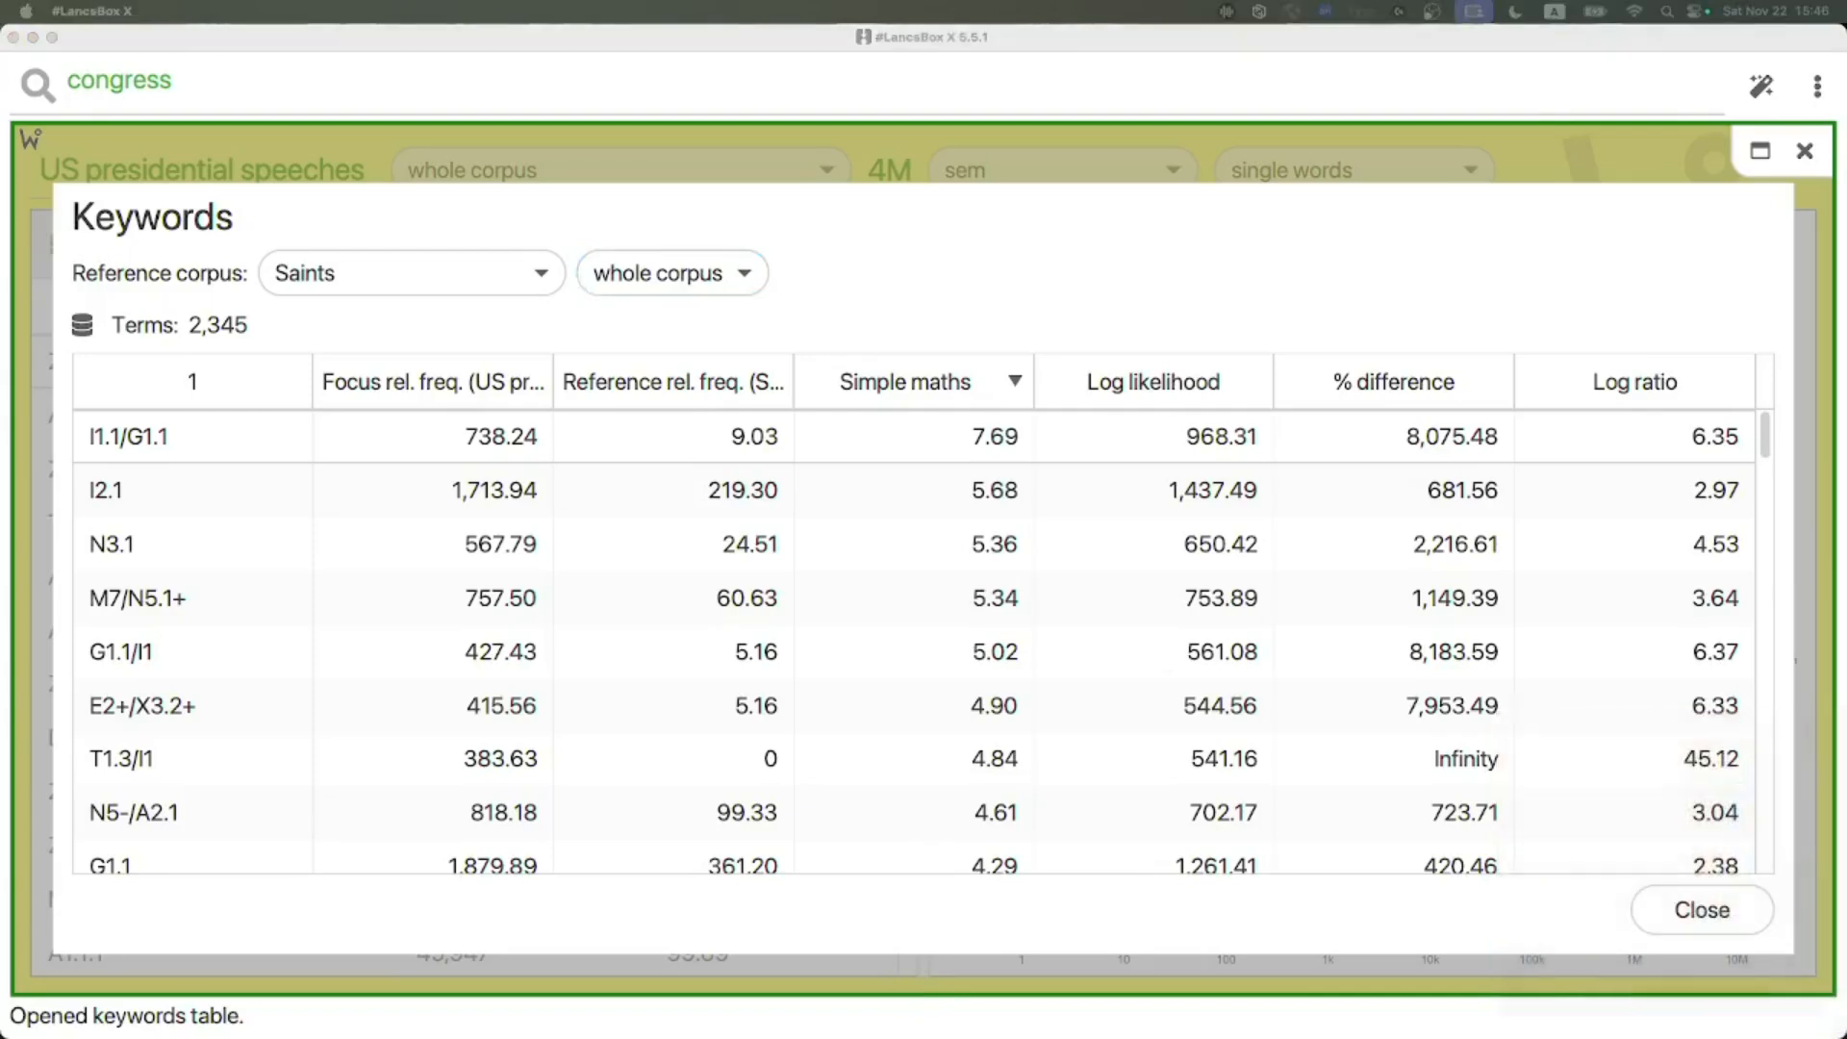
left_click(1698, 914)
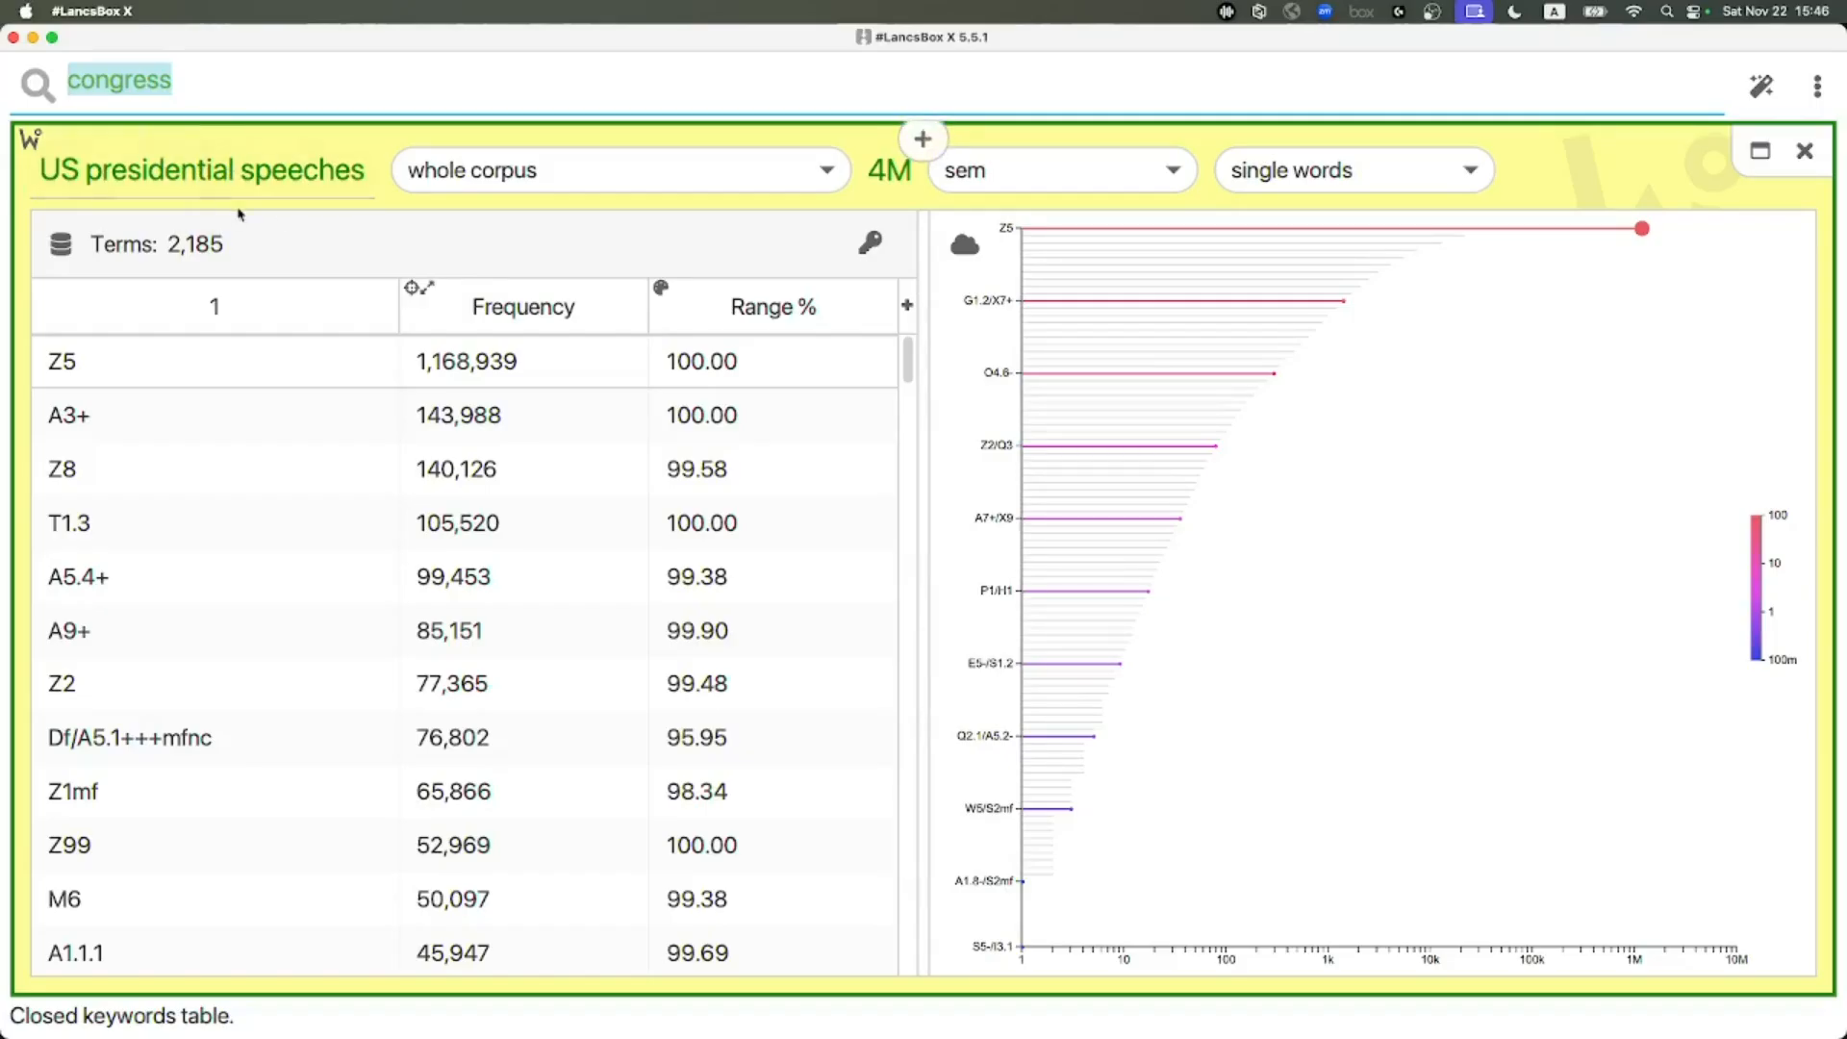
Switch the focus corpus to Saints and set the unit to sem
left_click(242, 176)
left_click(148, 345)
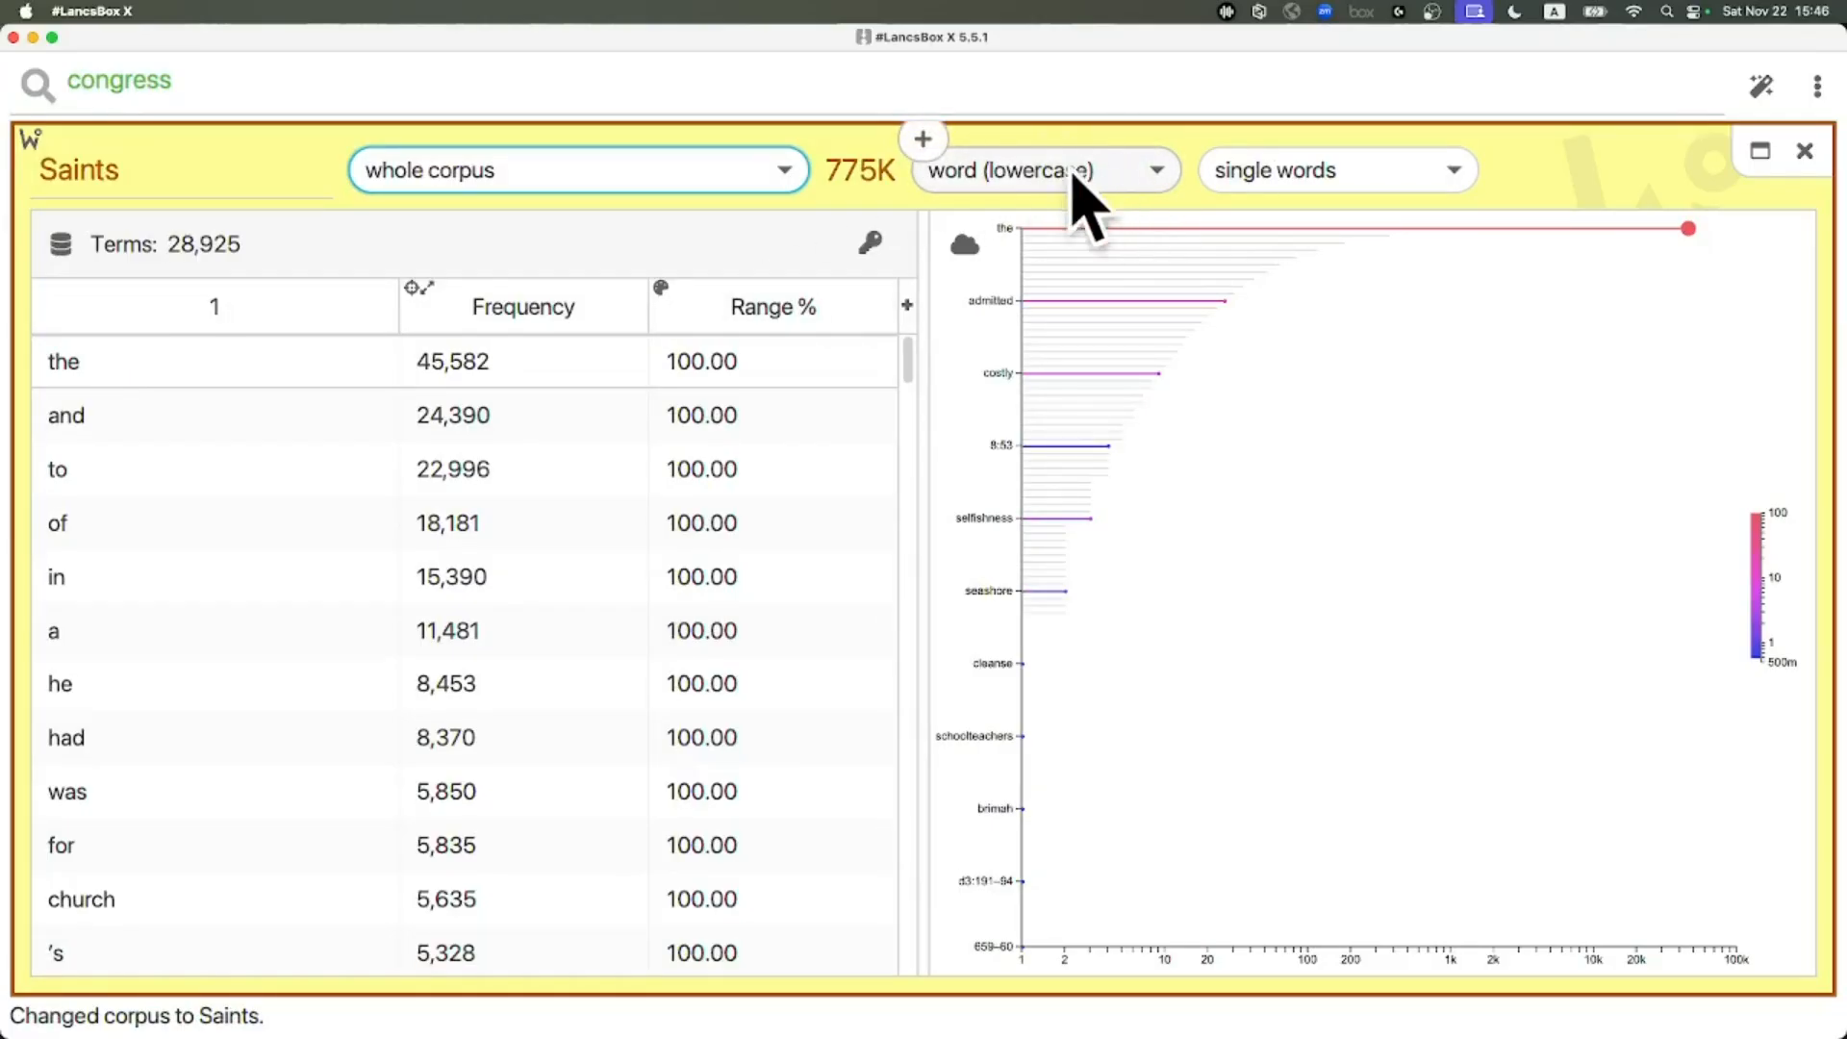
left_click(1115, 175)
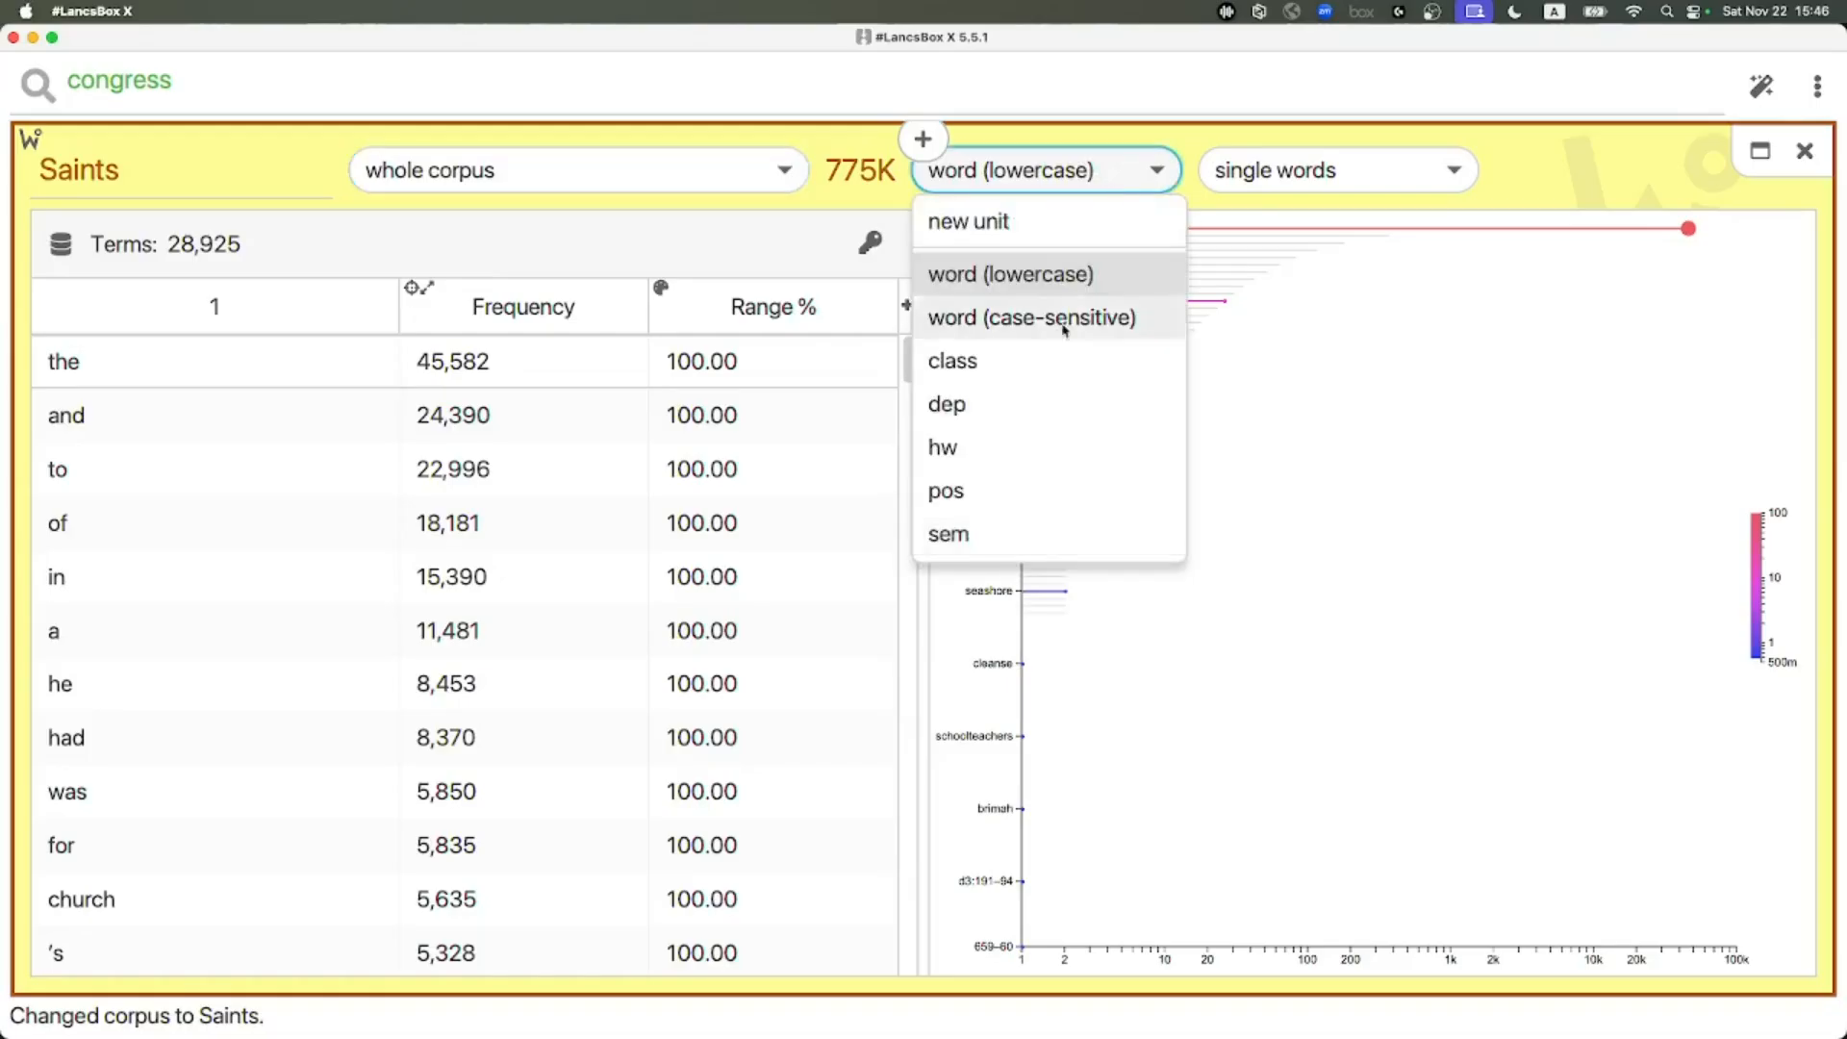
left_click(953, 534)
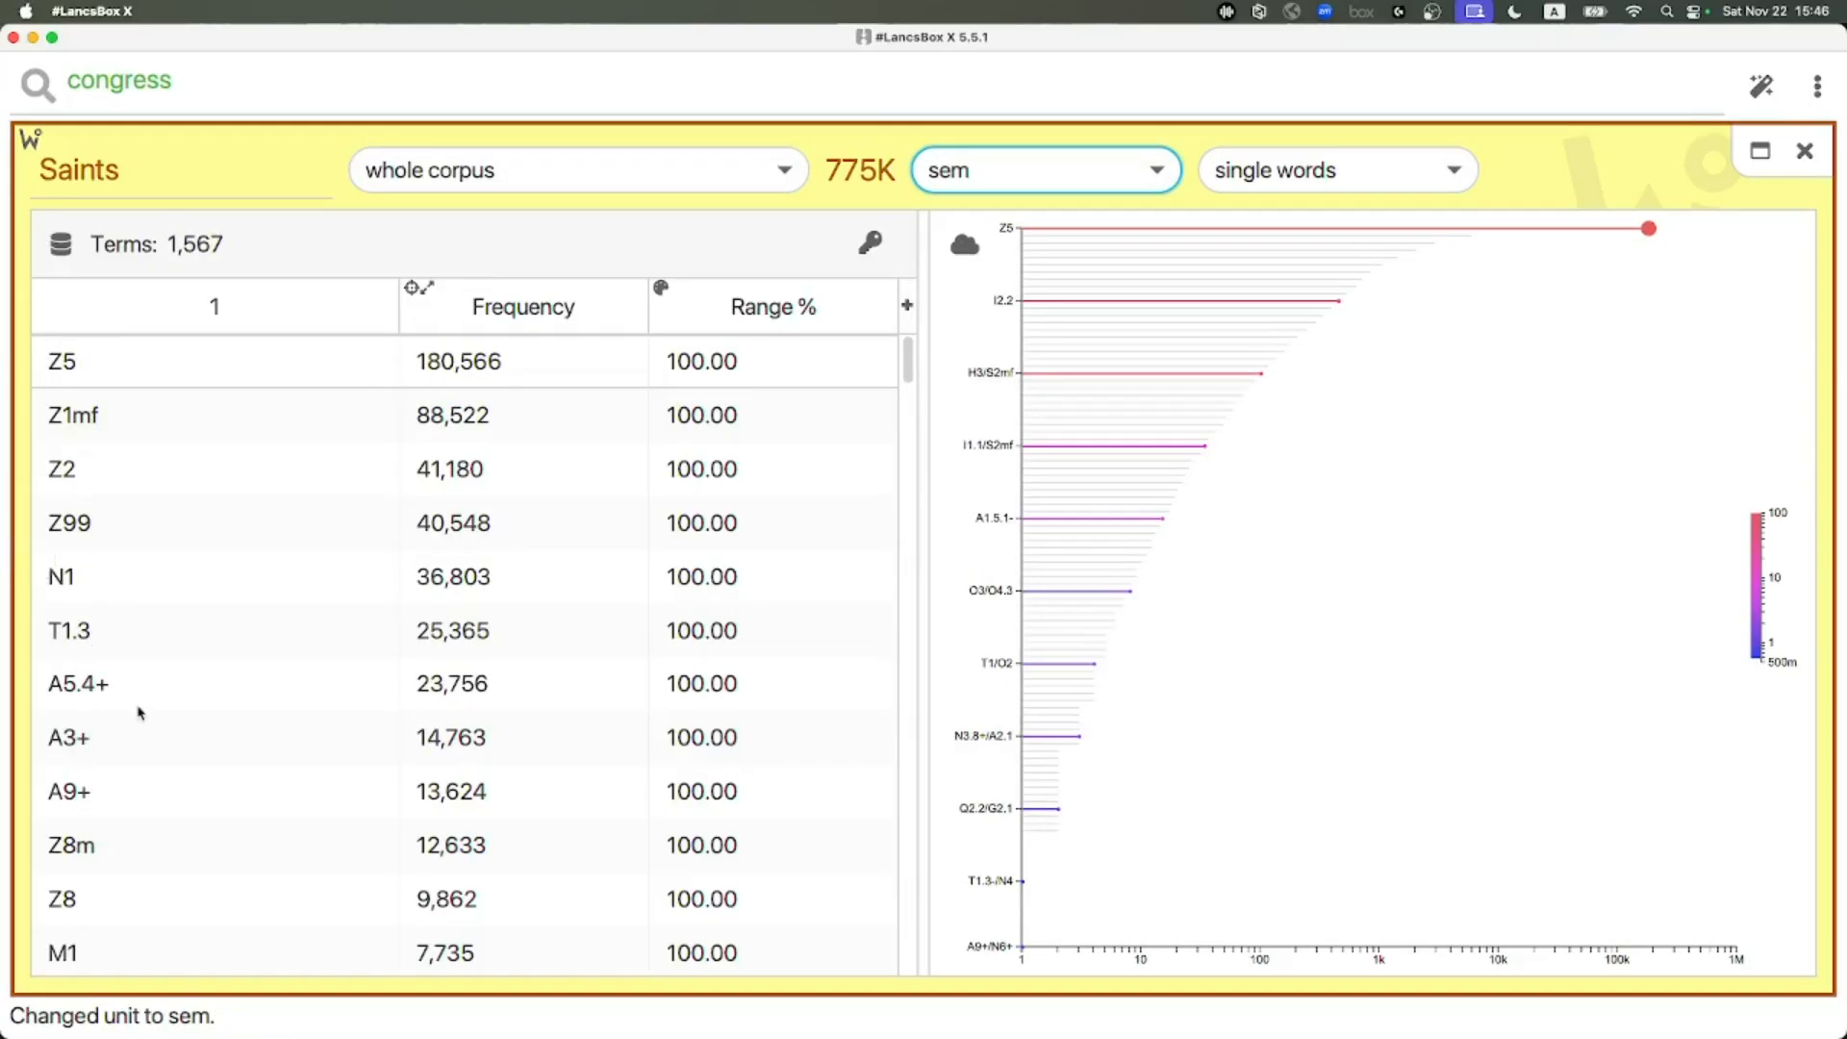
Compute Saints keywords against the US presidential speeches reference corpus using the whole corpus
mouse_move(138, 700)
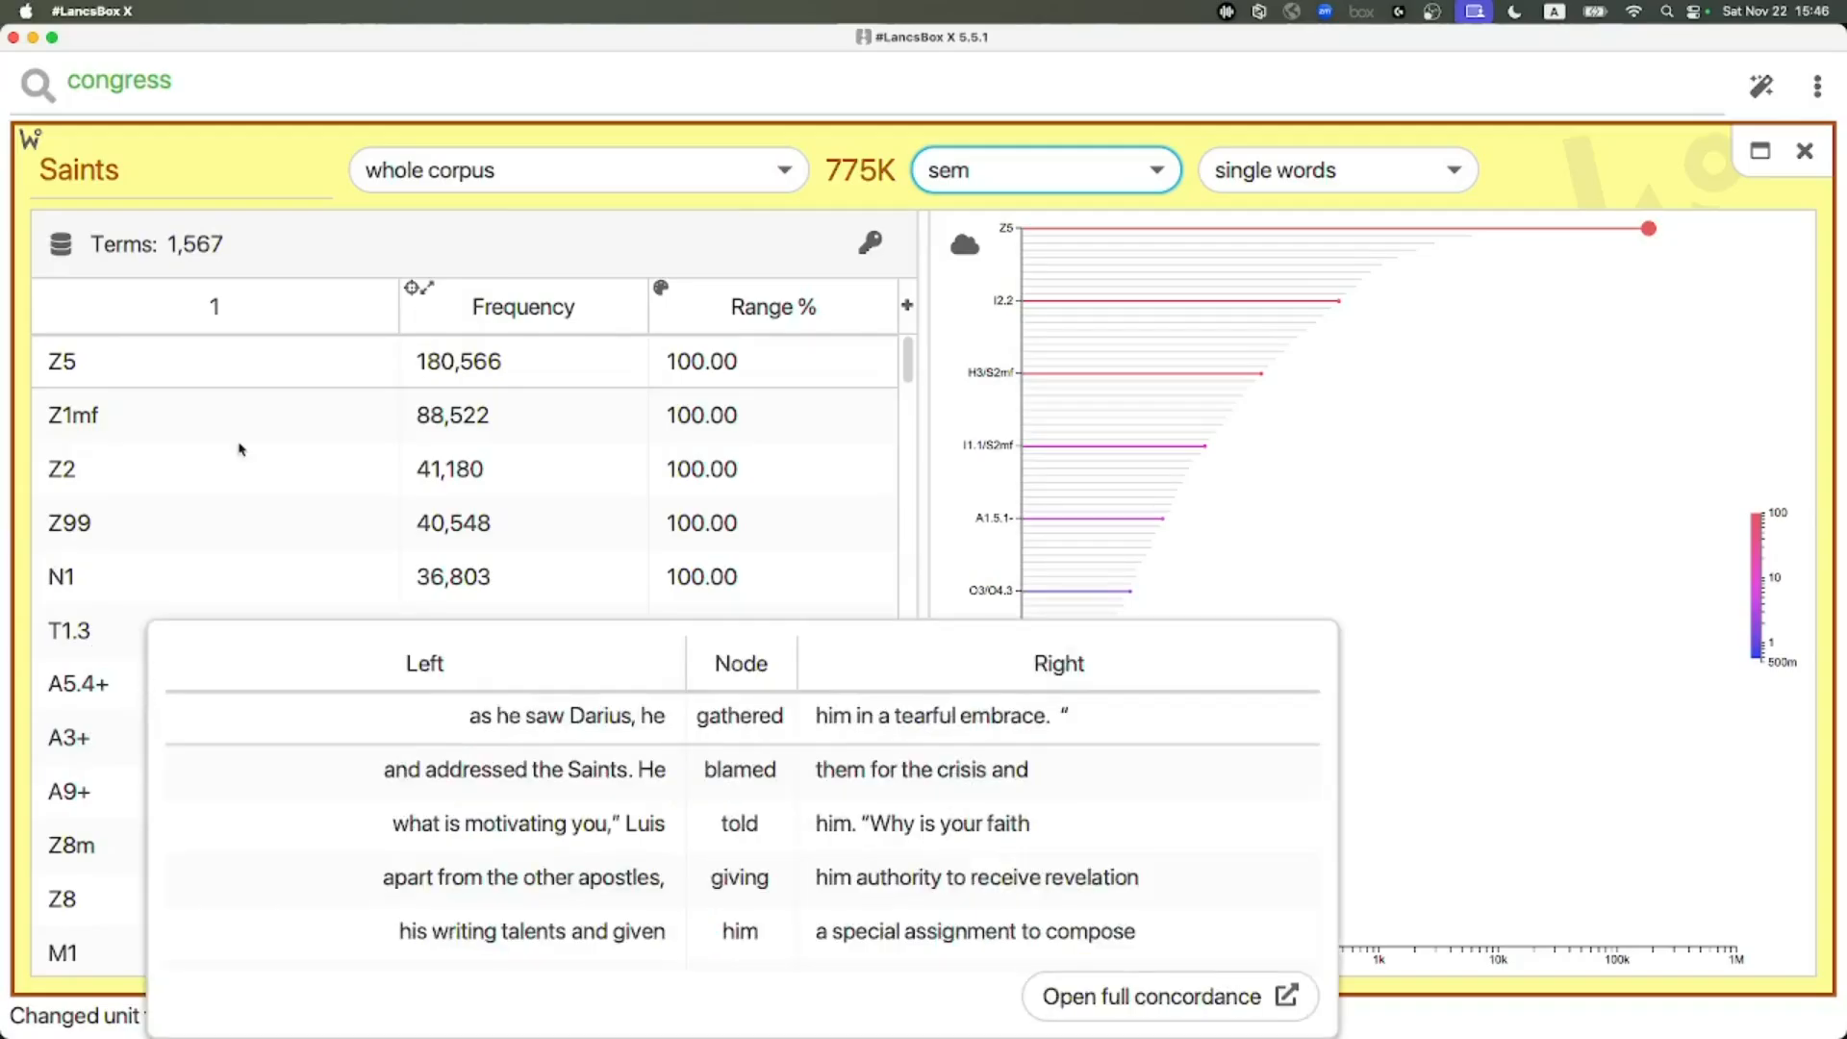
left_click(871, 245)
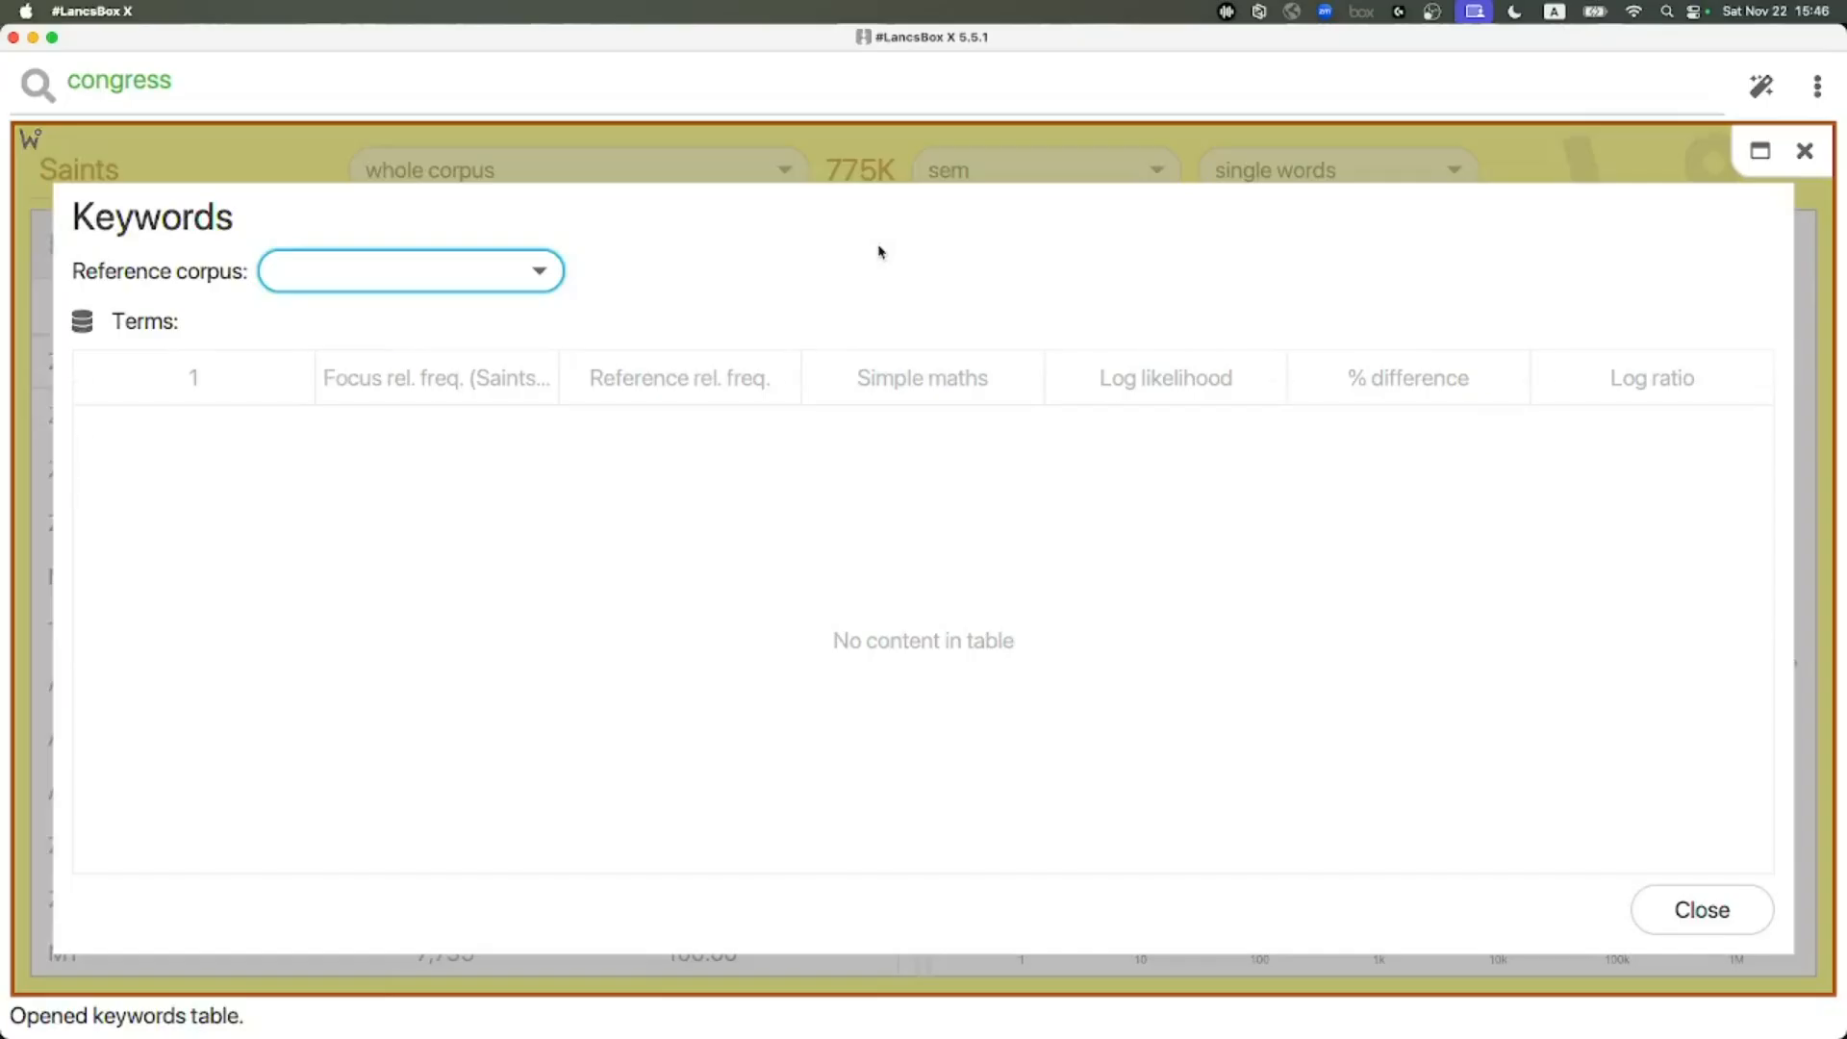
left_click(516, 279)
left_click(476, 369)
left_click(701, 281)
left_click(712, 325)
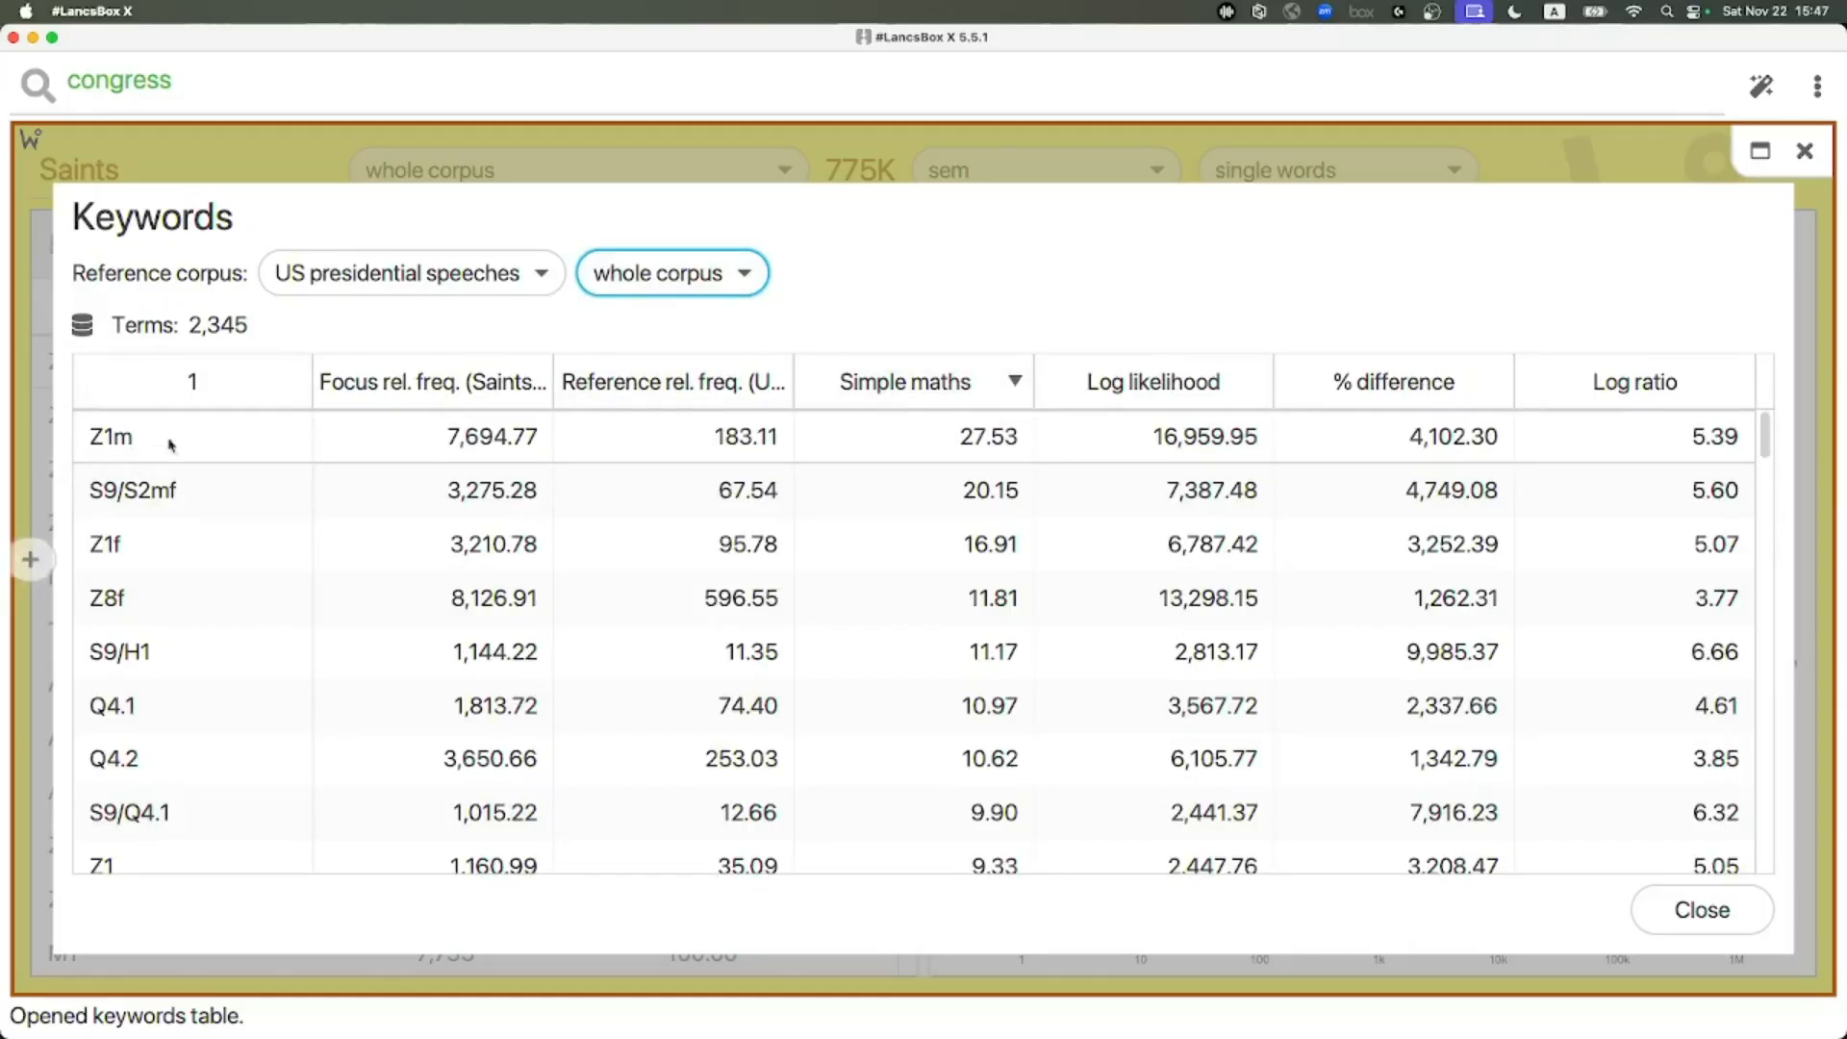
Compare the top keywords with the tagset and highlight the Z1 Personal names entry
key("super+Tab")
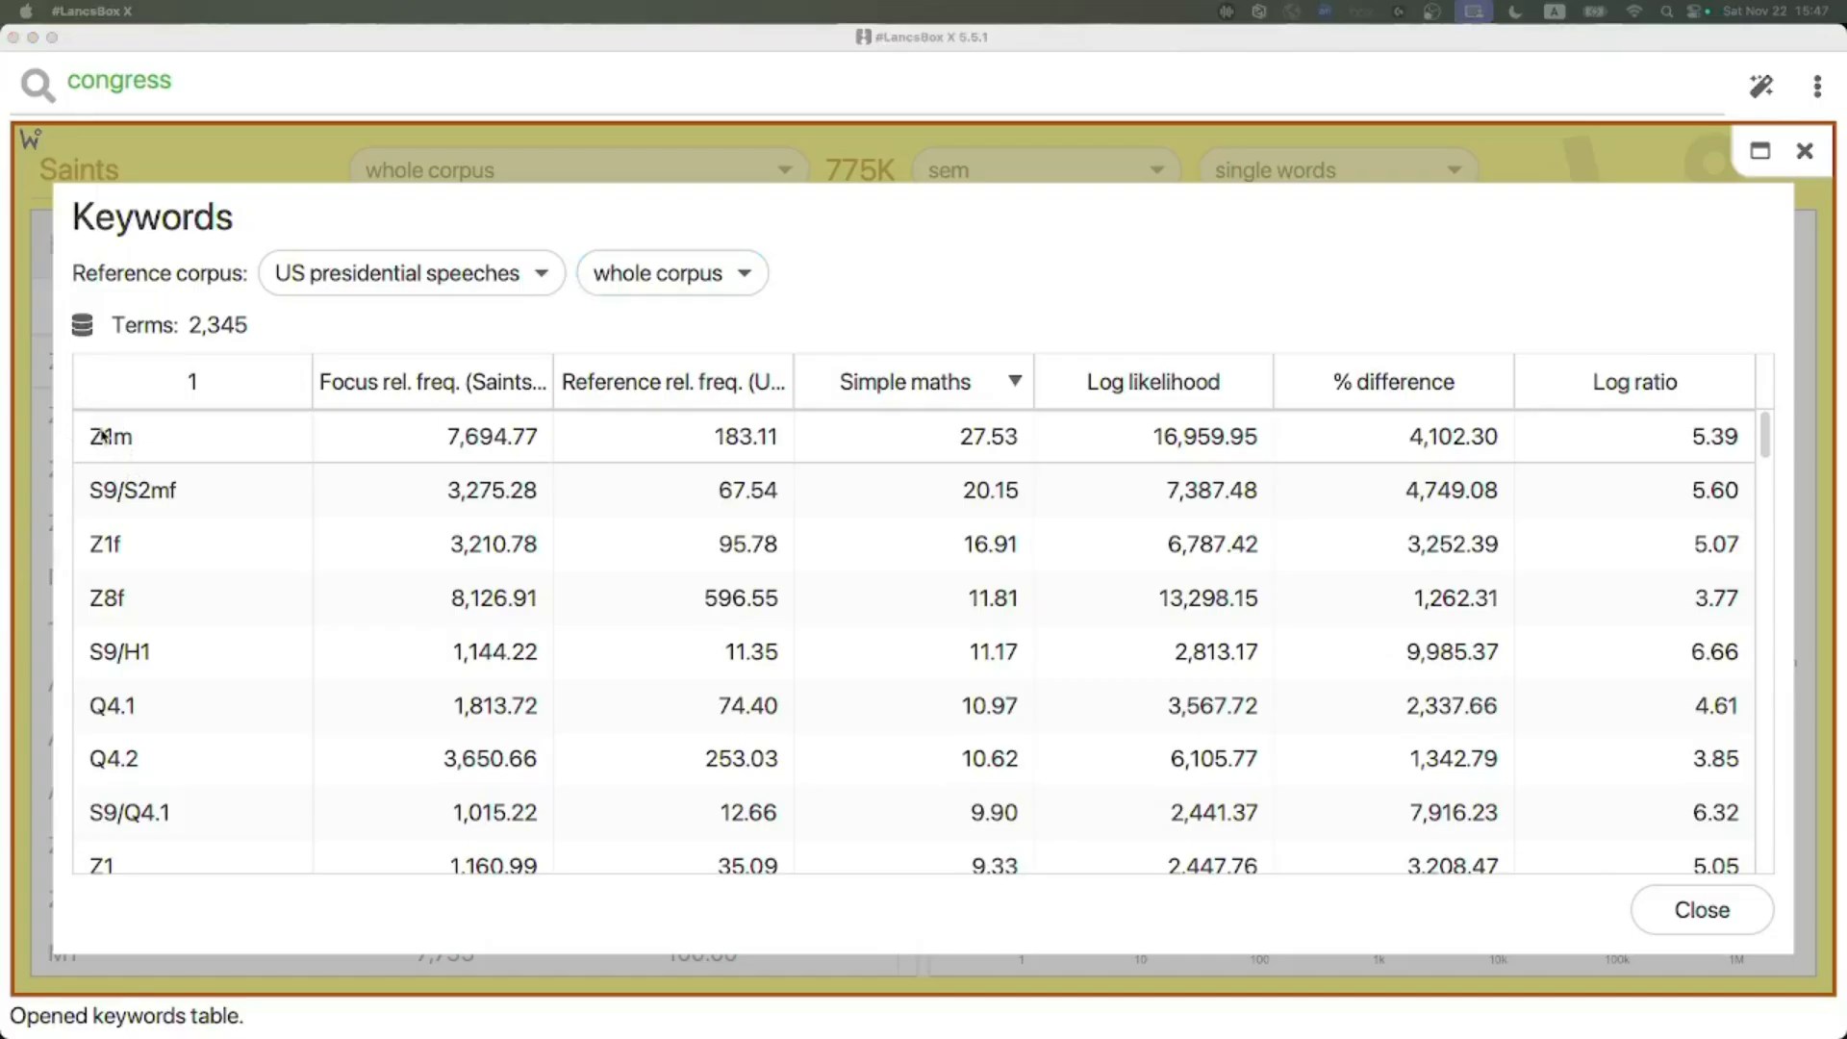
key("super+Tab")
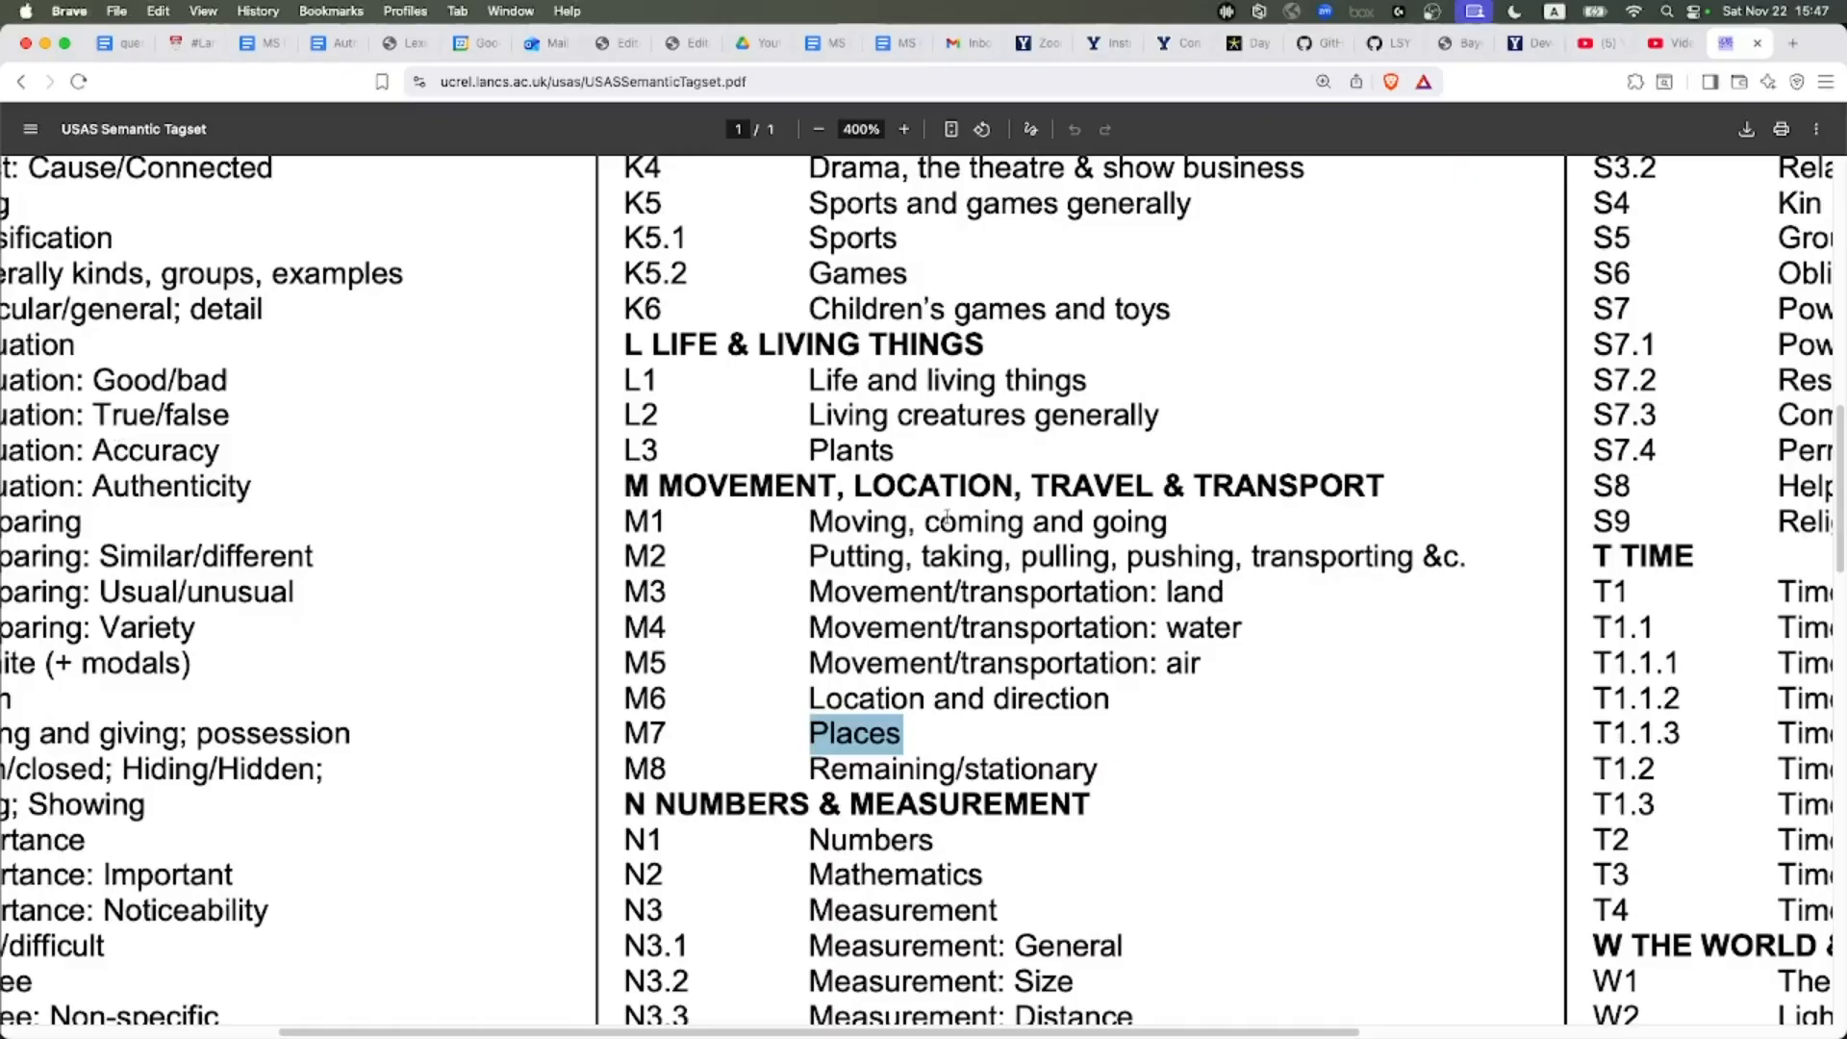
scroll(1011, 501, "down", 10)
scroll(1011, 500, "down", 15)
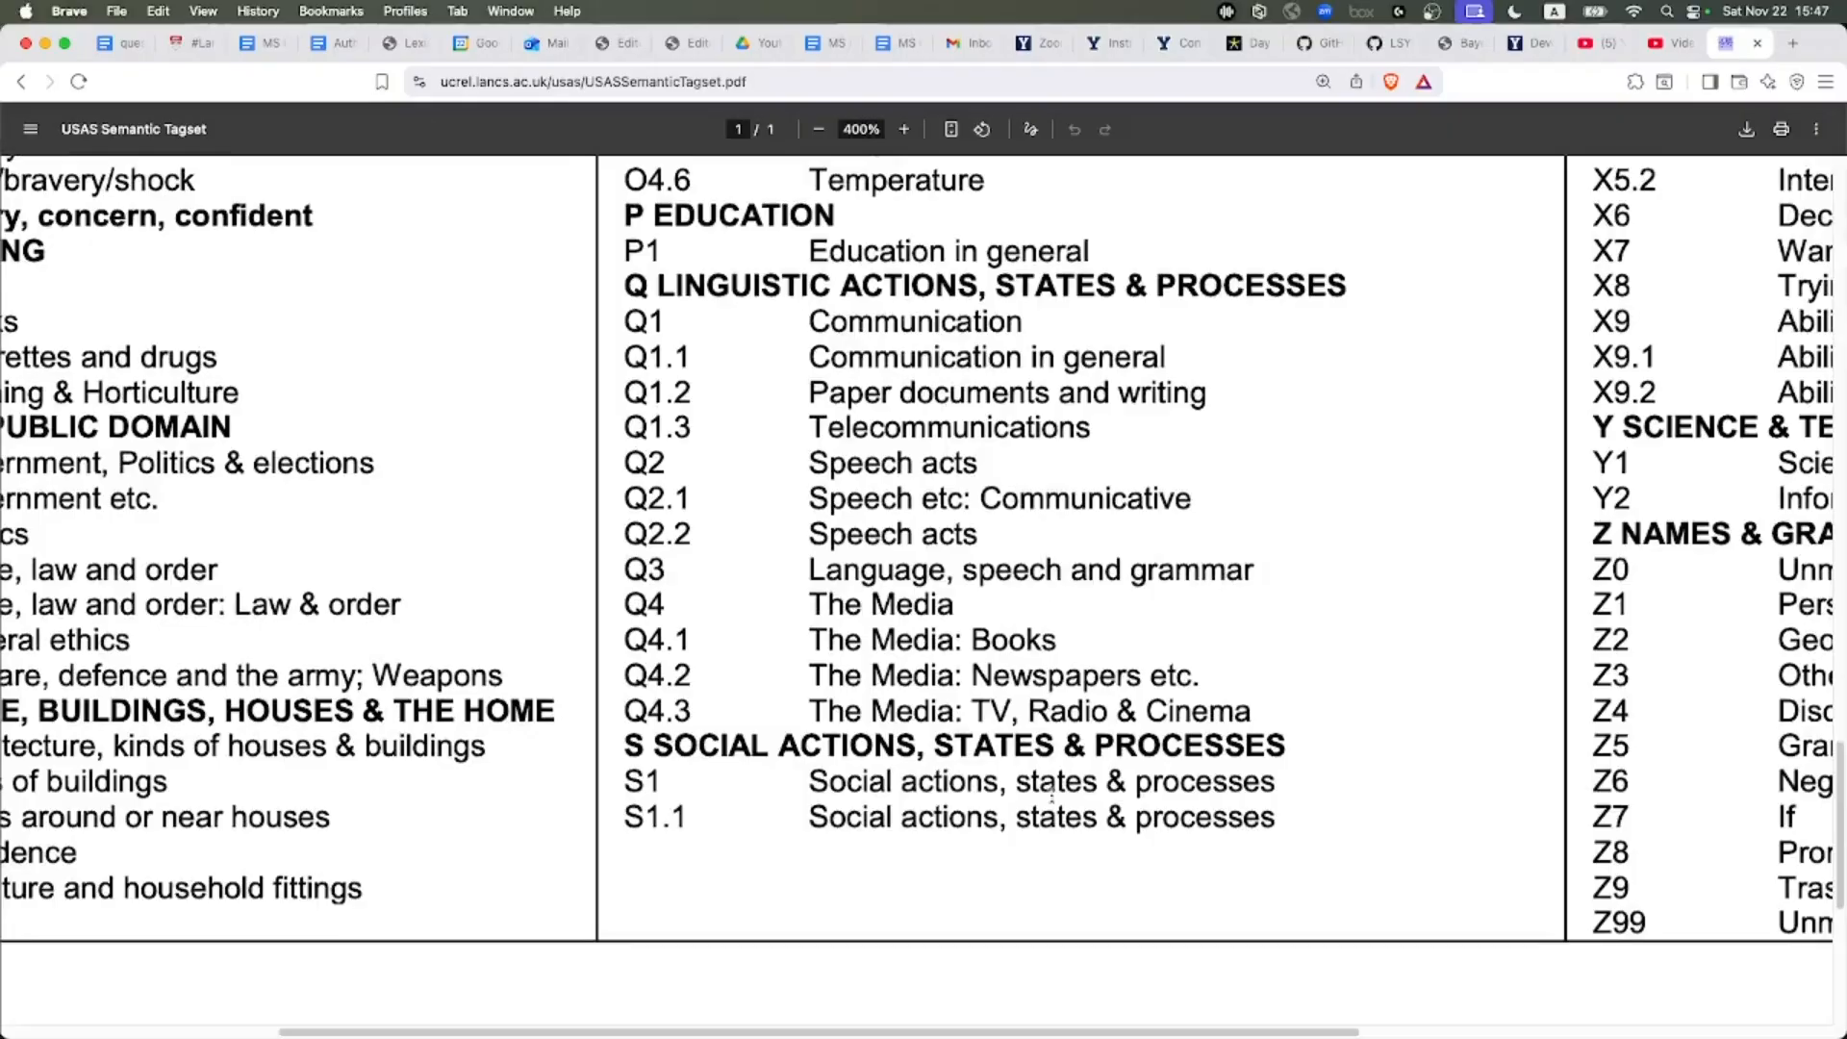
scroll(1051, 778, "right", 5)
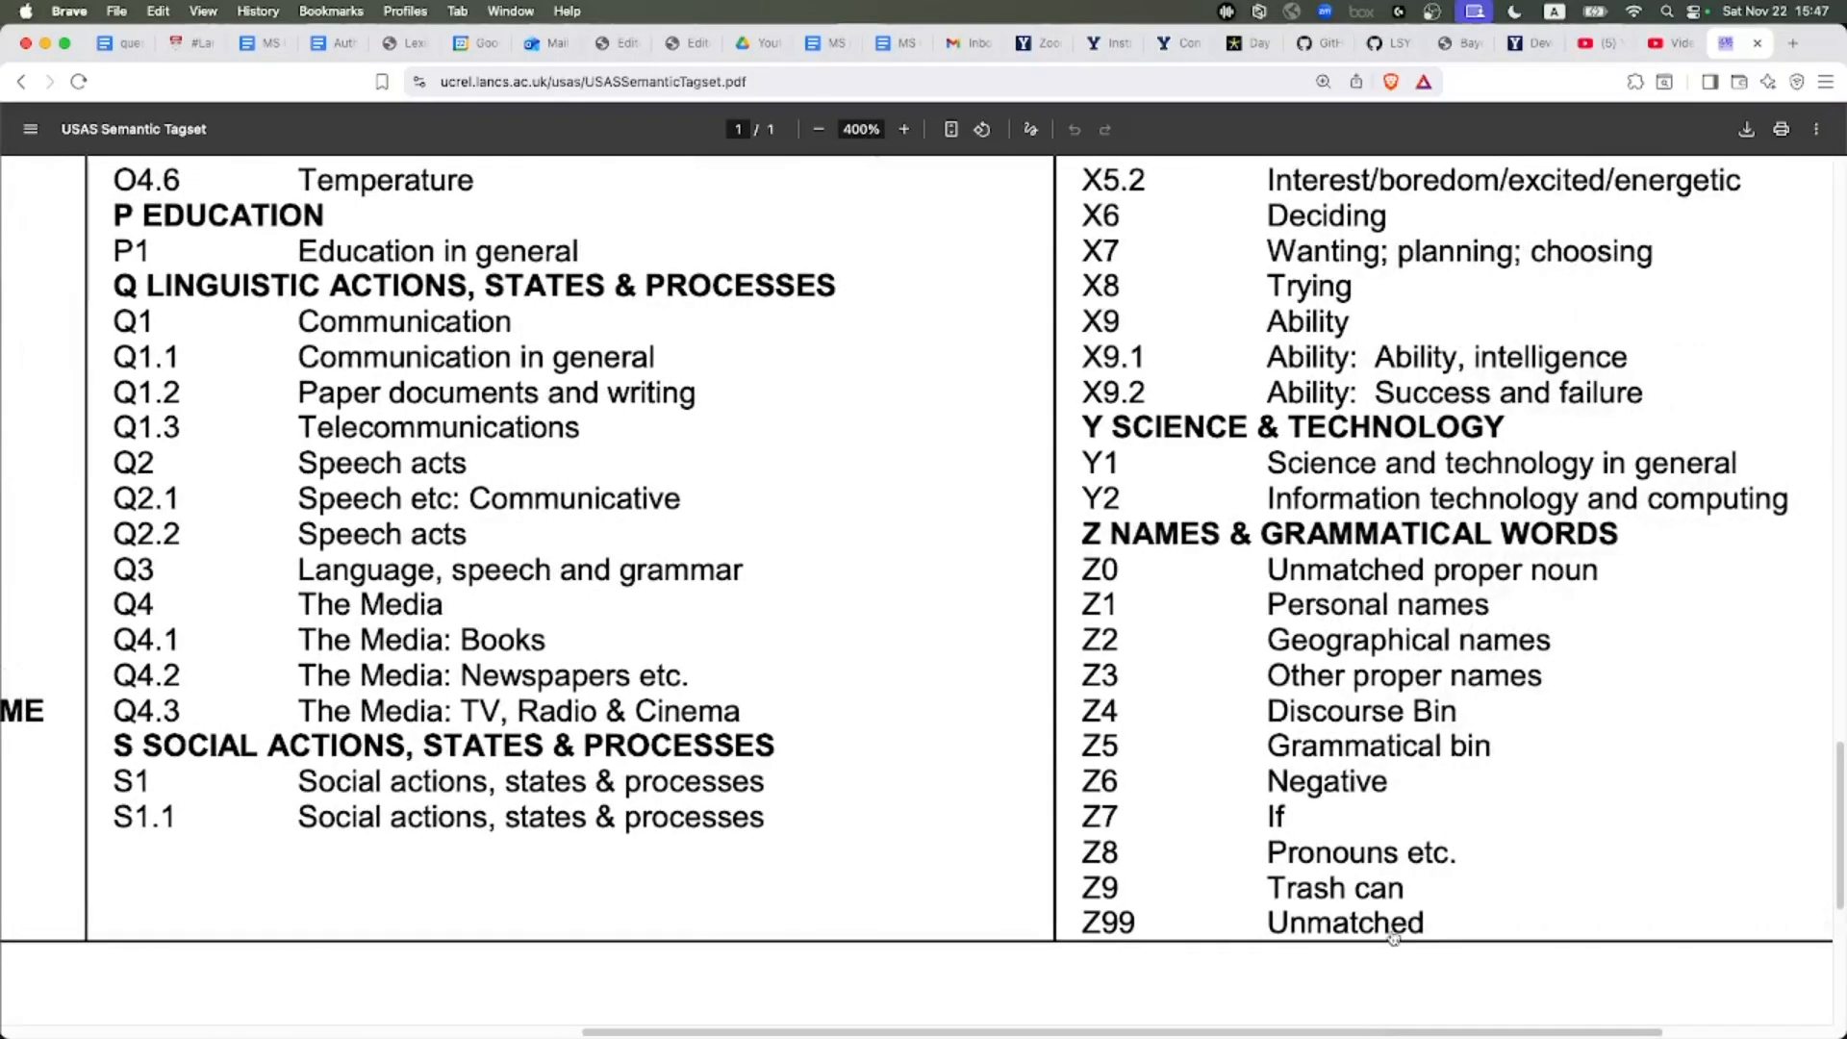
key("super+Tab")
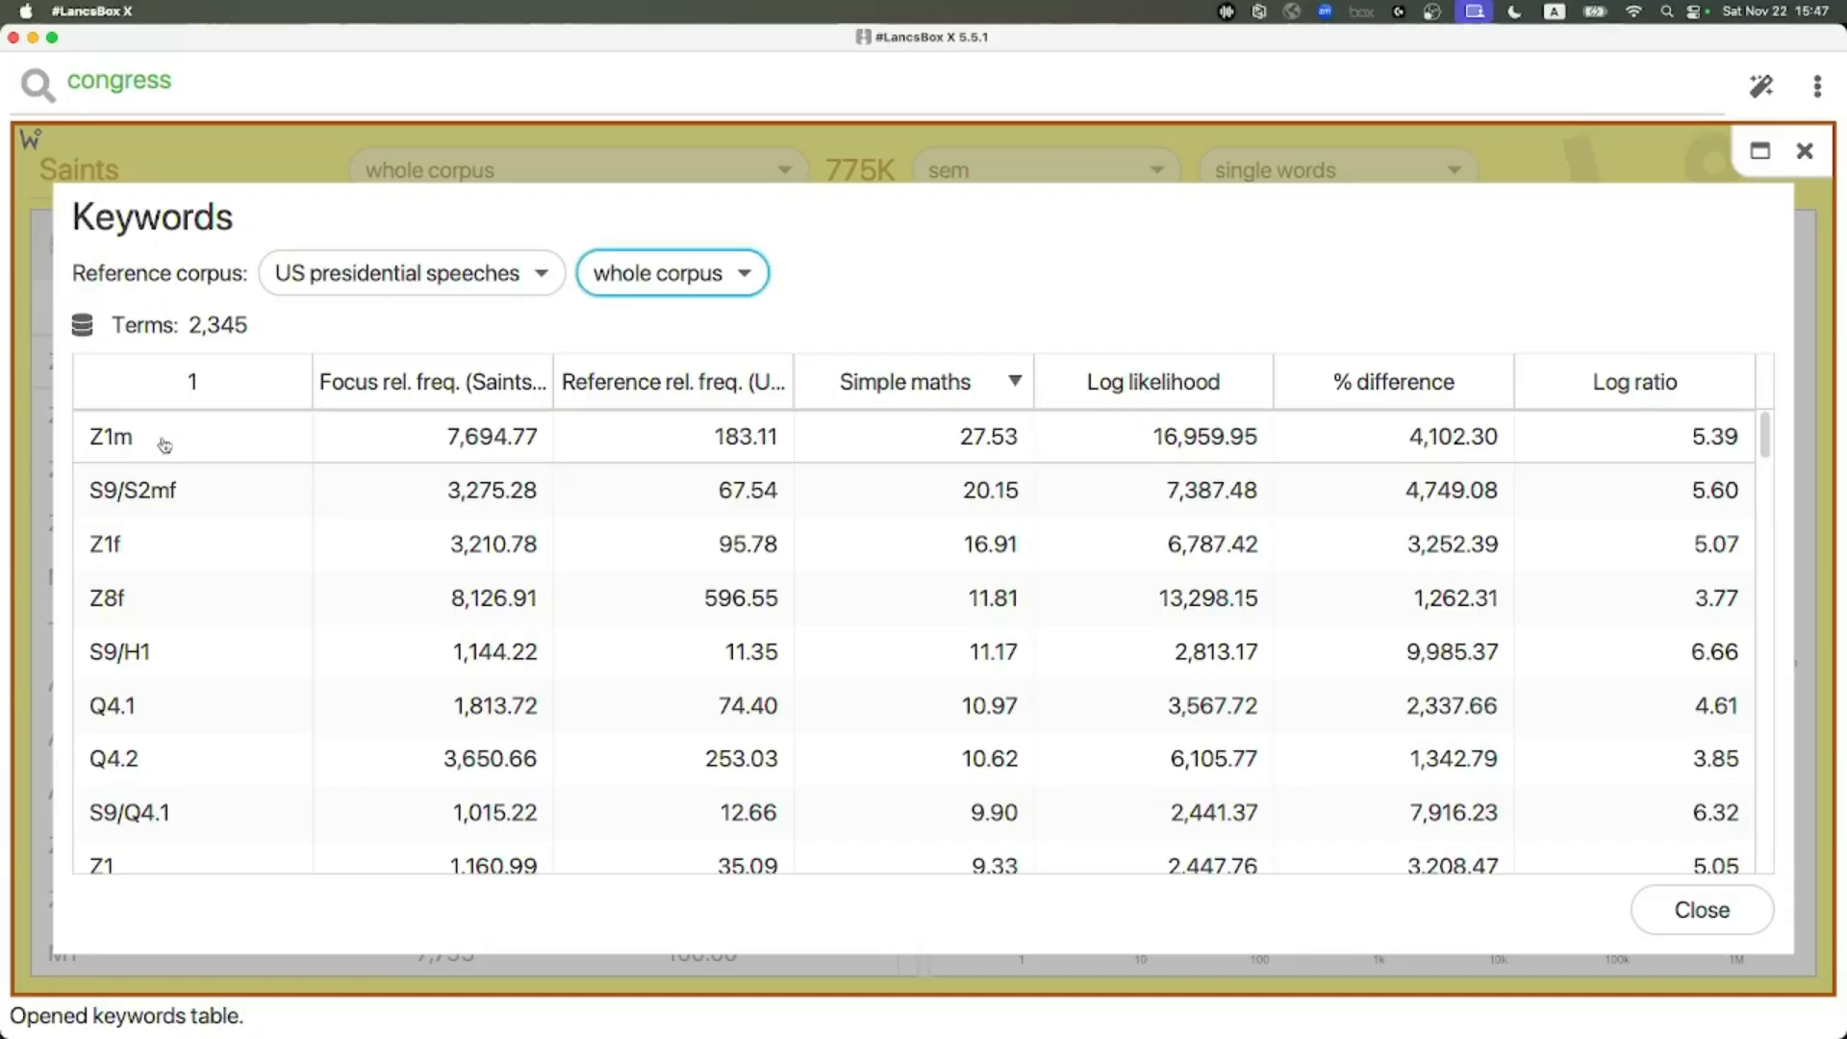
key("super+Tab")
left_click_drag(1268, 604, 1494, 605)
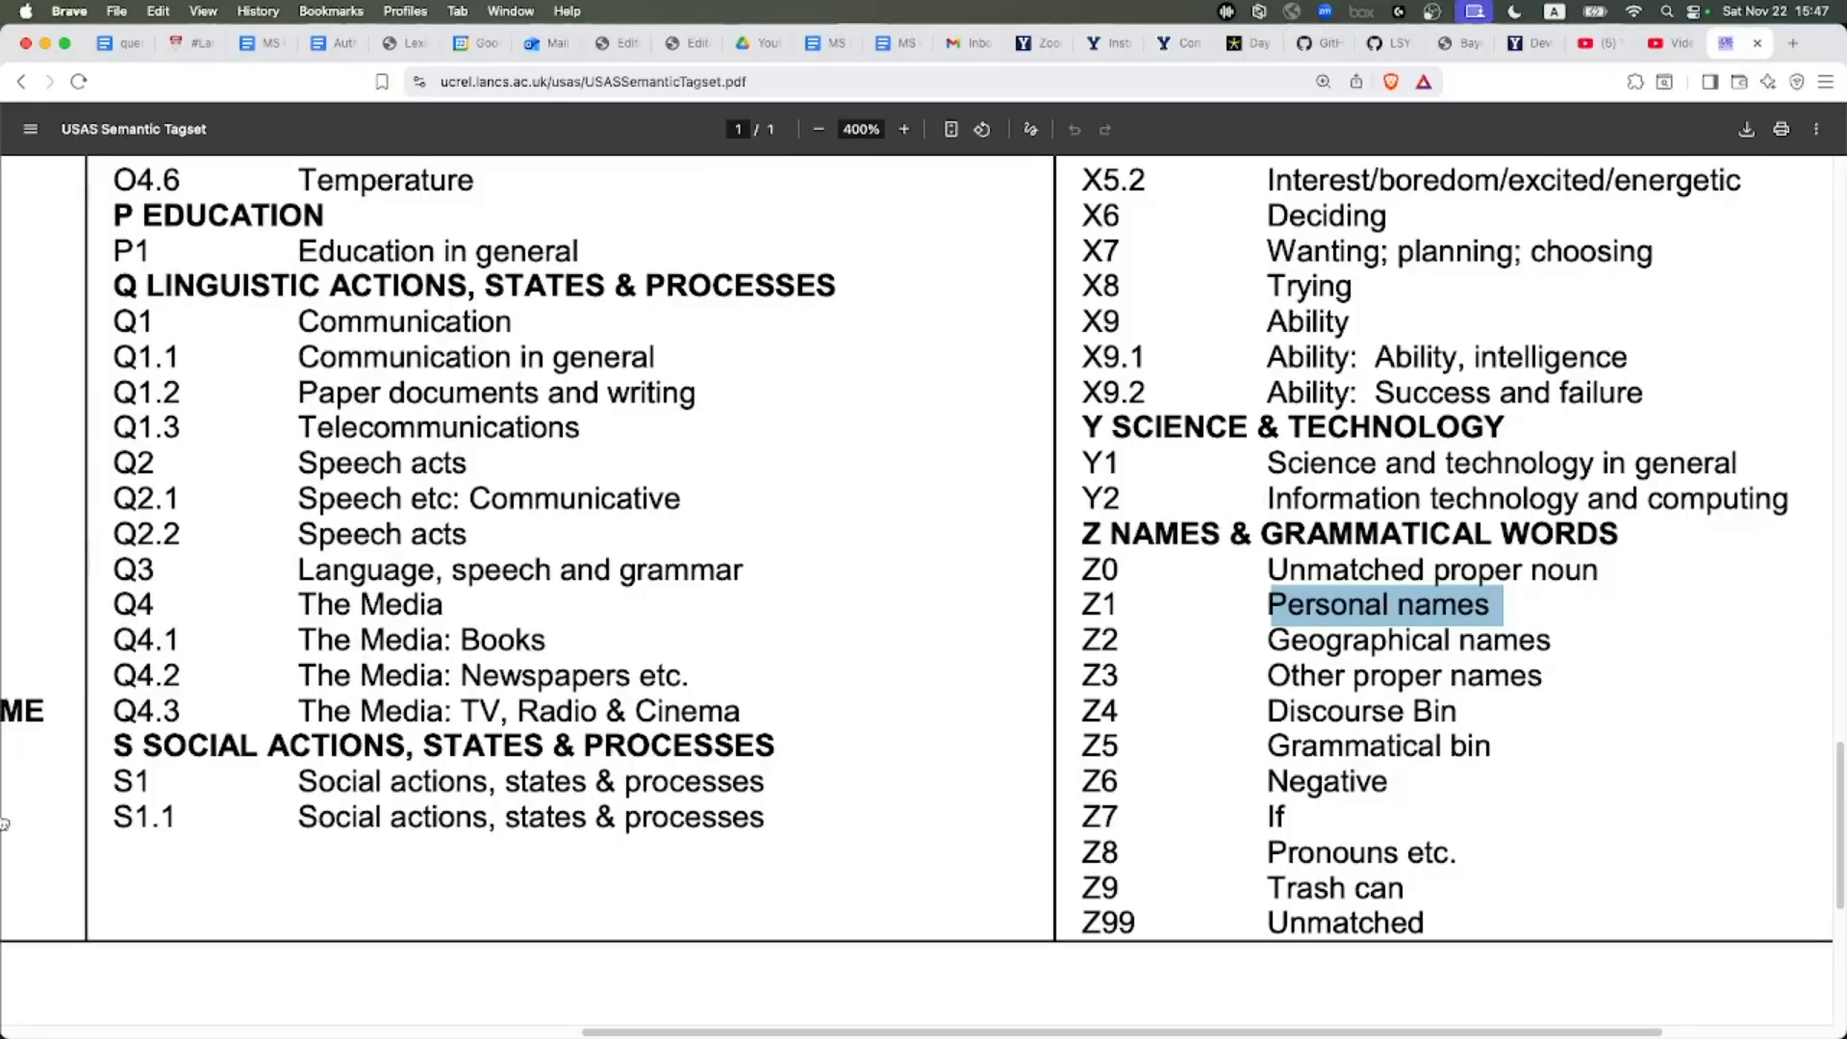
Highlight the S9 Religion and the supernatural entry in the tagset and compare with the keywords table
key("super+Tab")
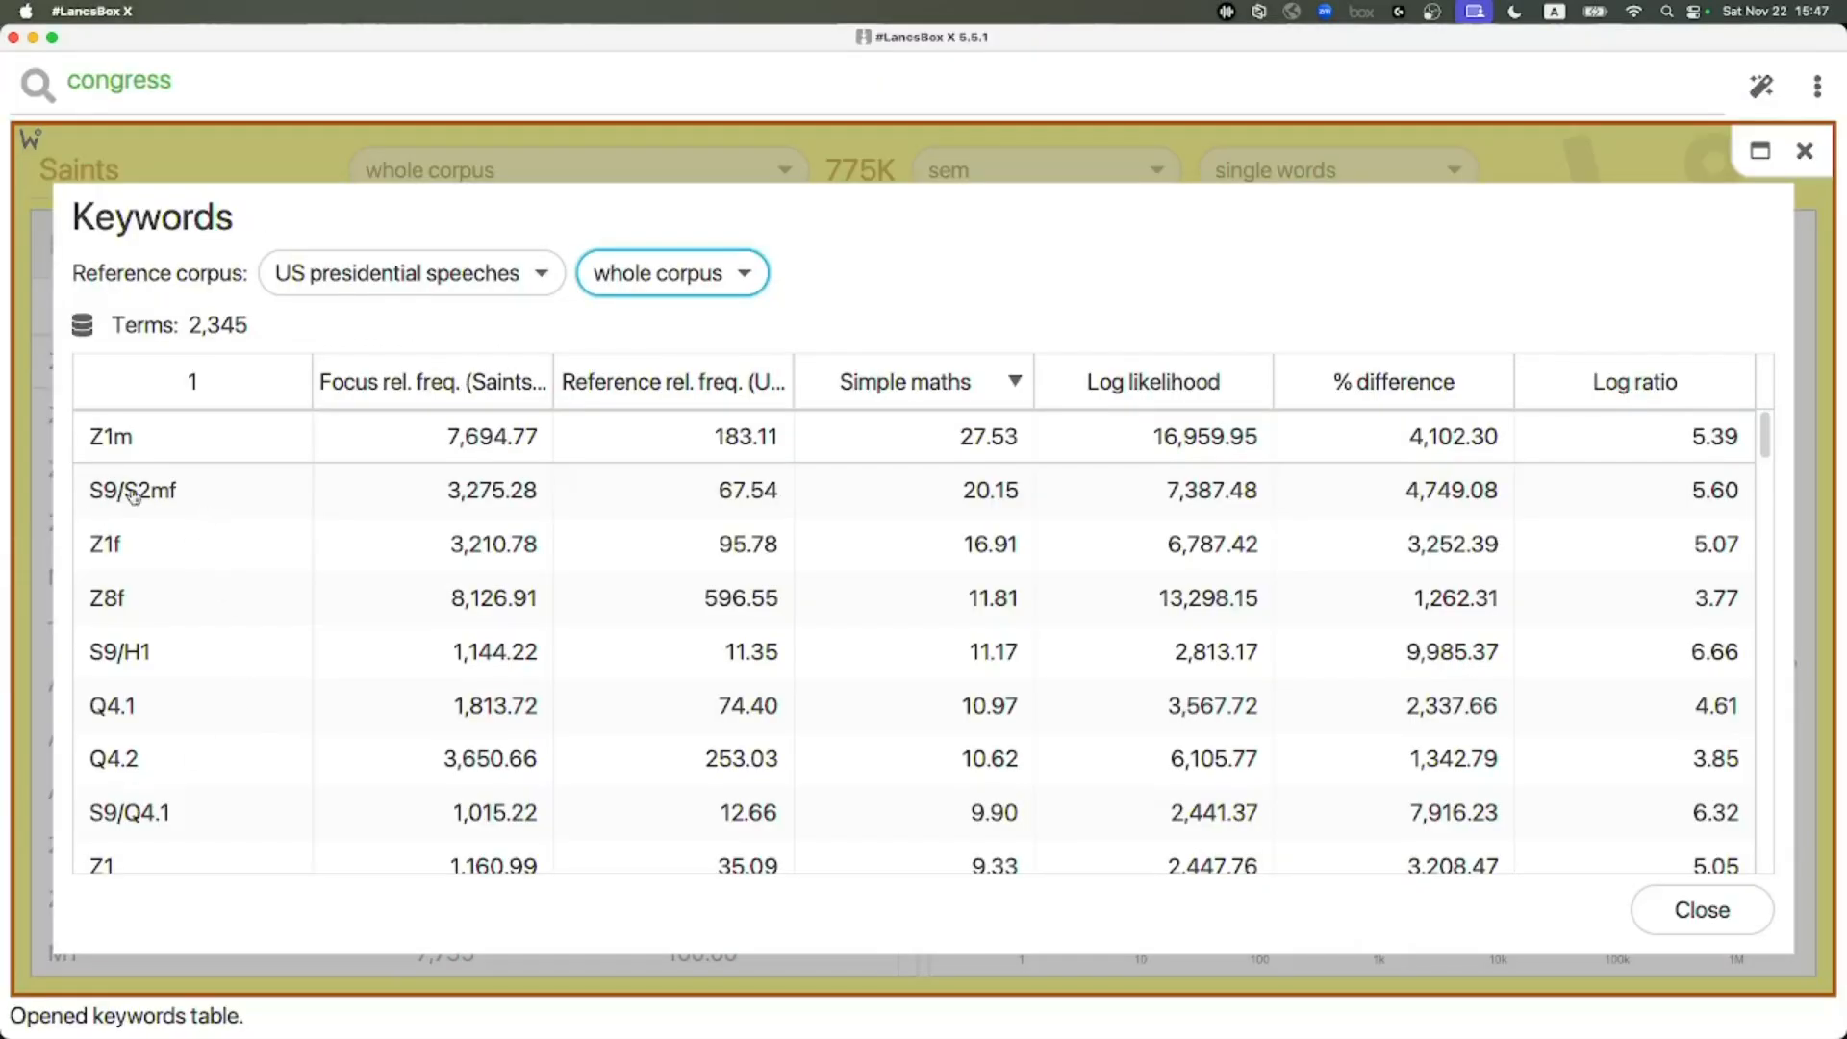
key("super+Tab")
scroll(1296, 557, "up", 17)
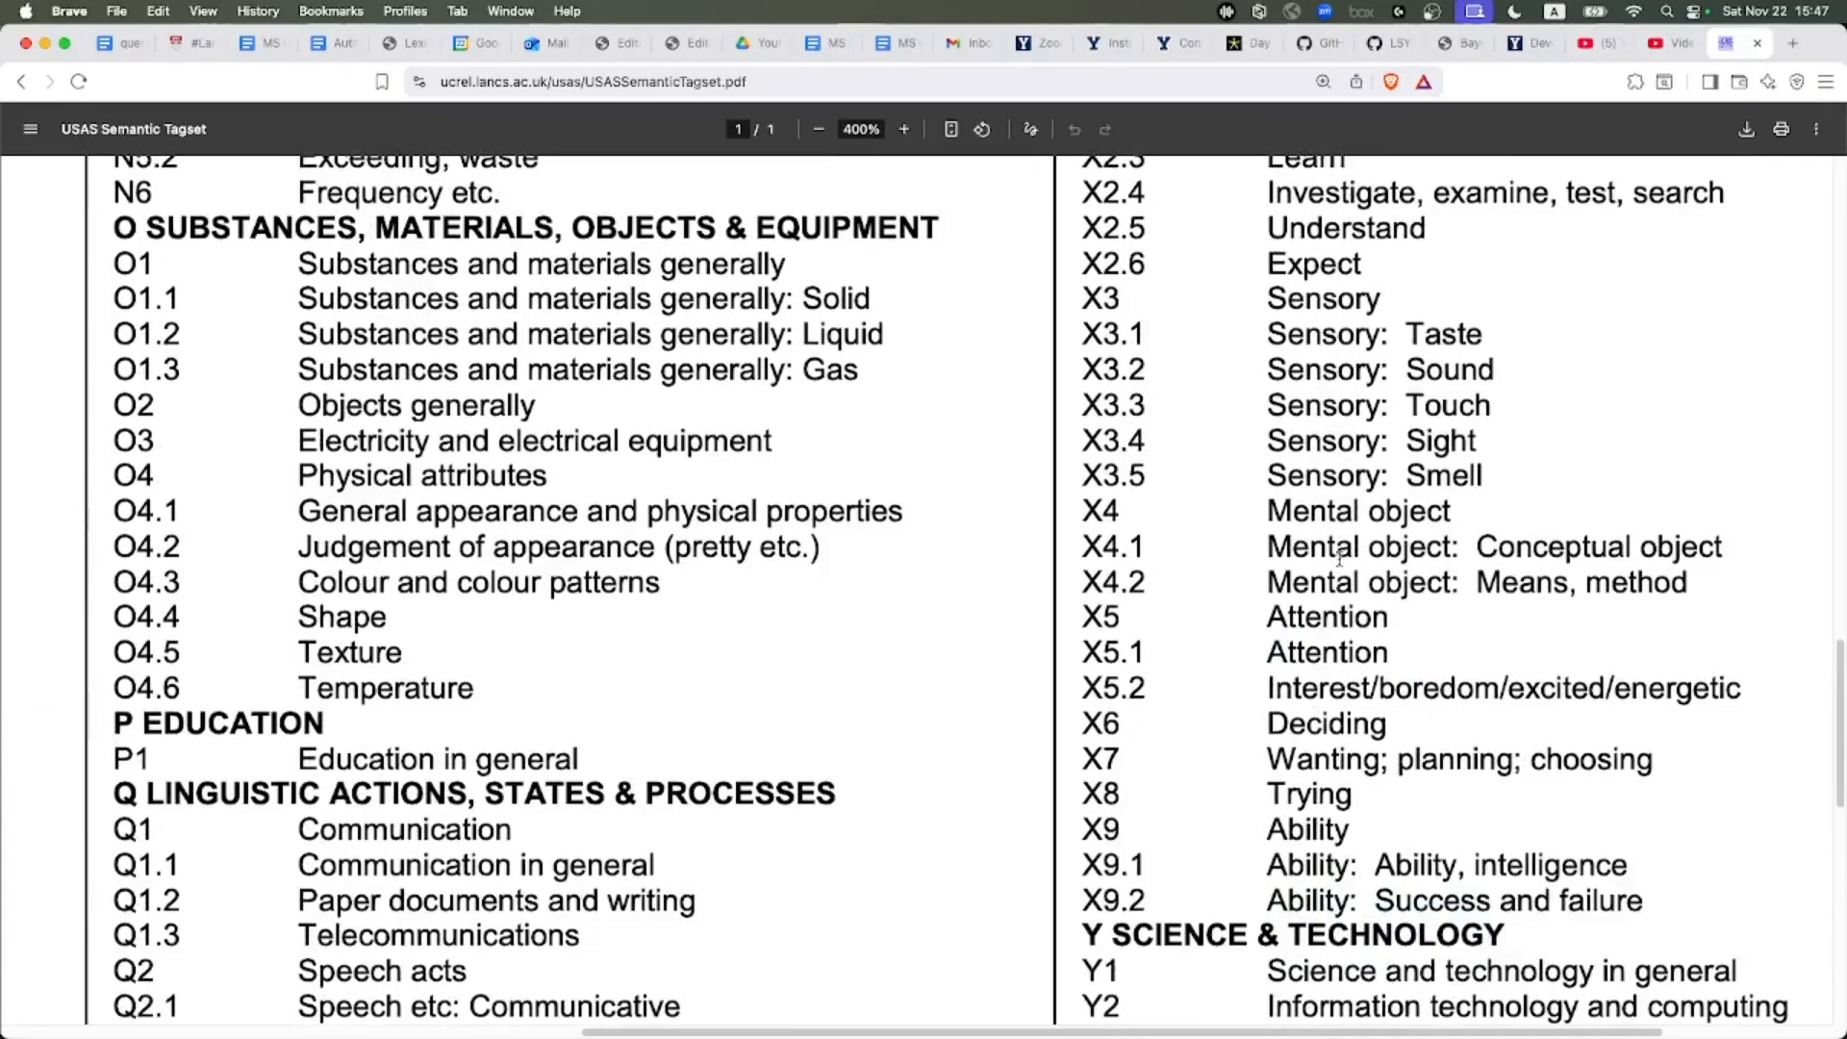
scroll(1339, 560, "up", 3)
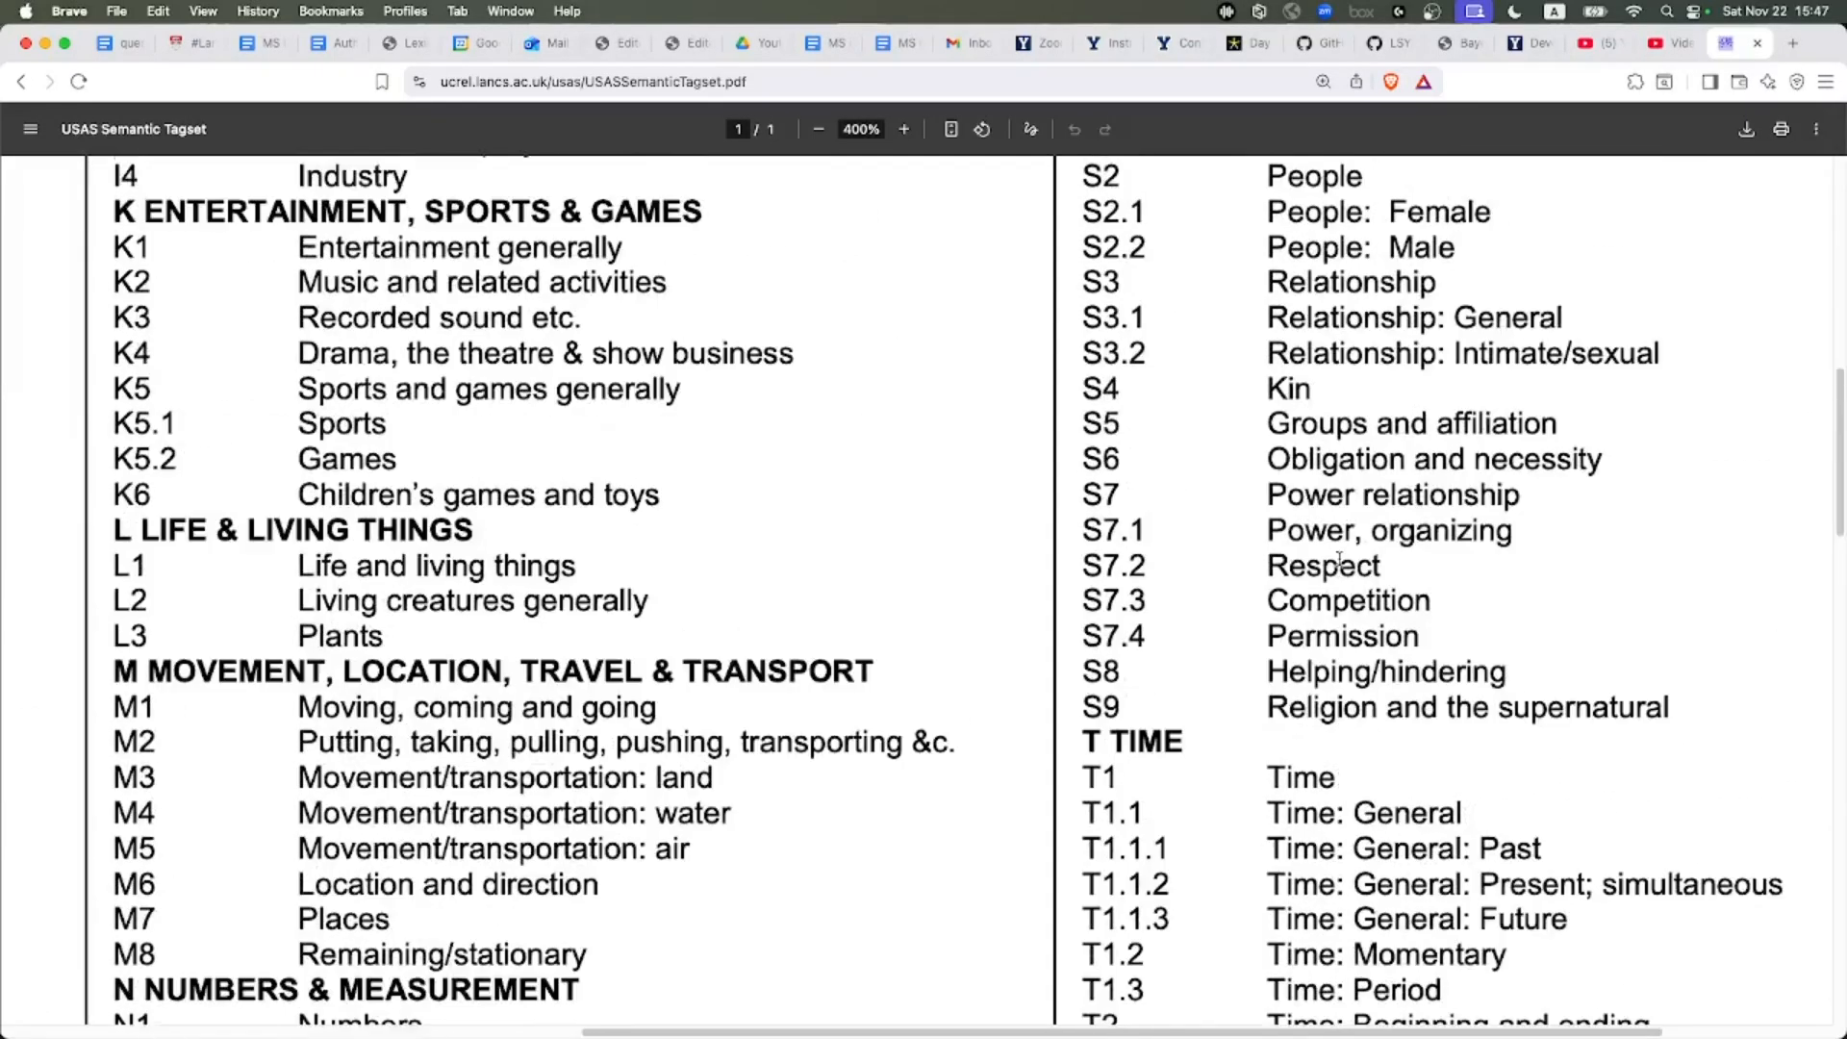
left_click_drag(1272, 709, 1672, 692)
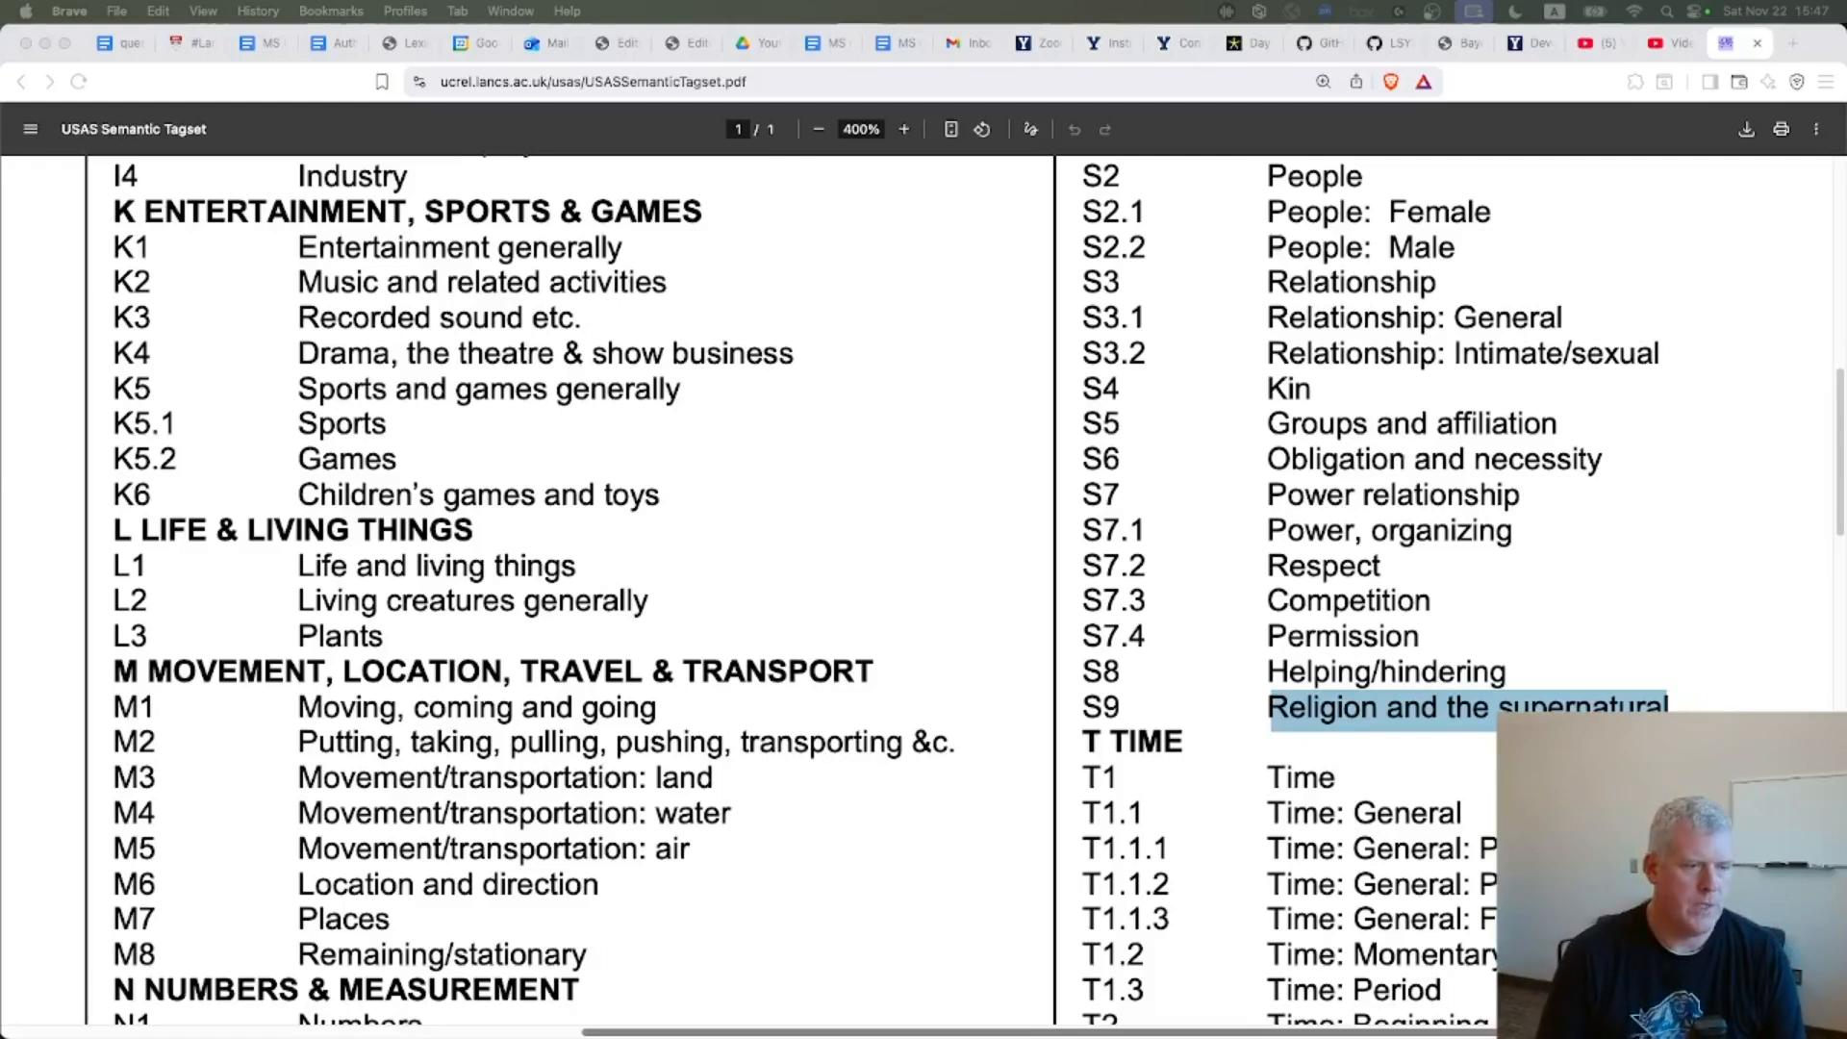
left_click(1001, 1001)
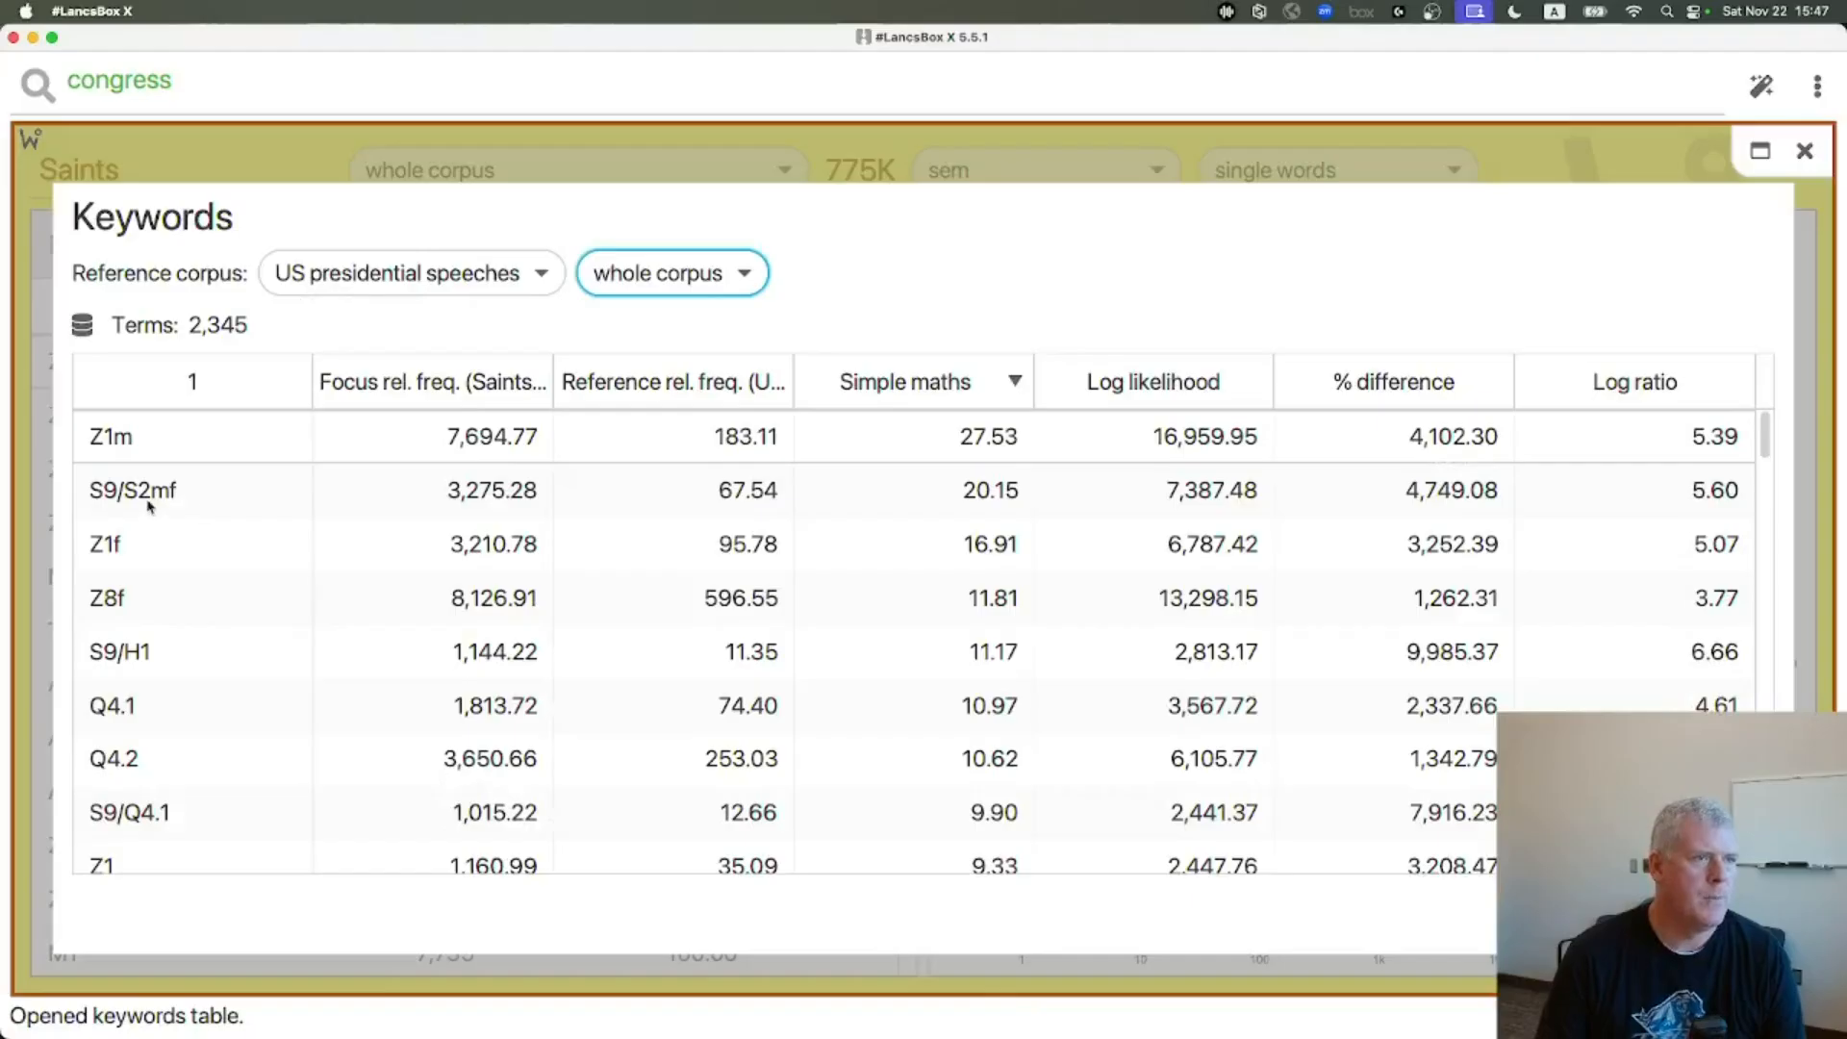
key("super+Tab")
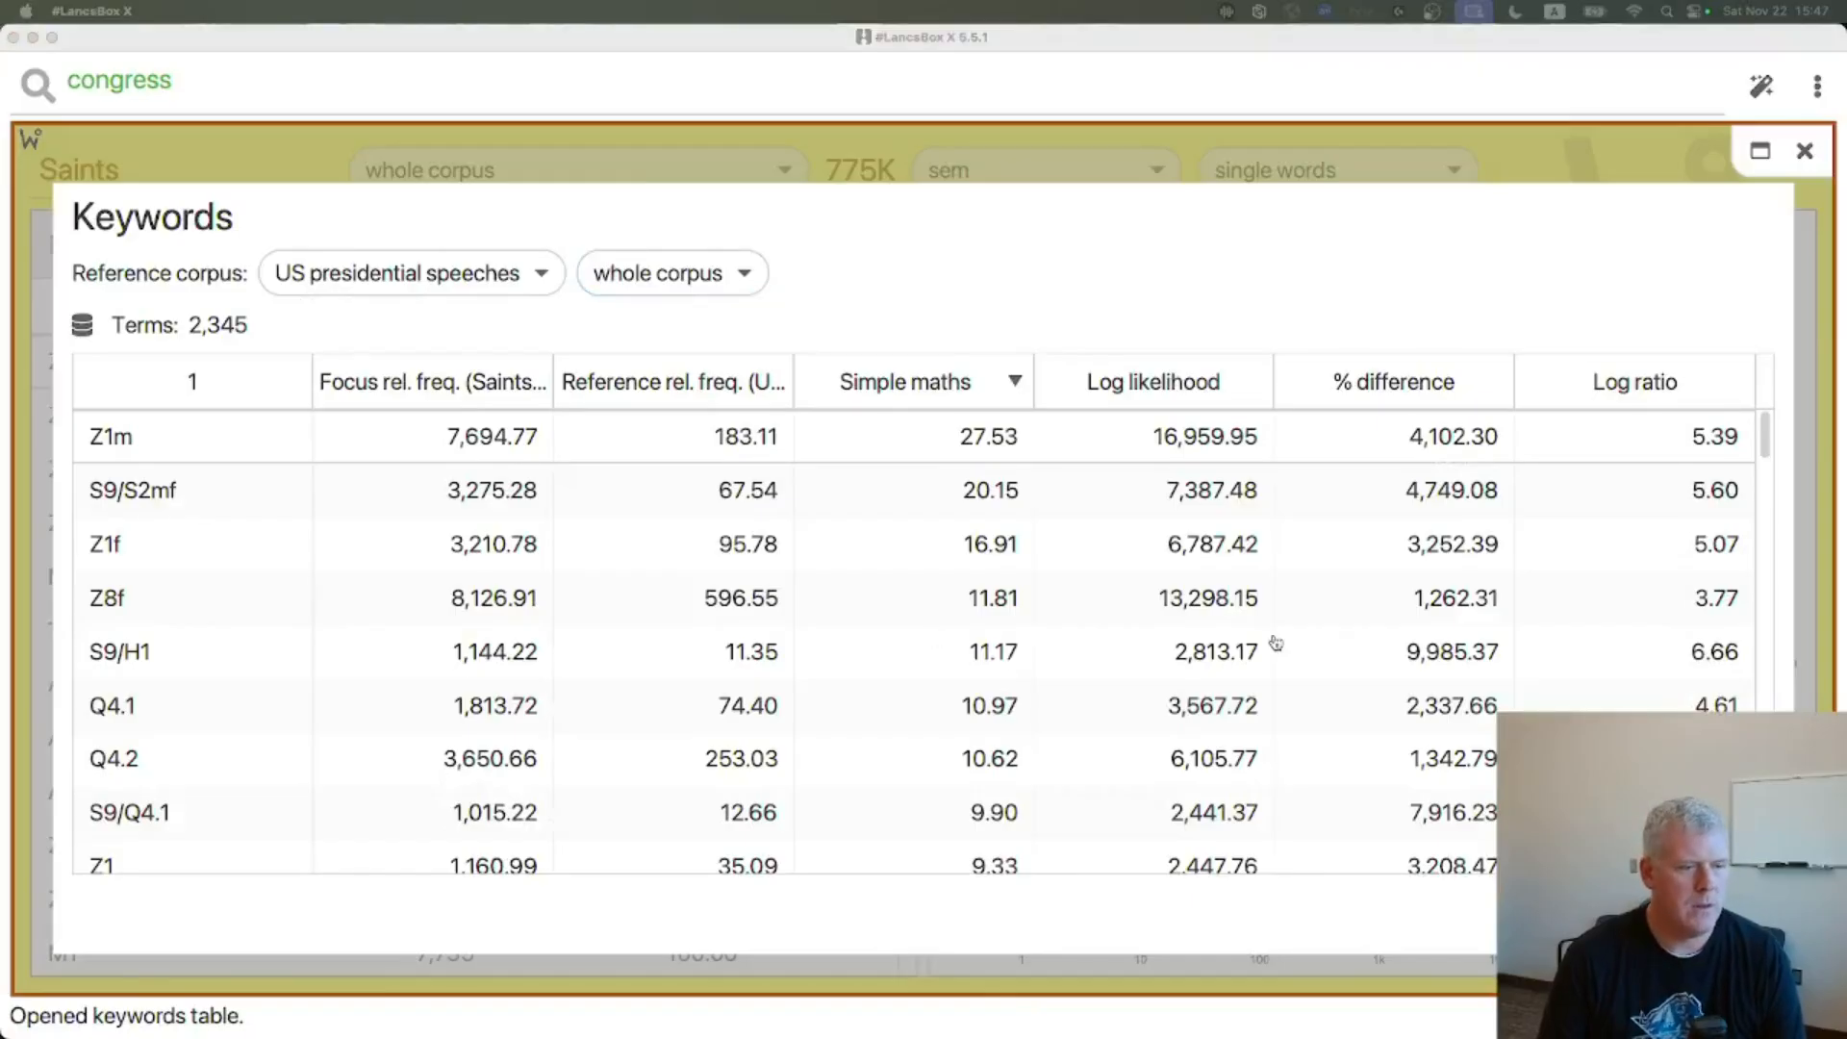
scroll(1334, 511, "up", 3)
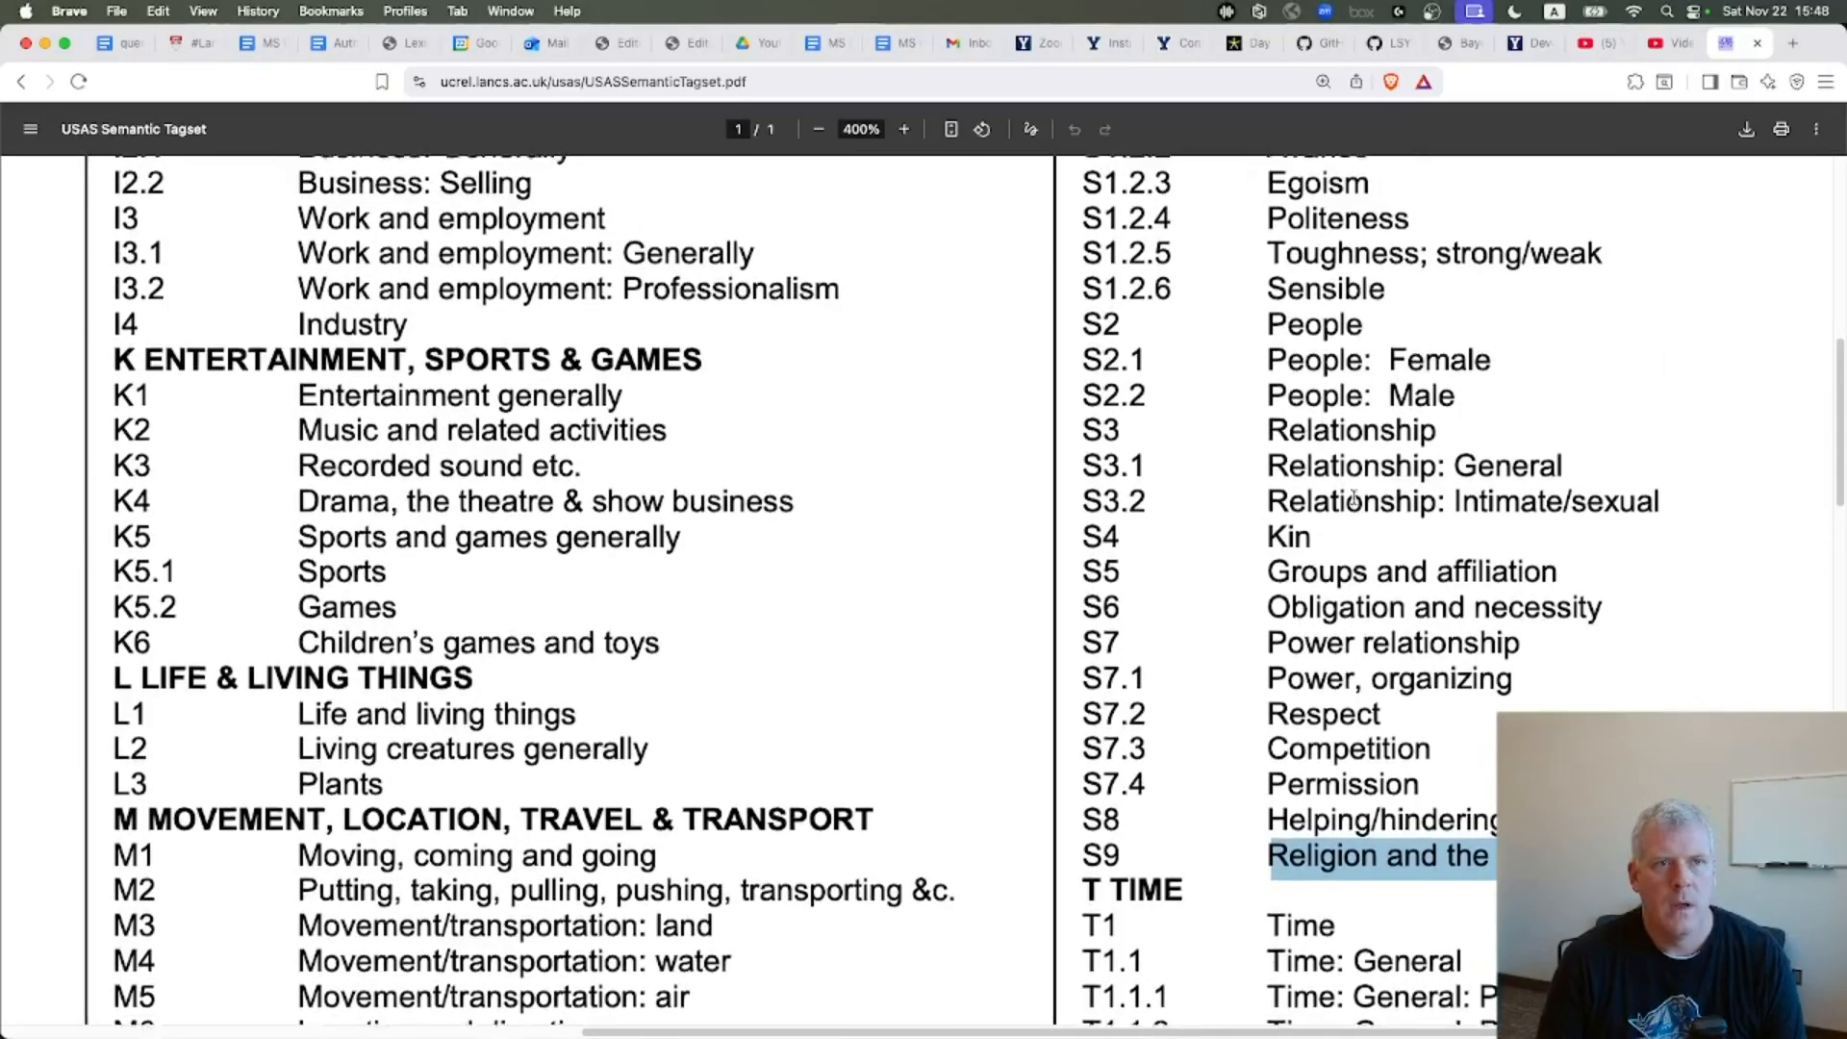
Highlight the S2 People entry in the USAS tagset and return to the keywords table
double_click(1318, 332)
triple_click(1318, 332)
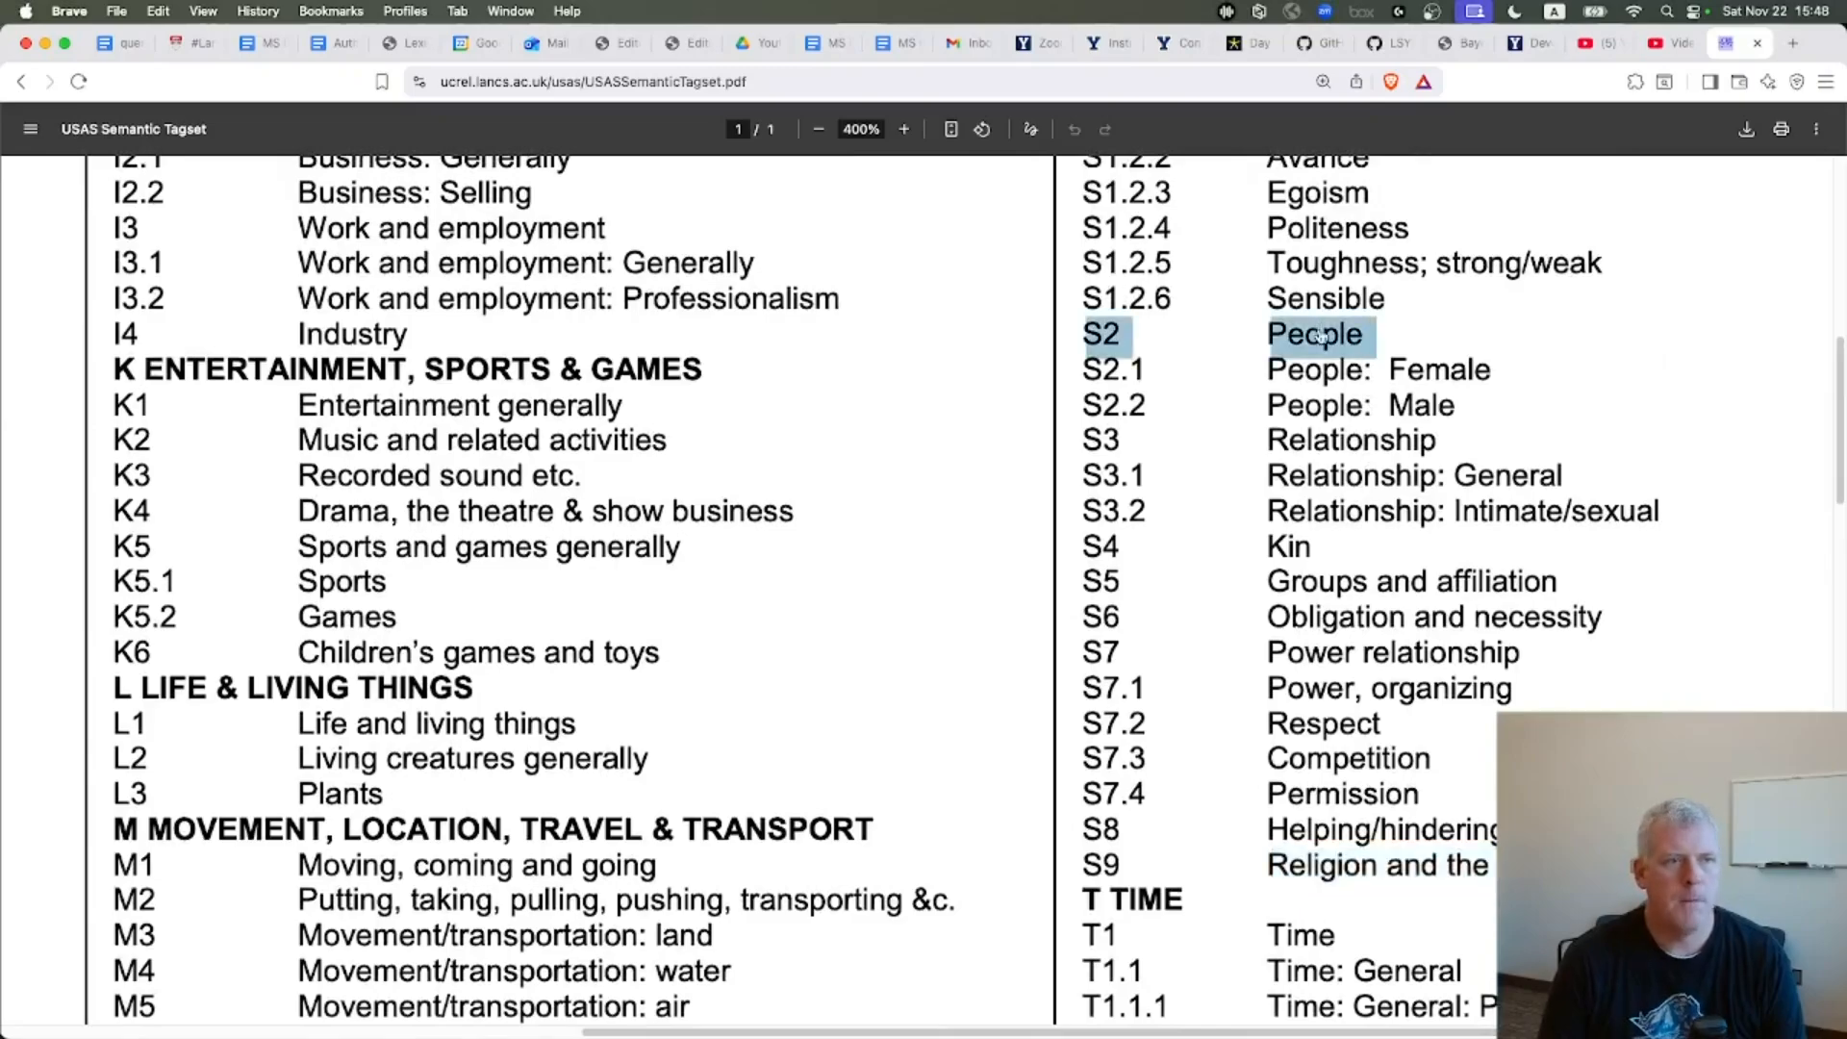
key("super+Tab")
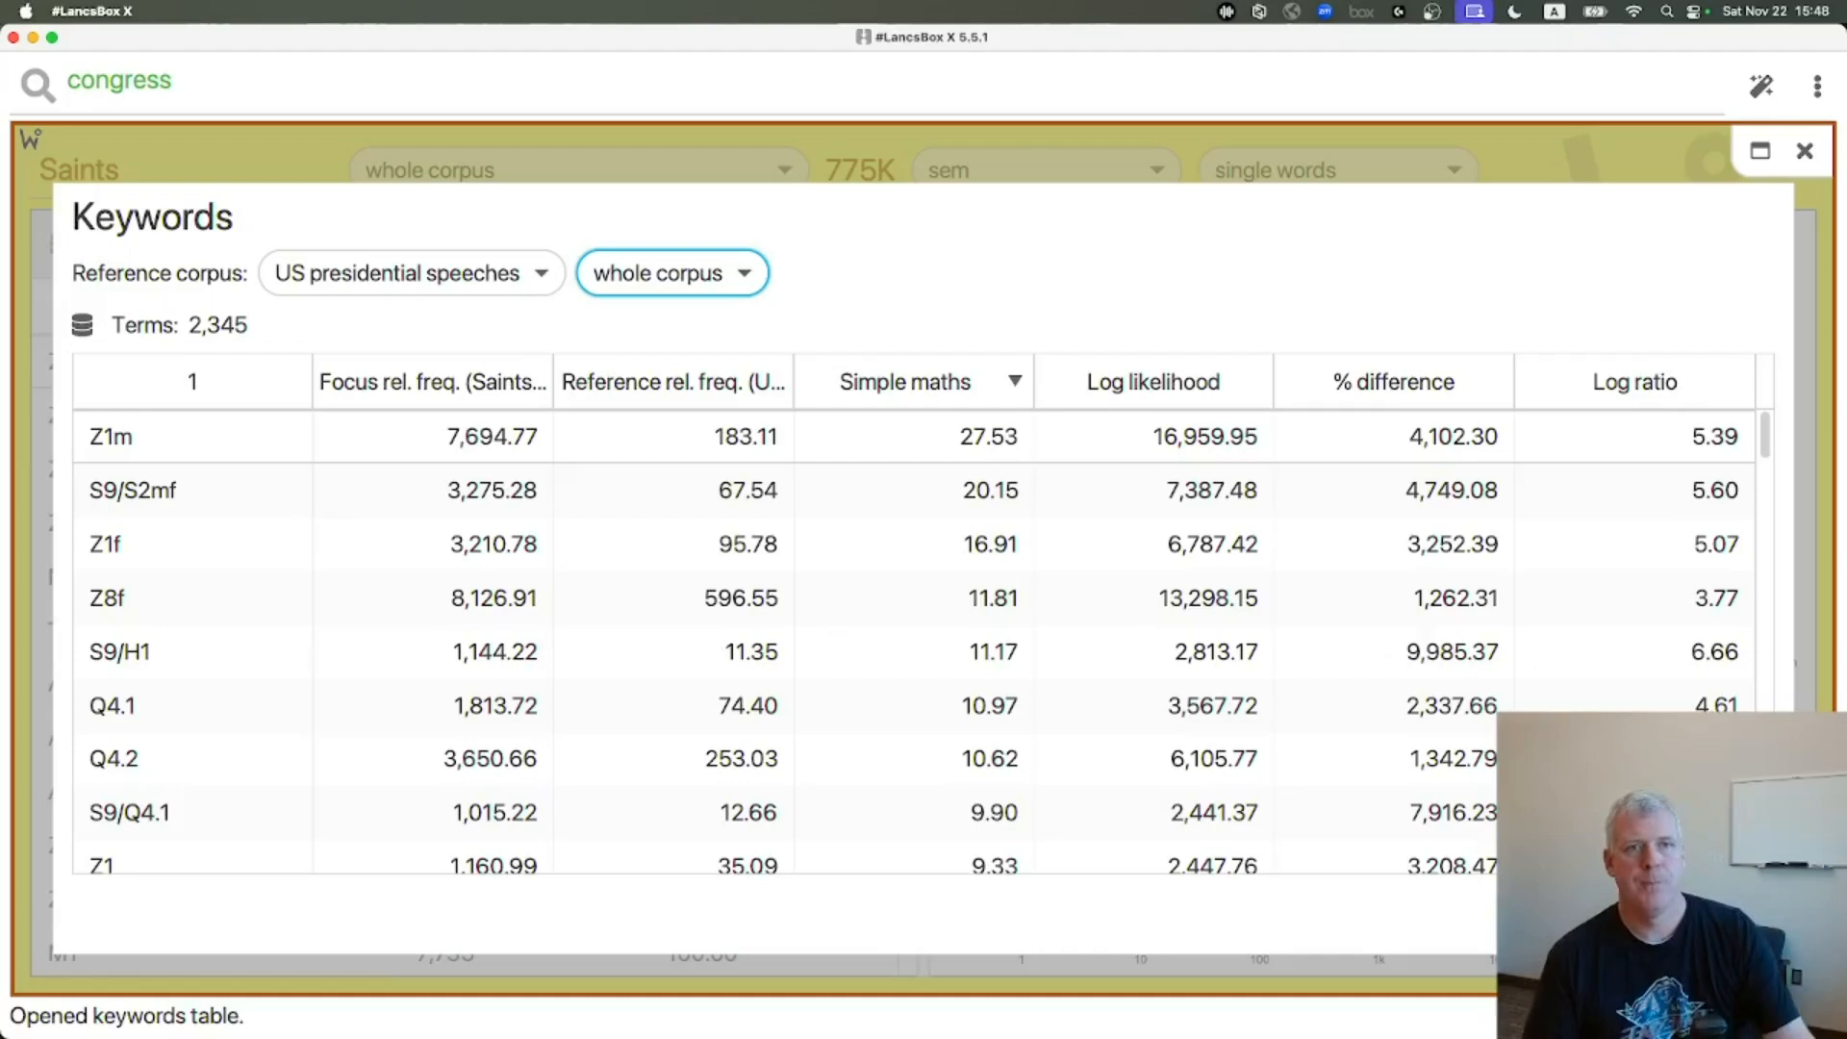
Close the keywords table and compare Saints frequencies by word (lowercase) with the sem unit
key("Escape")
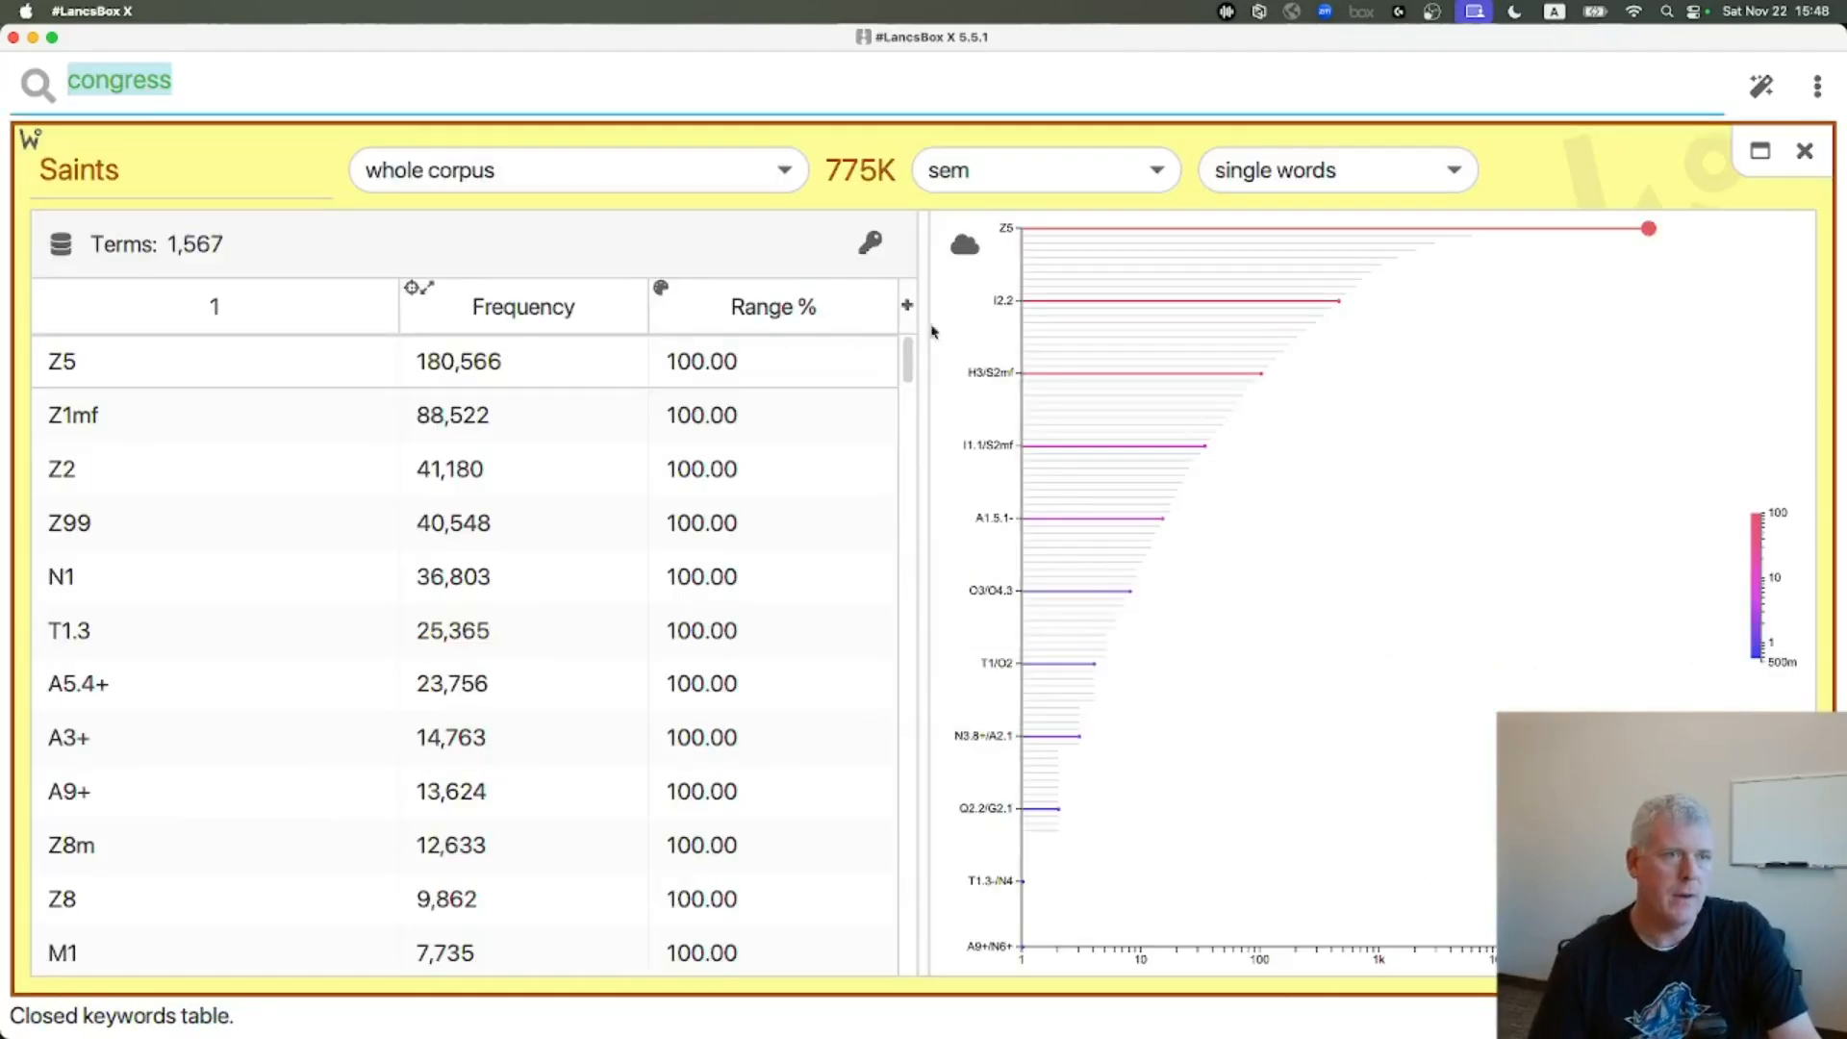
left_click(1052, 179)
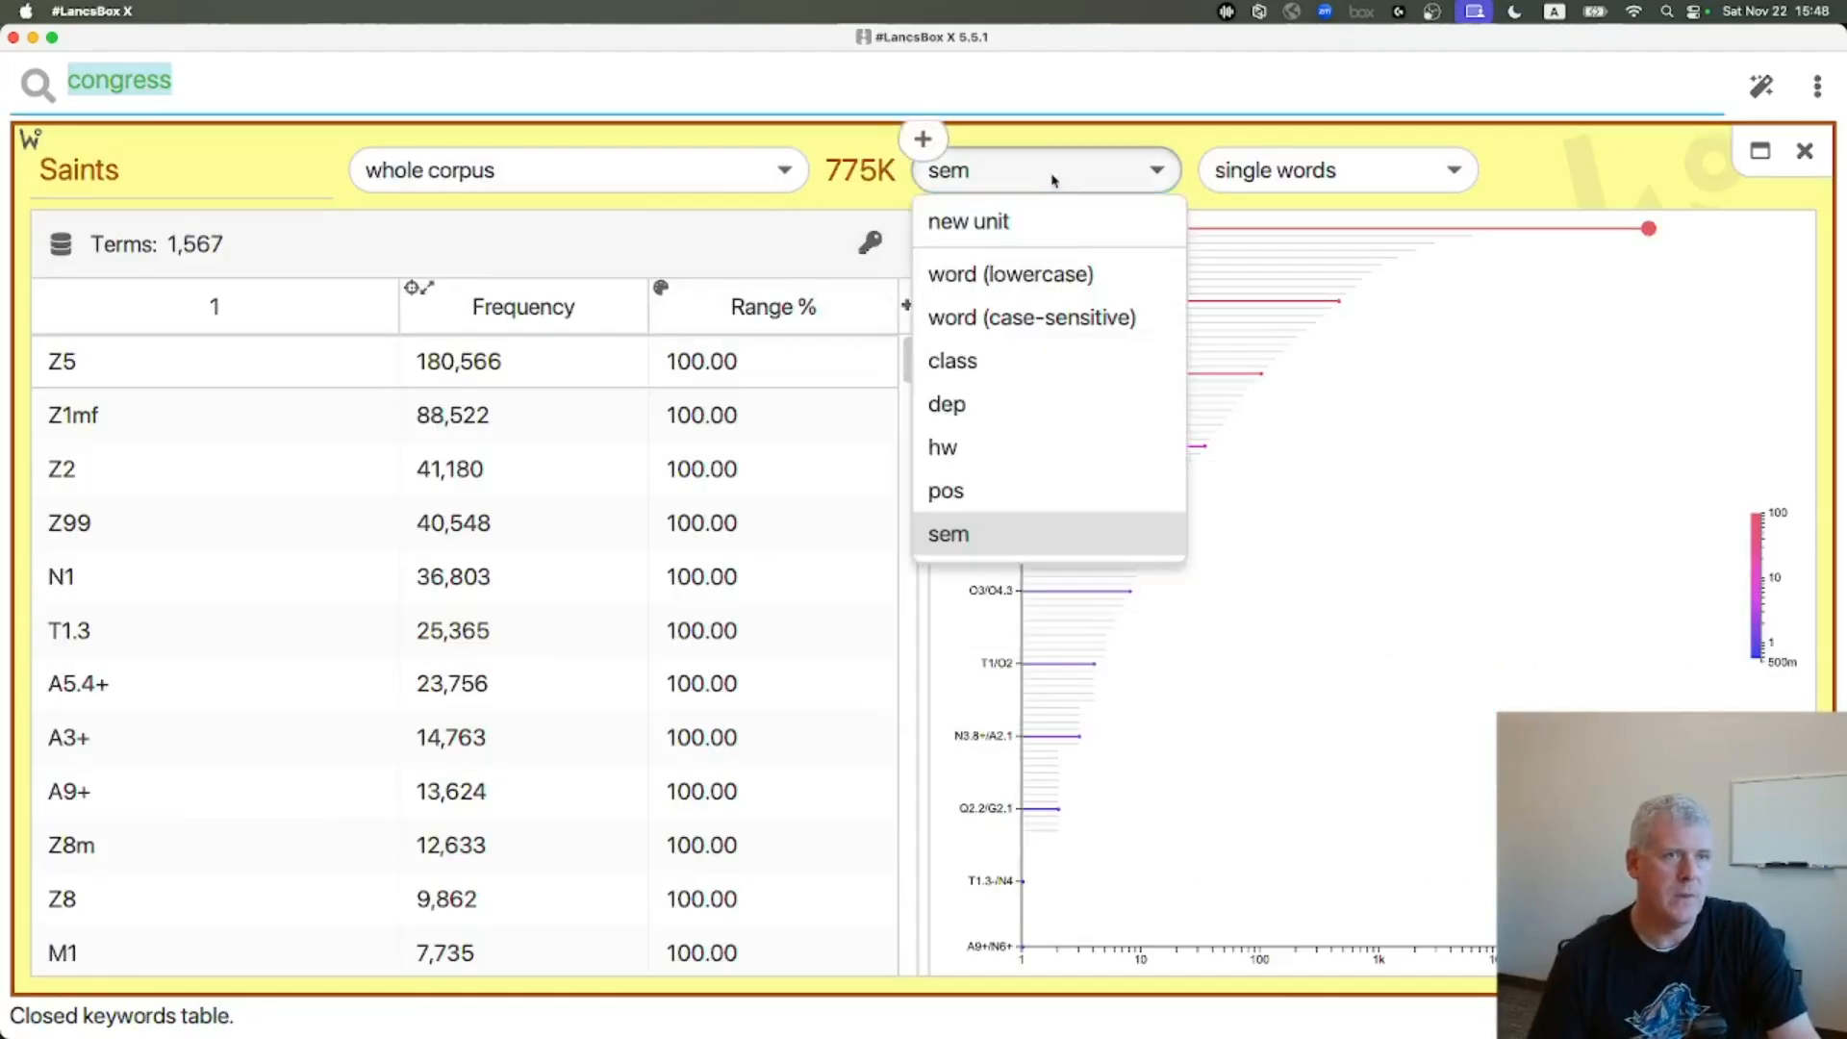
left_click(1045, 274)
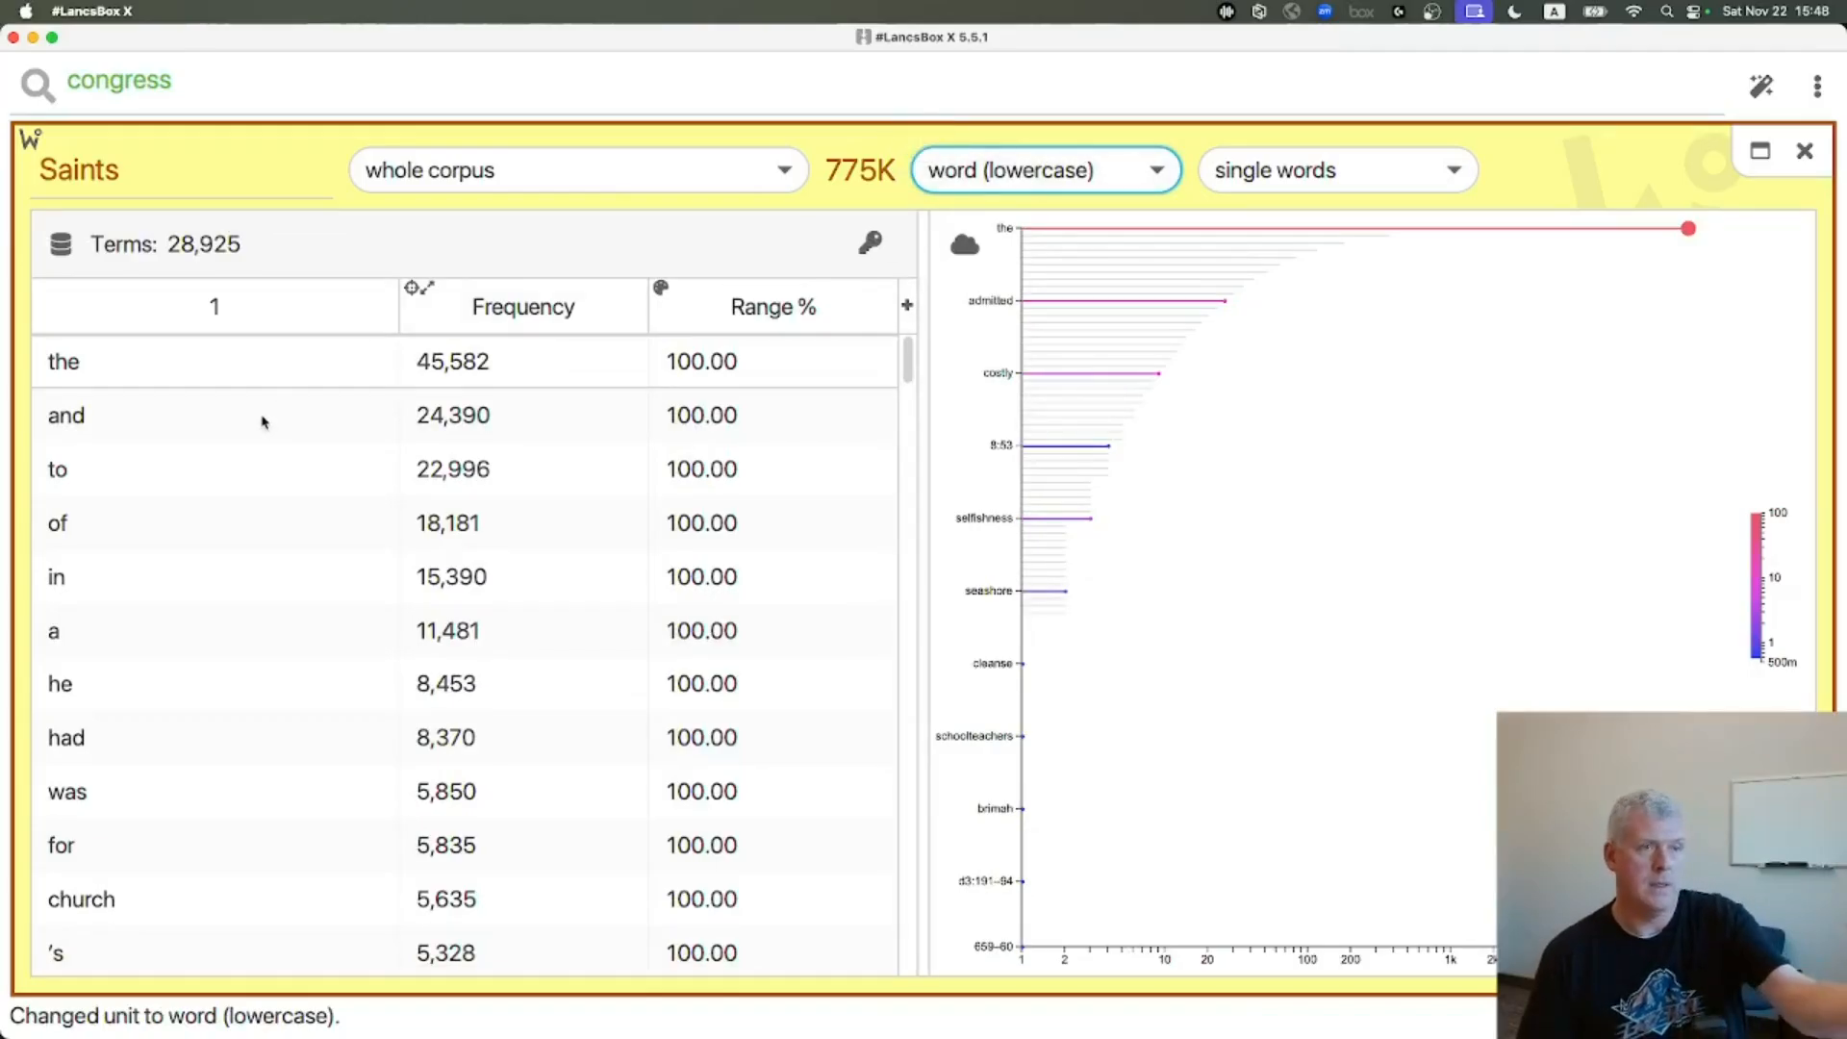
left_click(1147, 169)
left_click(1001, 548)
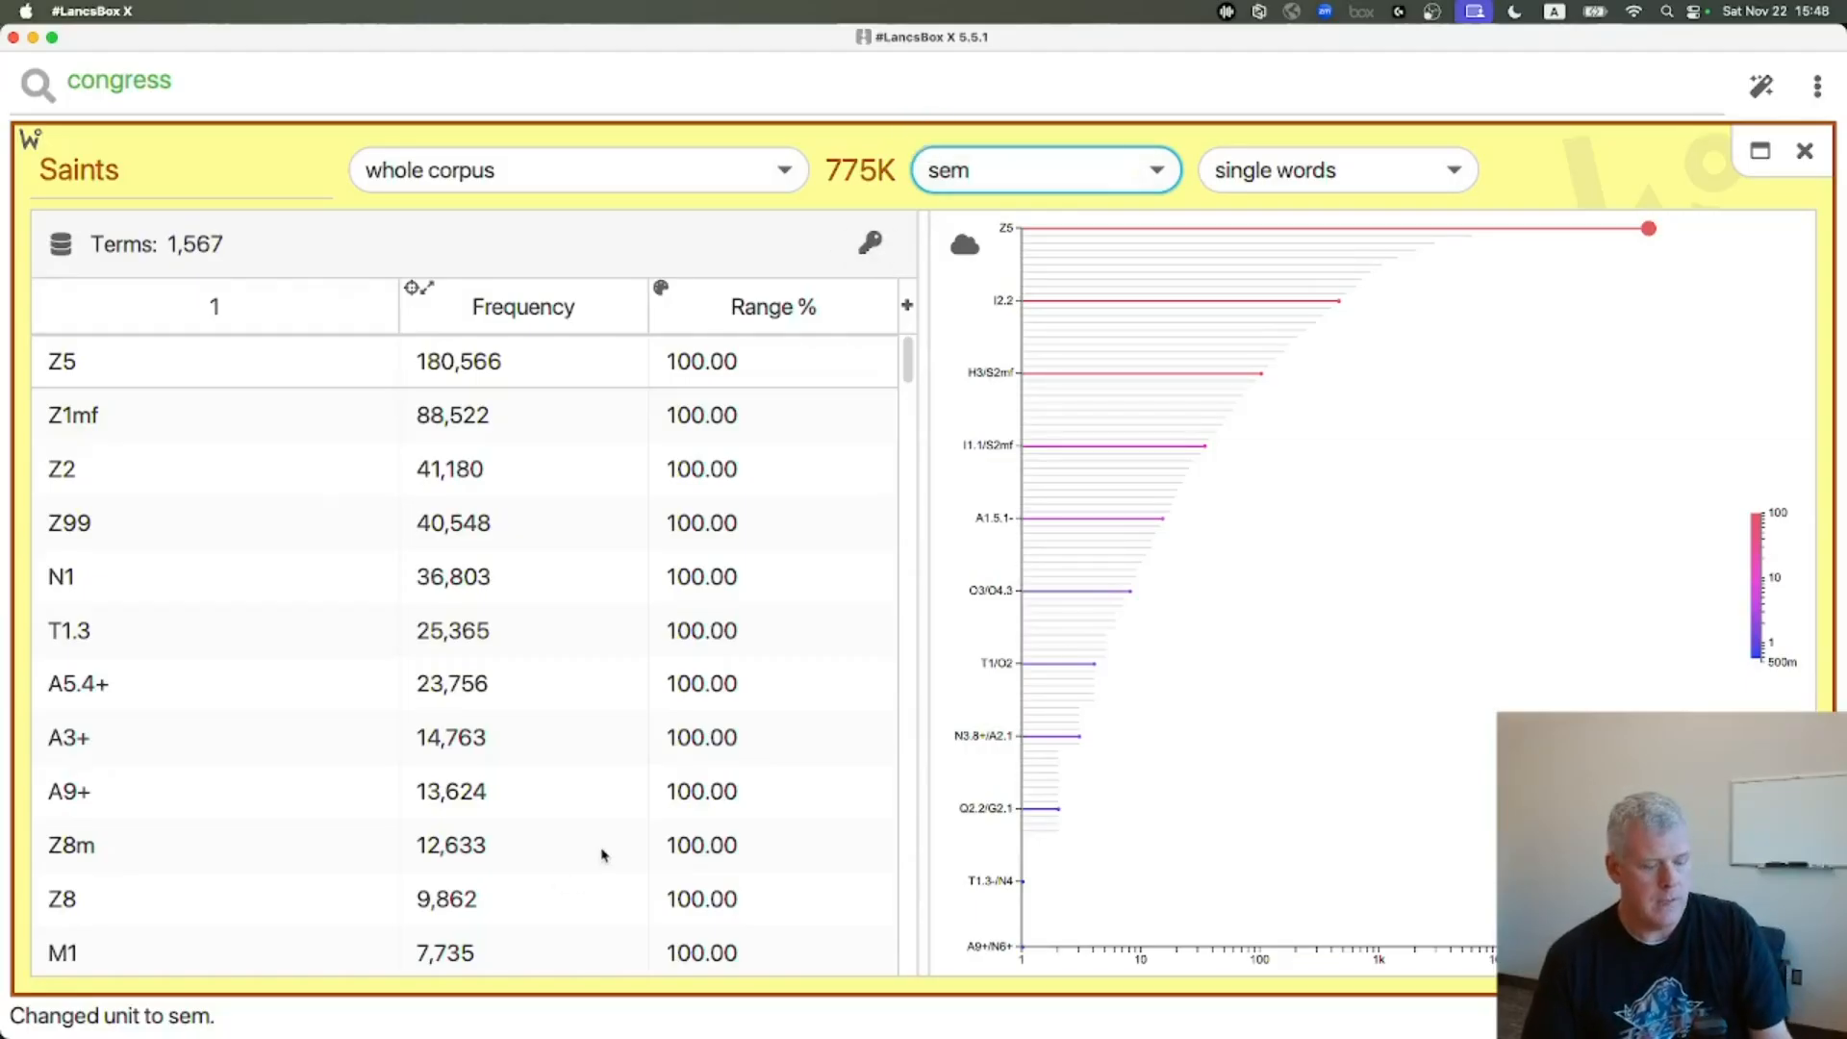
Switch to the Google Docs slide asking how to retrieve key semantic tags in LancsBox X
key("super+Tab")
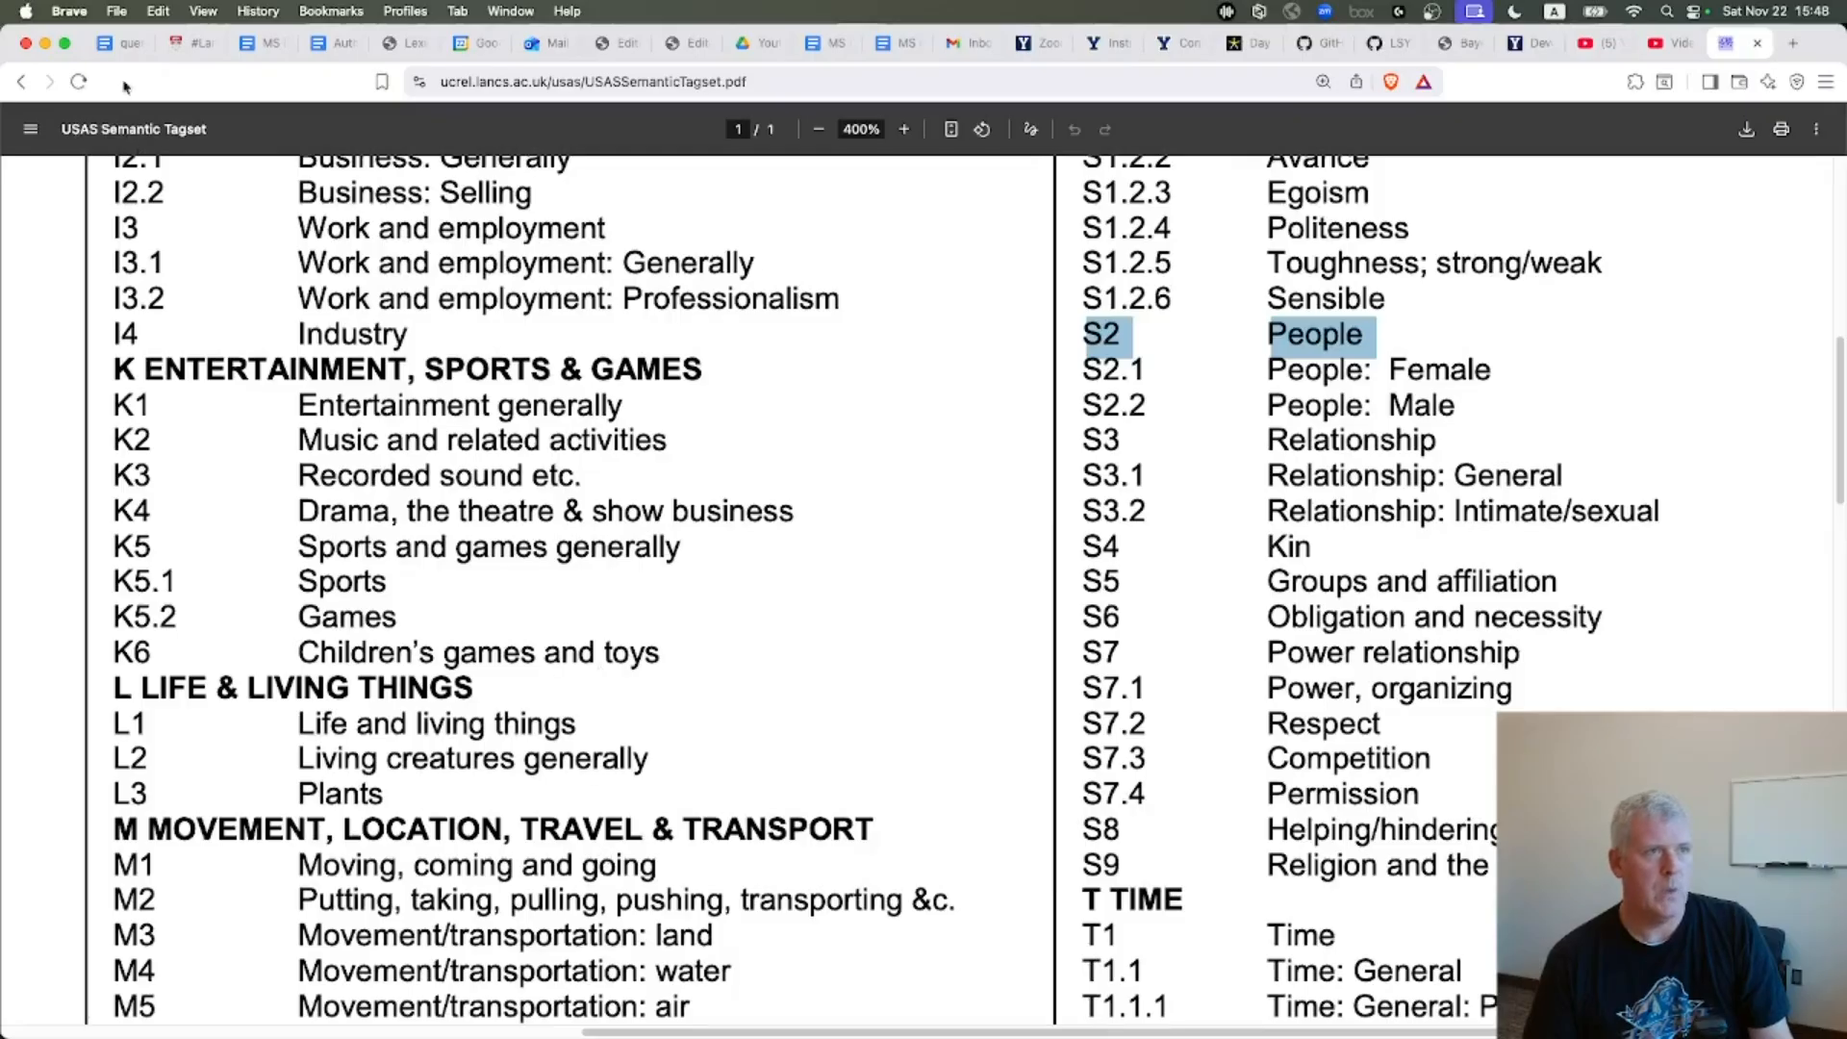
left_click(121, 42)
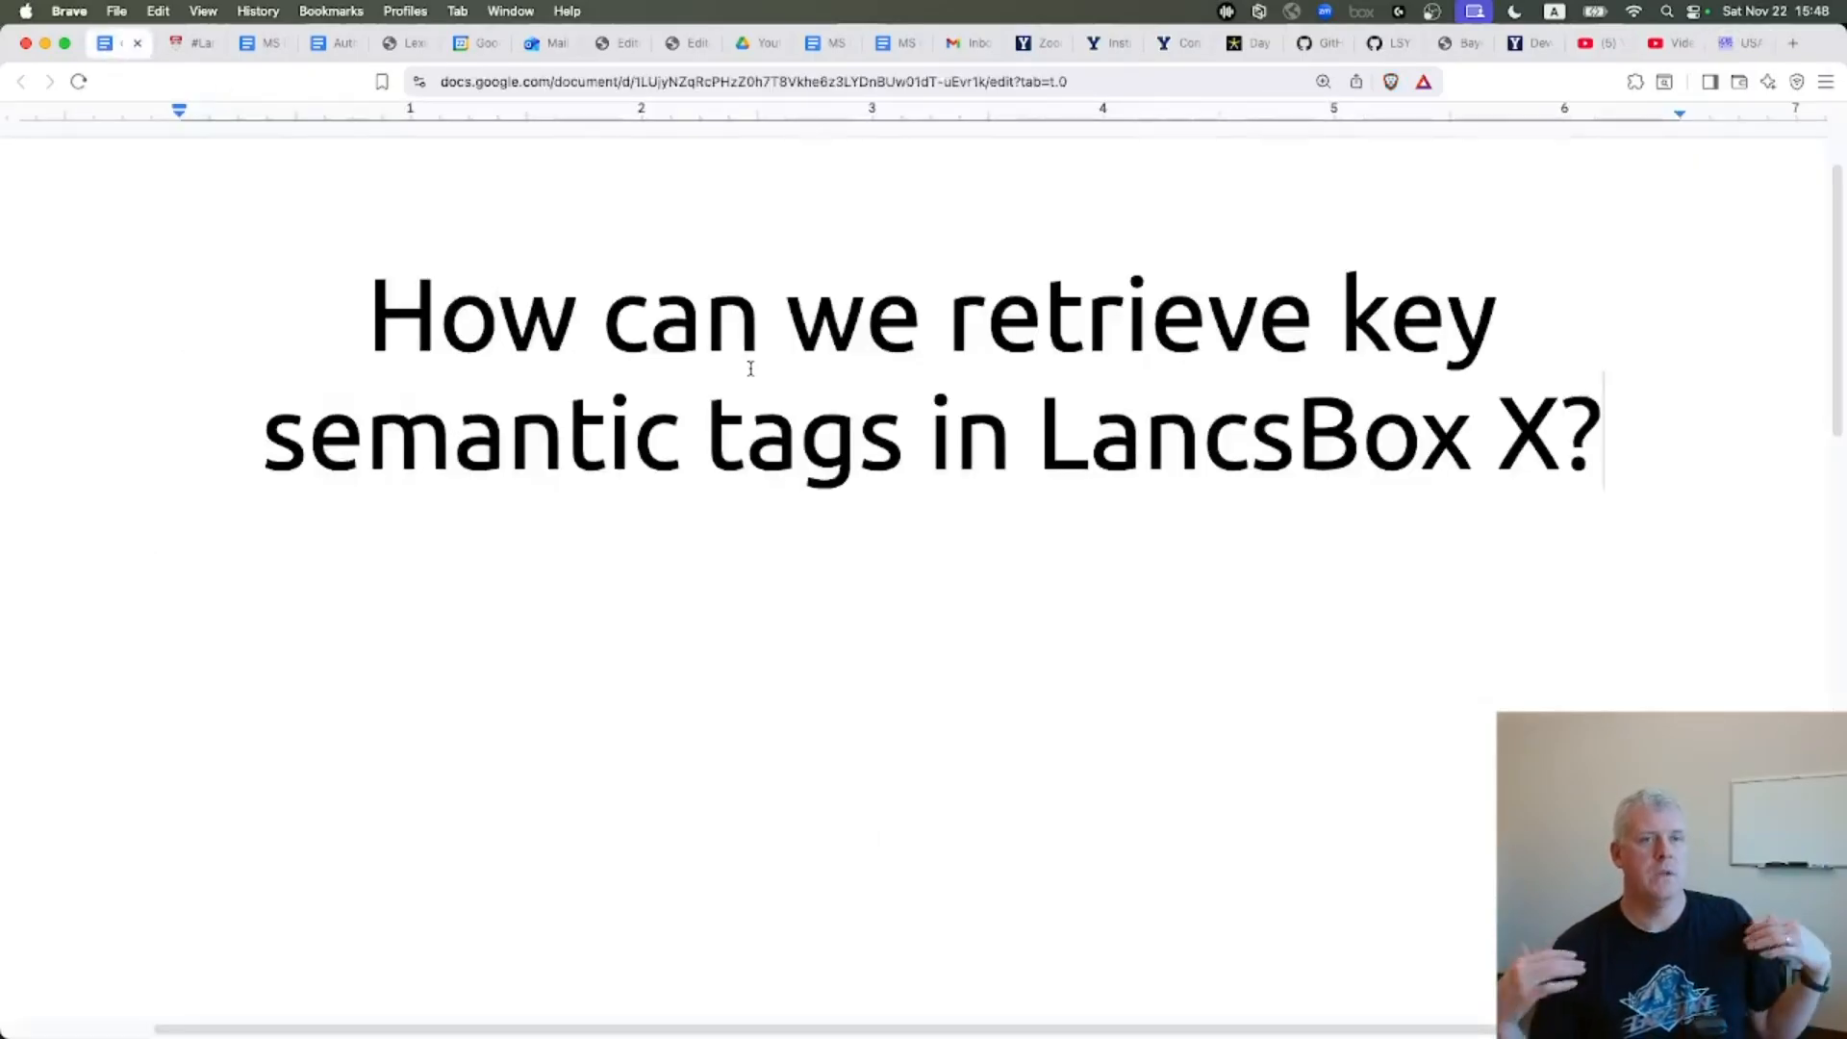